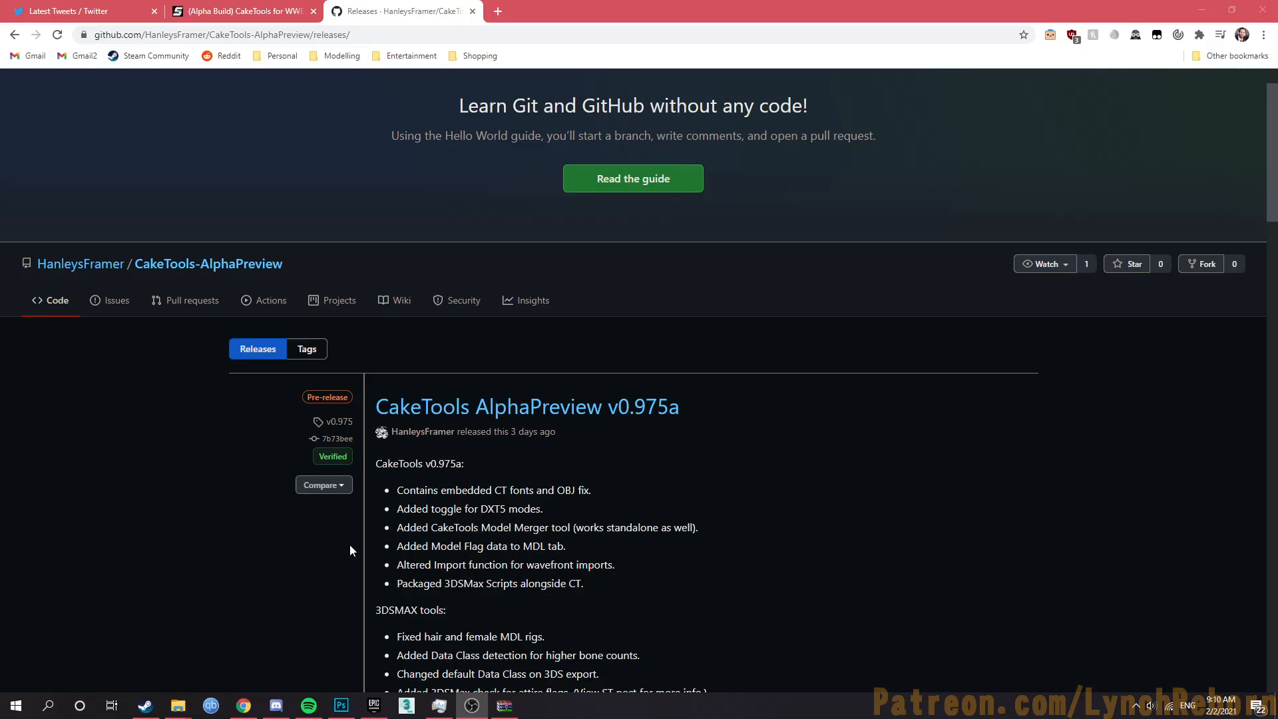
Step: Download CakeTools_0975a.zip from the CakeTools AlphaPreview v0.975a release assets into Downloads, replacing the existing archive
{"action": "scroll", "coordinate": [399, 466], "scroll_direction": "down", "scroll_amount": 3}
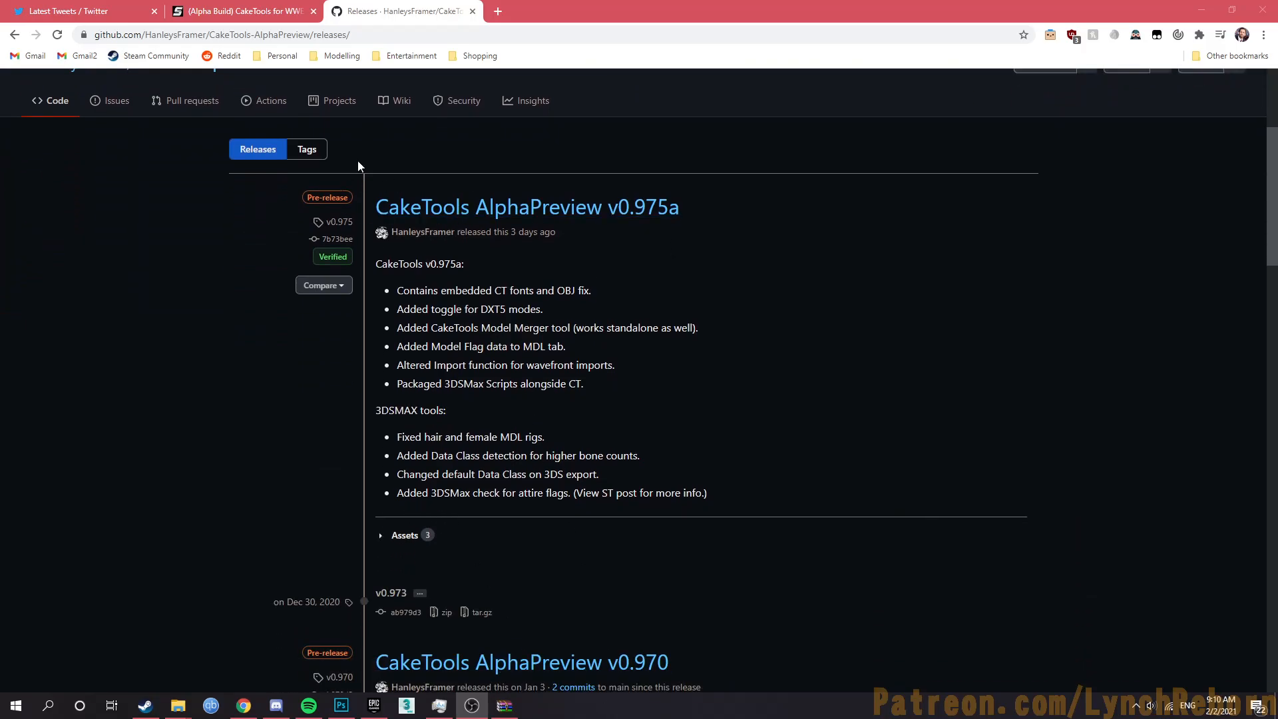
{"action": "left_click", "coordinate": [240, 10]}
{"action": "scroll", "coordinate": [522, 444], "scroll_direction": "up", "scroll_amount": 1}
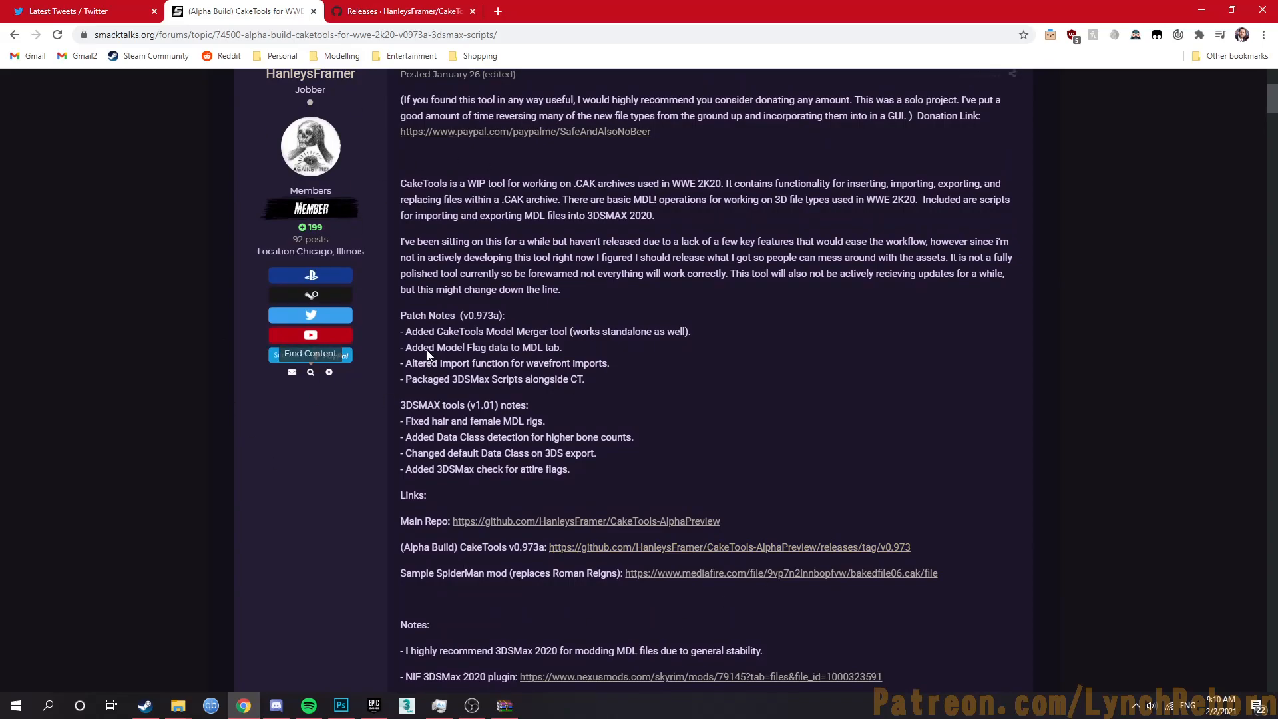
{"action": "left_click", "coordinate": [414, 14]}
{"action": "scroll", "coordinate": [486, 488], "scroll_direction": "down", "scroll_amount": 2}
{"action": "scroll", "coordinate": [391, 466], "scroll_direction": "up", "scroll_amount": 1}
{"action": "left_click", "coordinate": [402, 469]}
{"action": "left_click", "coordinate": [459, 500]}
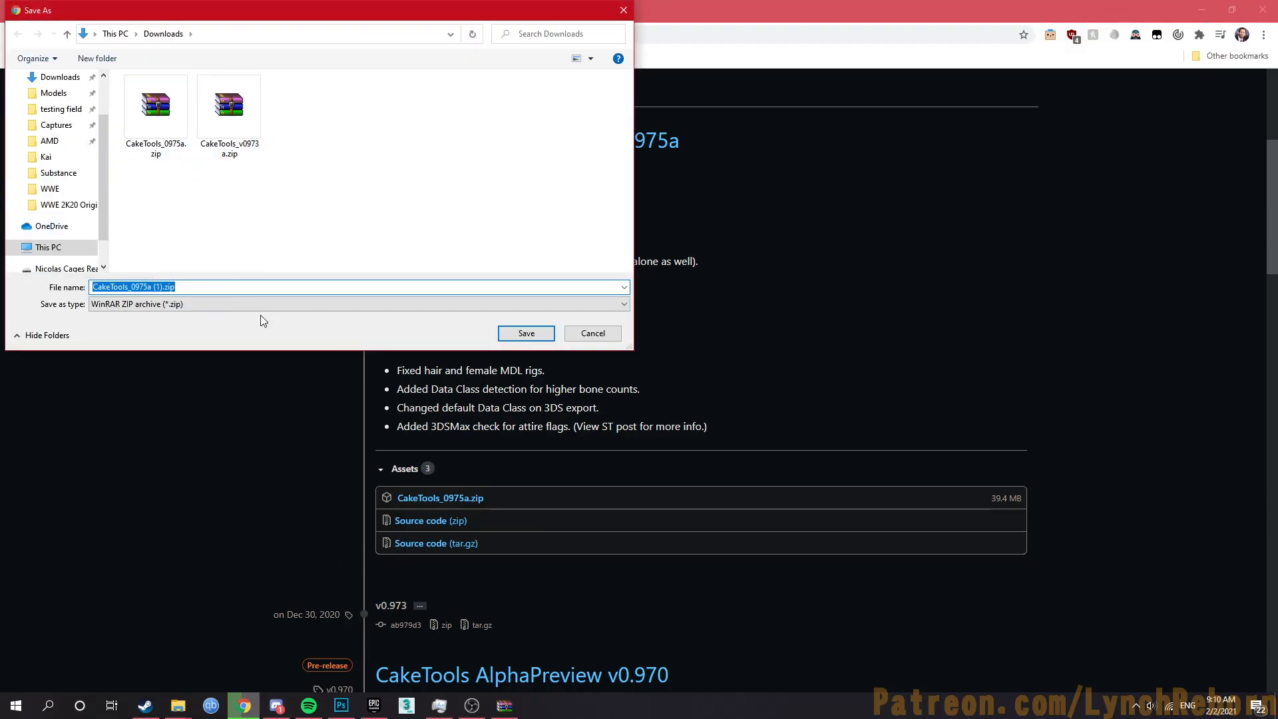
{"action": "double_click", "coordinate": [156, 113]}
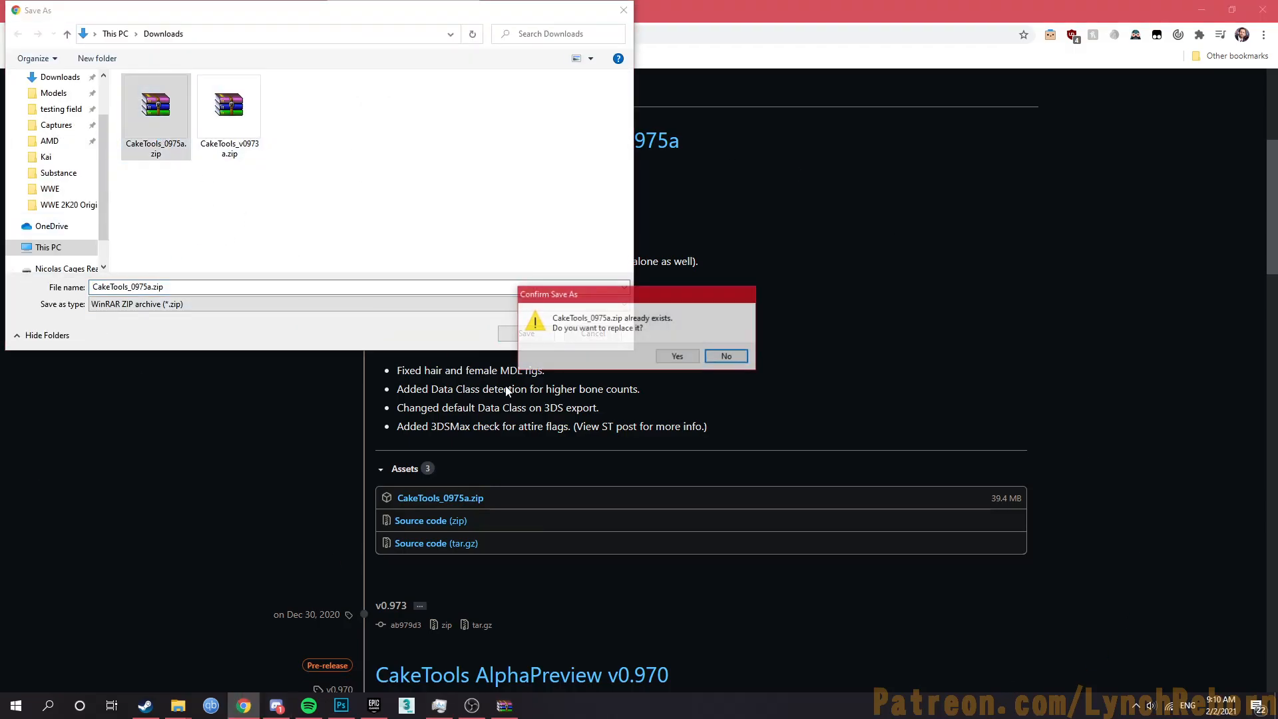
{"action": "left_click", "coordinate": [659, 357]}
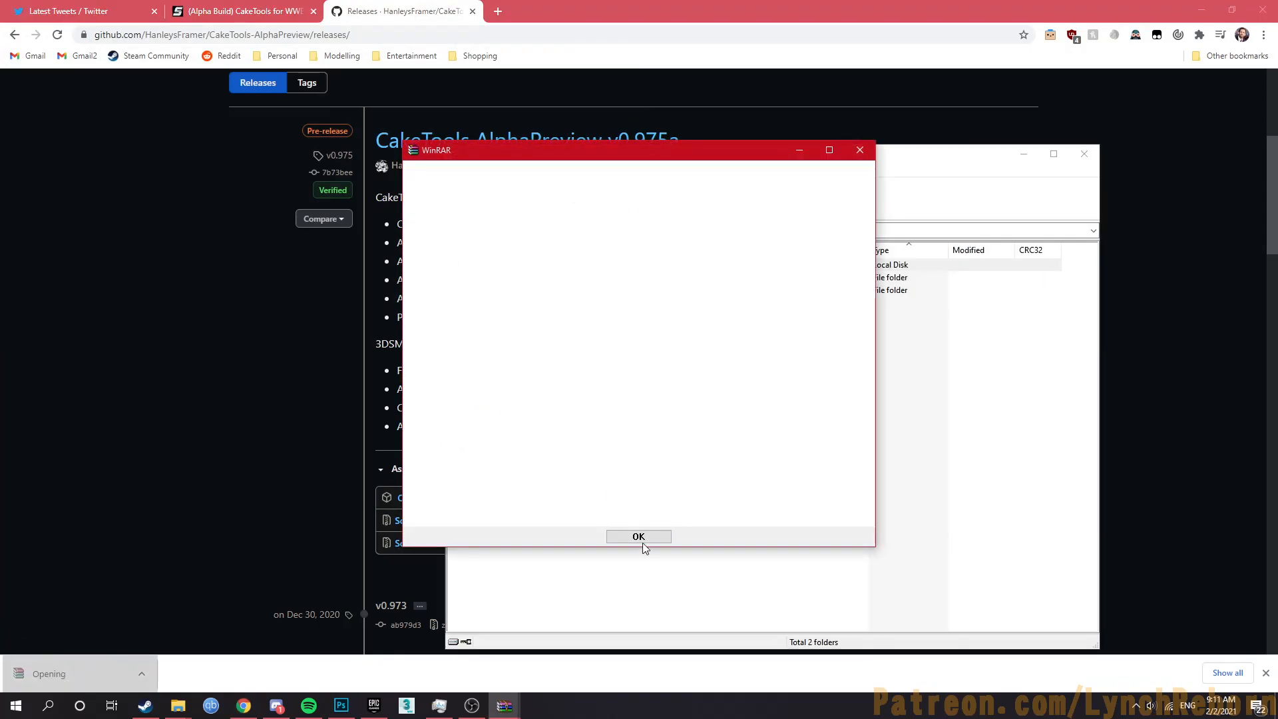
Step: Open the release folder inside the CakeTools_0975a.zip archive and the HanleysTool folder within WWE 2K20 Originals
{"action": "left_click", "coordinate": [641, 538]}
{"action": "left_click", "coordinate": [497, 294]}
{"action": "double_click", "coordinate": [497, 298]}
{"action": "mouse_move", "coordinate": [178, 706]}
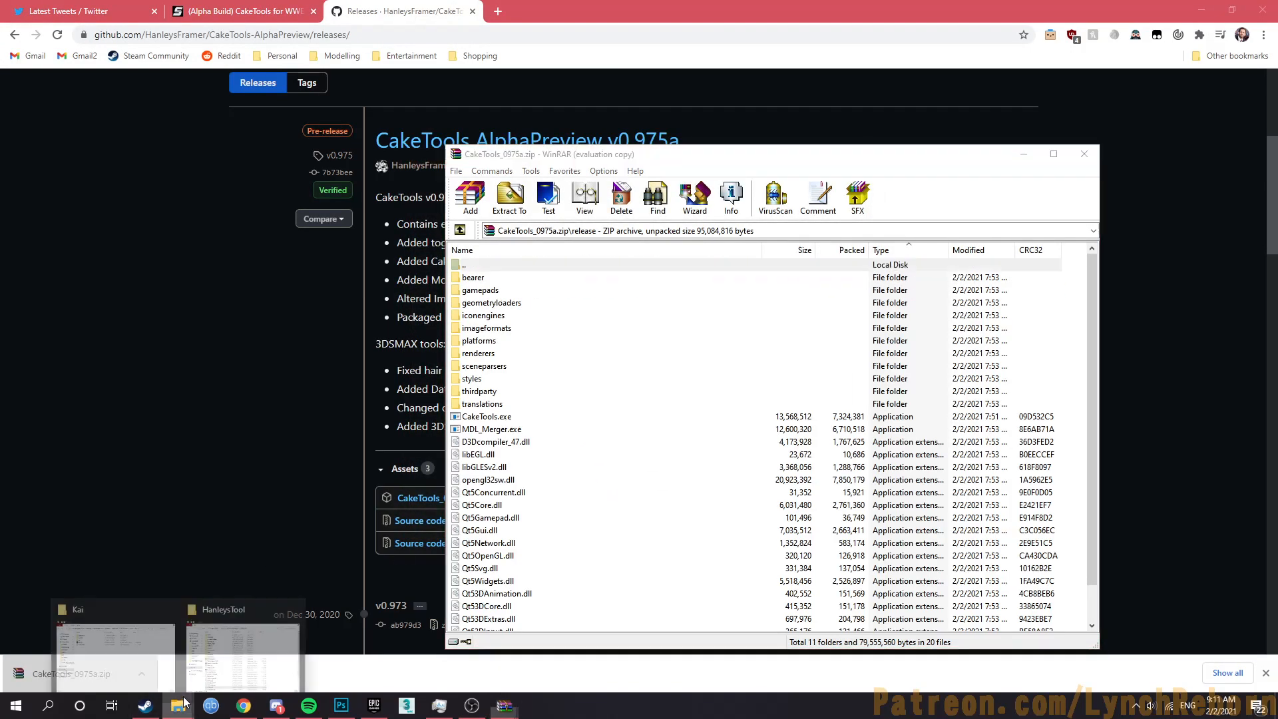
{"action": "left_click", "coordinate": [214, 647]}
{"action": "left_click", "coordinate": [837, 225]}
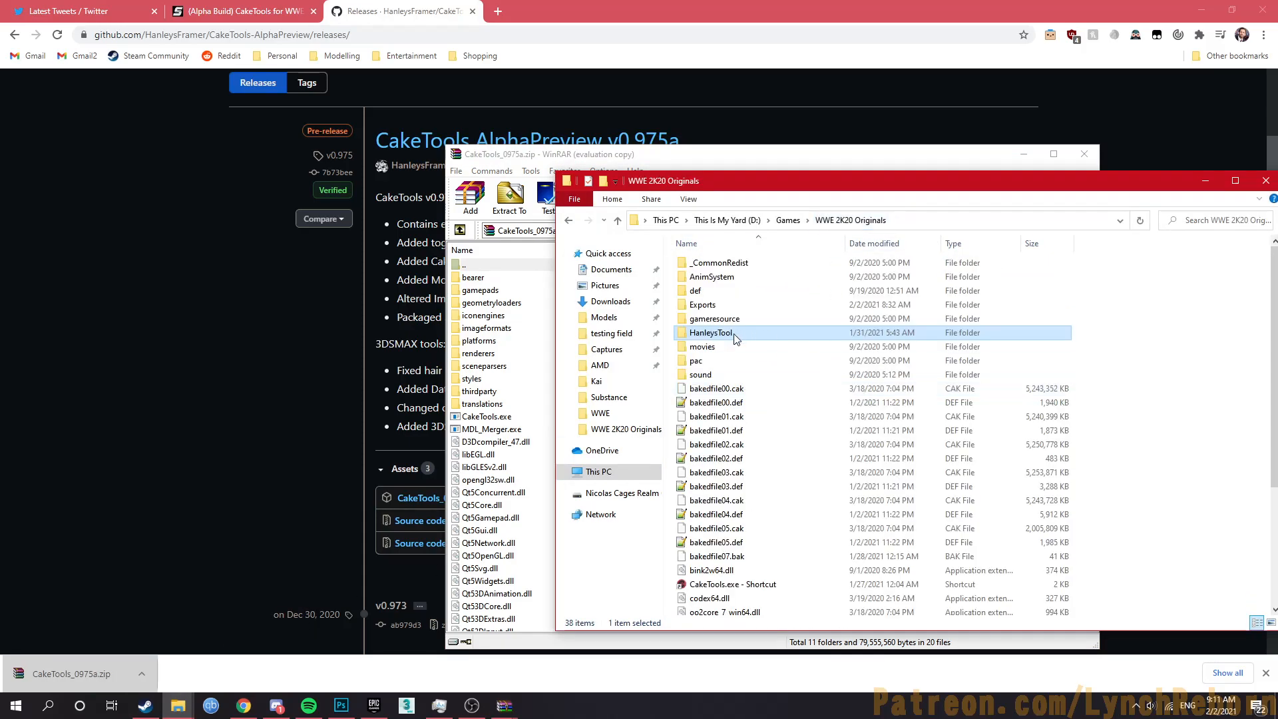
{"action": "double_click", "coordinate": [711, 333]}
Step: Extract all contents of the archive's release folder into HanleysTool, replacing files with the same names, and launch CakeTools.exe
{"action": "left_click", "coordinate": [488, 303]}
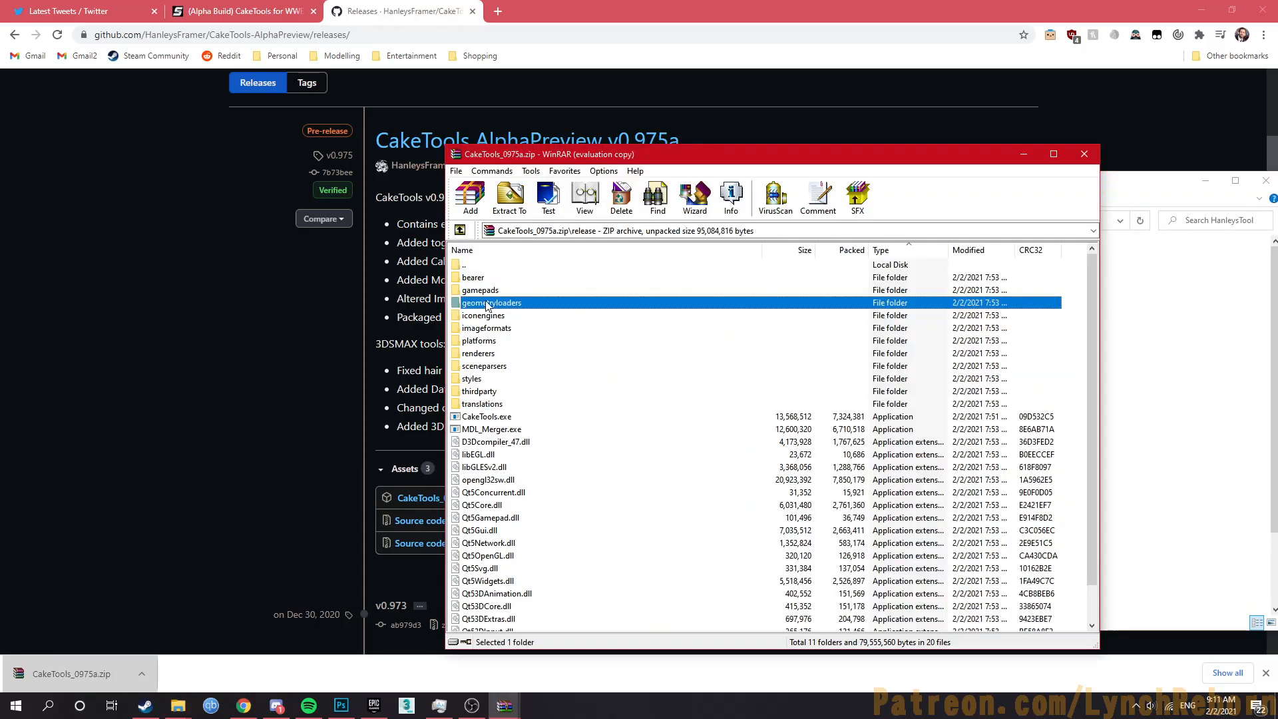
{"action": "left_click", "coordinate": [495, 282]}
{"action": "scroll", "coordinate": [526, 373], "scroll_direction": "down", "scroll_amount": 3}
{"action": "scroll", "coordinate": [519, 655], "scroll_direction": "down", "scroll_amount": 2}
{"action": "left_click", "coordinate": [492, 621], "text": "shift"}
{"action": "left_click_drag", "start_coordinate": [523, 456], "coordinate": [1175, 419]}
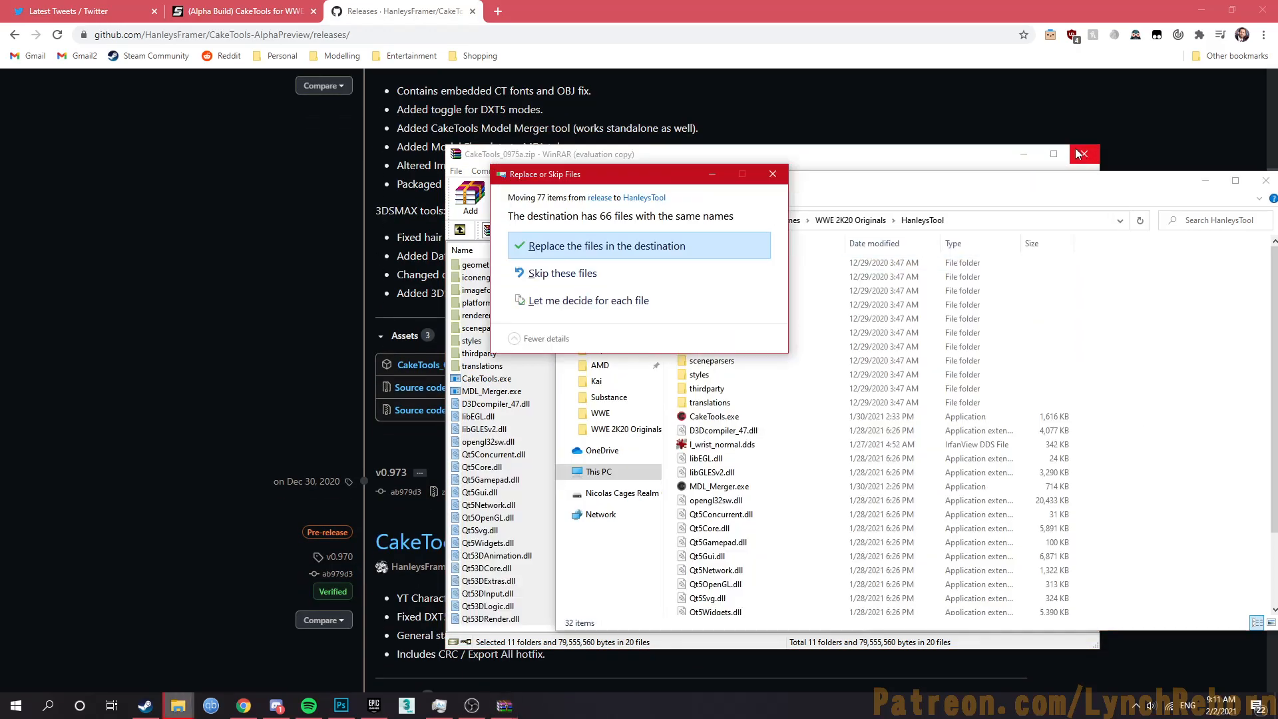
{"action": "left_click", "coordinate": [699, 258]}
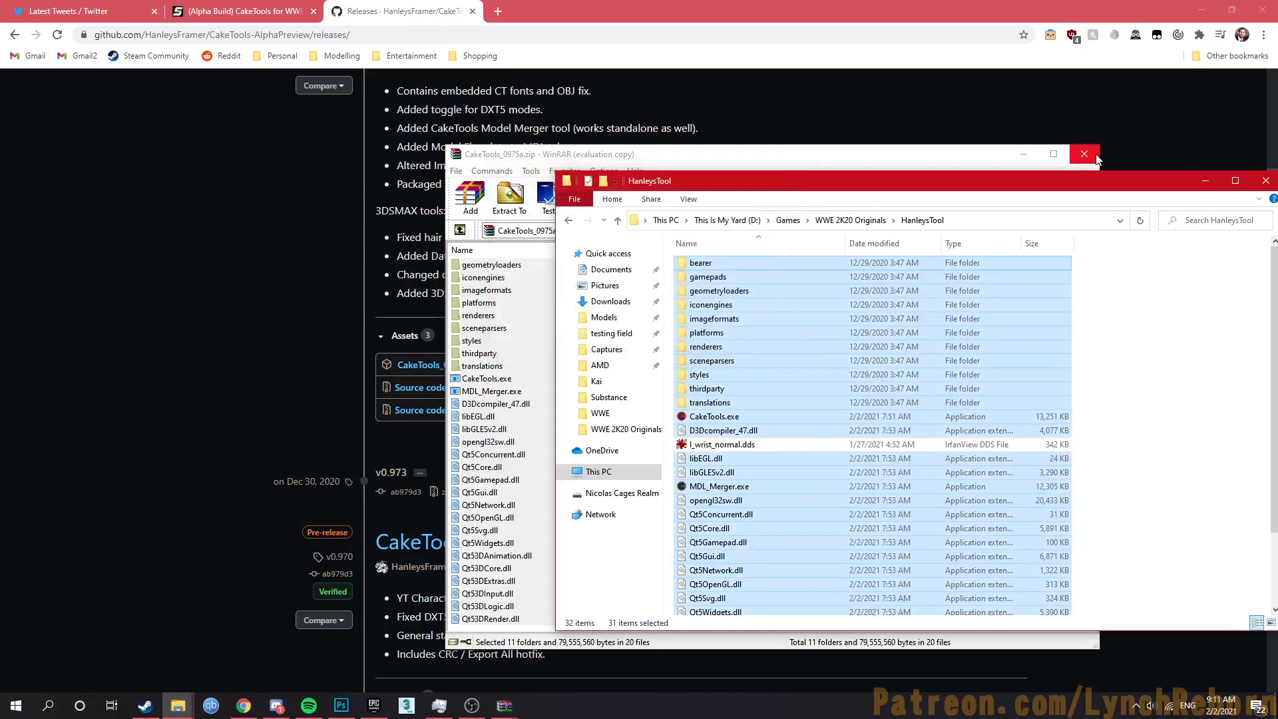
{"action": "left_click", "coordinate": [1092, 154]}
{"action": "double_click", "coordinate": [714, 416]}
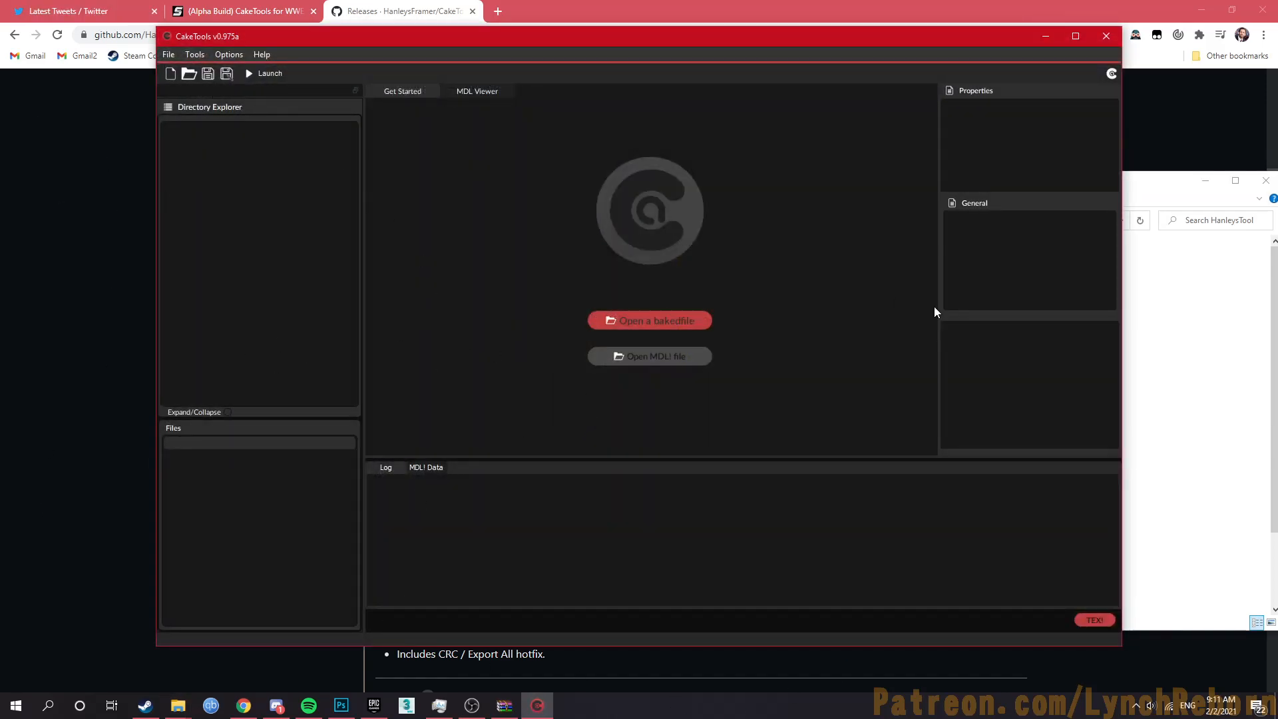
Step: Select the CAK and DEF files of bakedfile00 through bakedfile05 in the WWE 2K20 Originals folder
{"action": "left_click", "coordinate": [1122, 215]}
{"action": "left_click", "coordinate": [851, 220]}
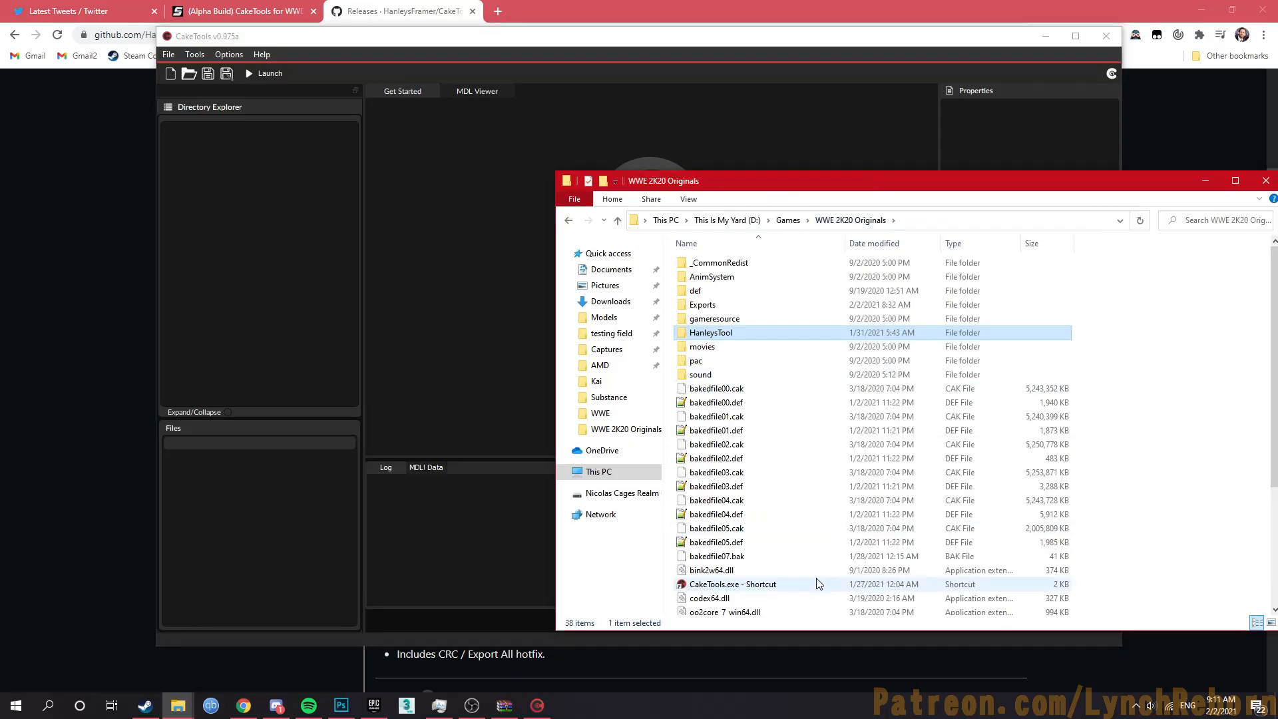
{"action": "scroll", "coordinate": [763, 581], "scroll_direction": "down", "scroll_amount": 3}
{"action": "left_click", "coordinate": [745, 482]}
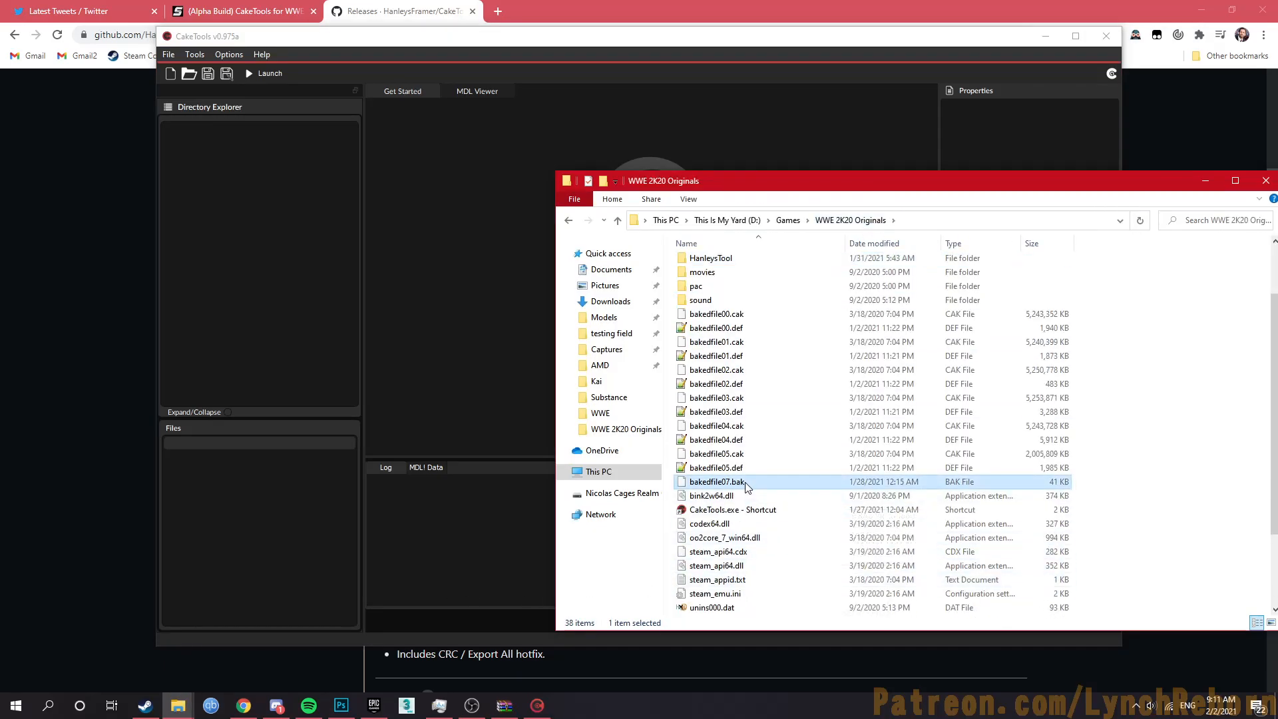
{"action": "left_click", "coordinate": [745, 468]}
{"action": "left_click", "coordinate": [717, 314], "text": "shift"}
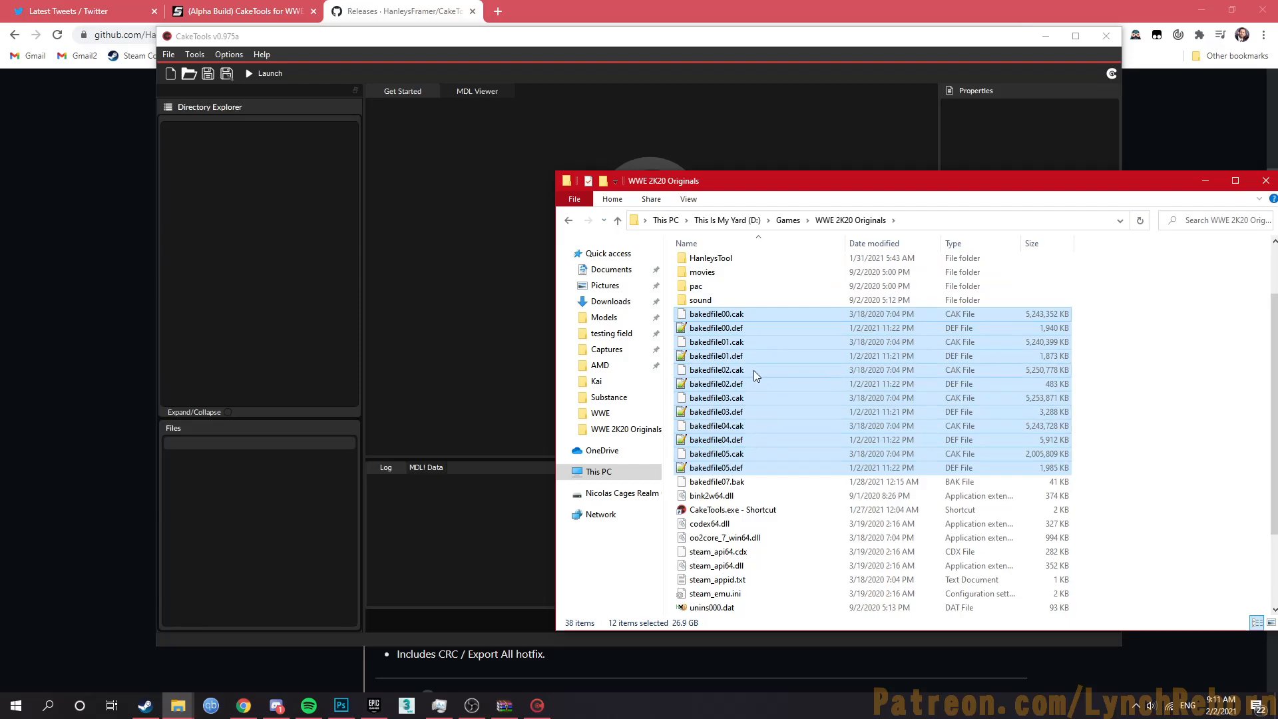
Step: Download the template file bakedfile06.cak from the main page of the CakeTools-AlphaPreview GitHub repository
{"action": "left_click", "coordinate": [77, 379]}
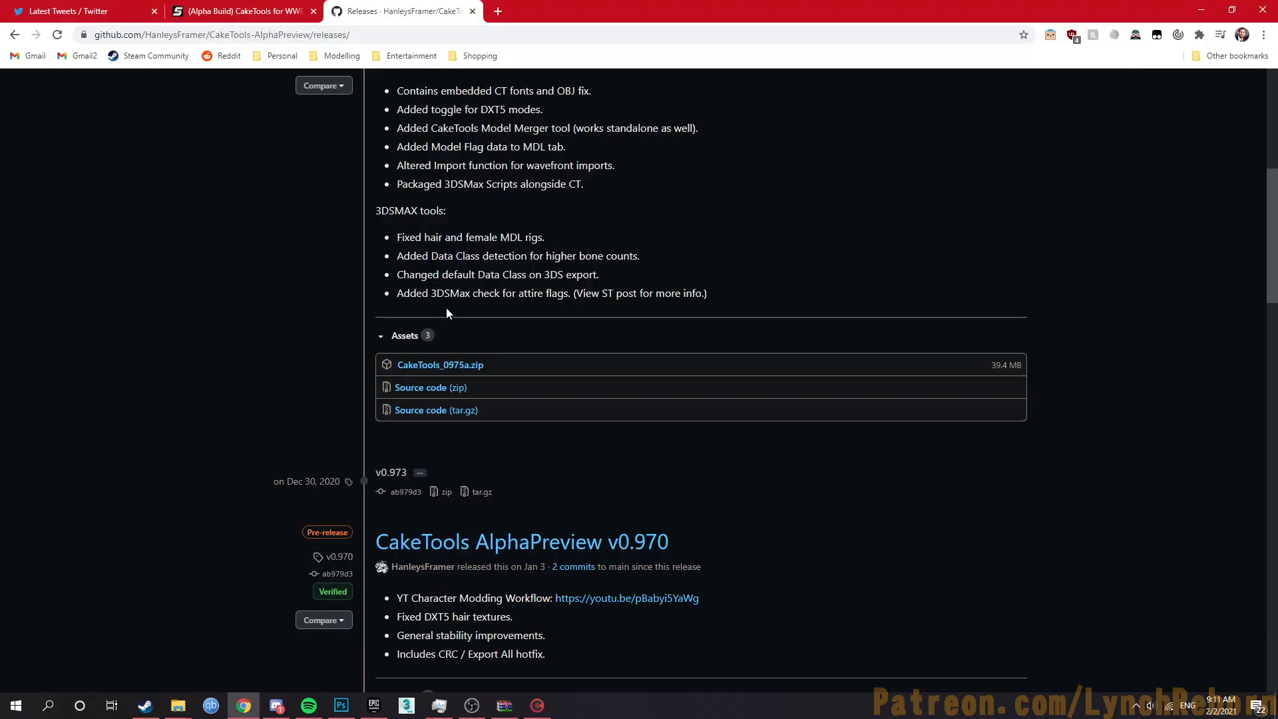
{"action": "scroll", "coordinate": [449, 310], "scroll_direction": "up", "scroll_amount": 7}
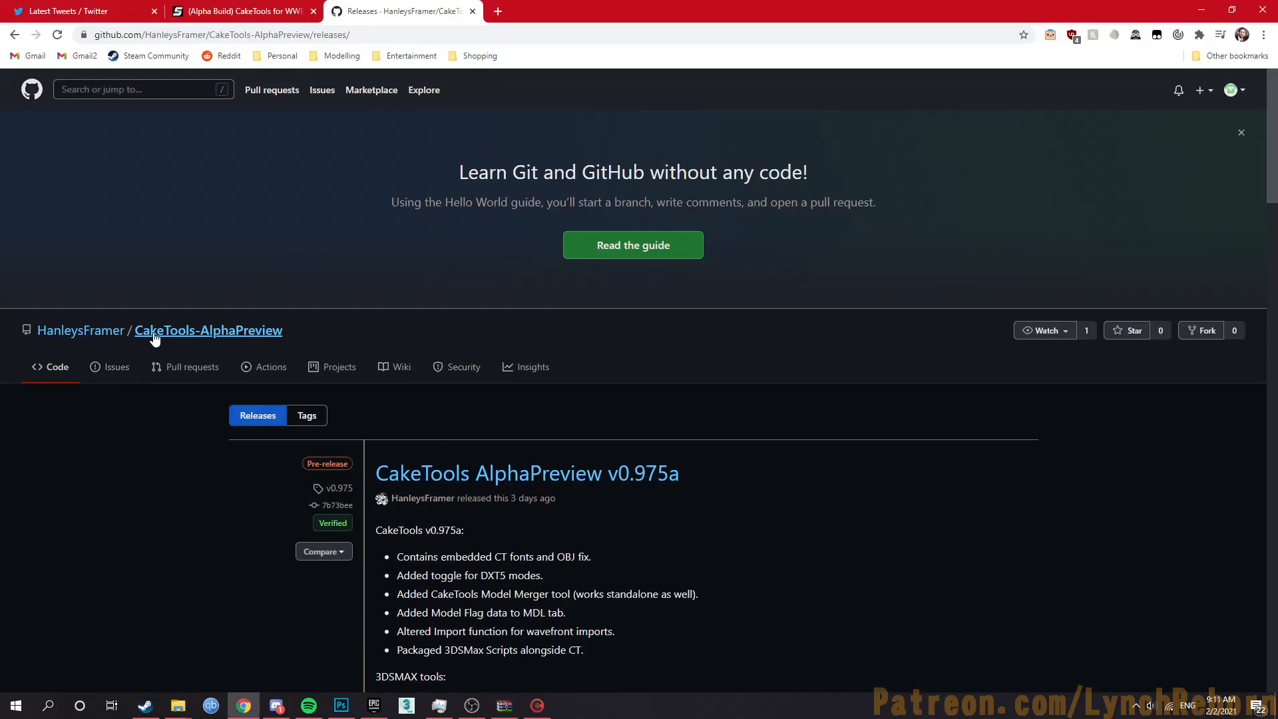
{"action": "left_click", "coordinate": [154, 333]}
{"action": "scroll", "coordinate": [433, 433], "scroll_direction": "down", "scroll_amount": 2}
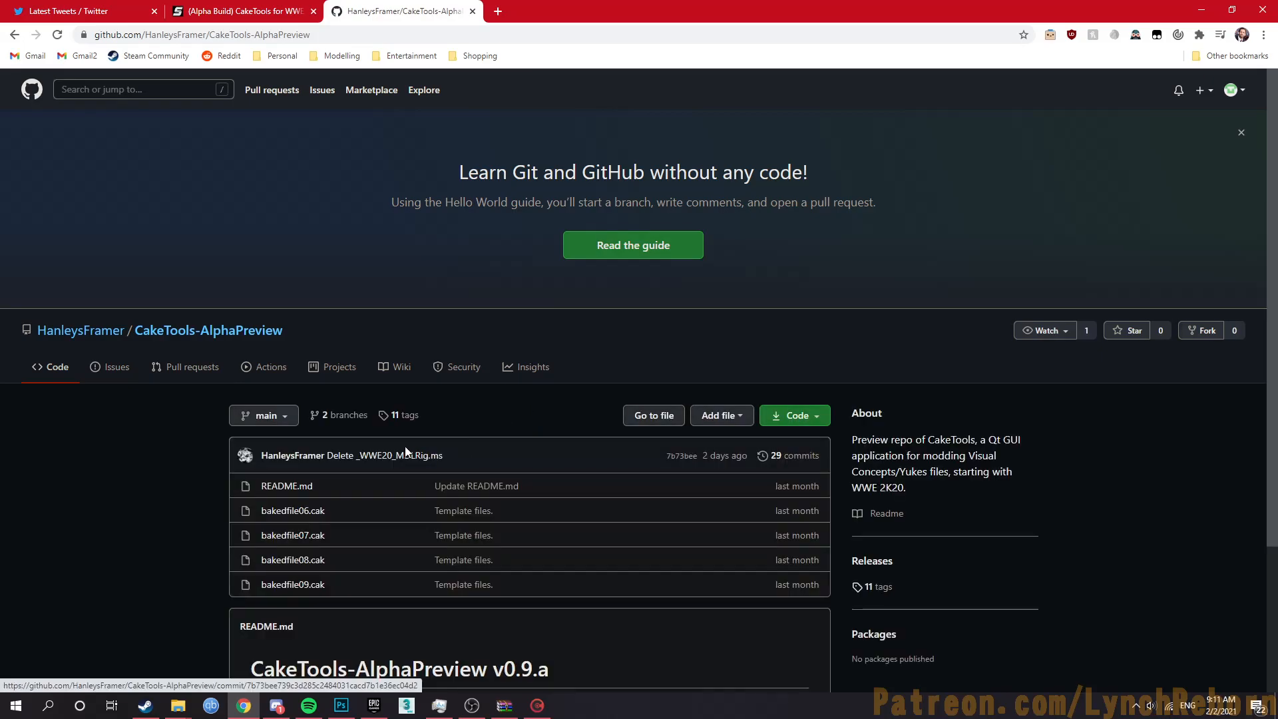
{"action": "left_click", "coordinate": [309, 385]}
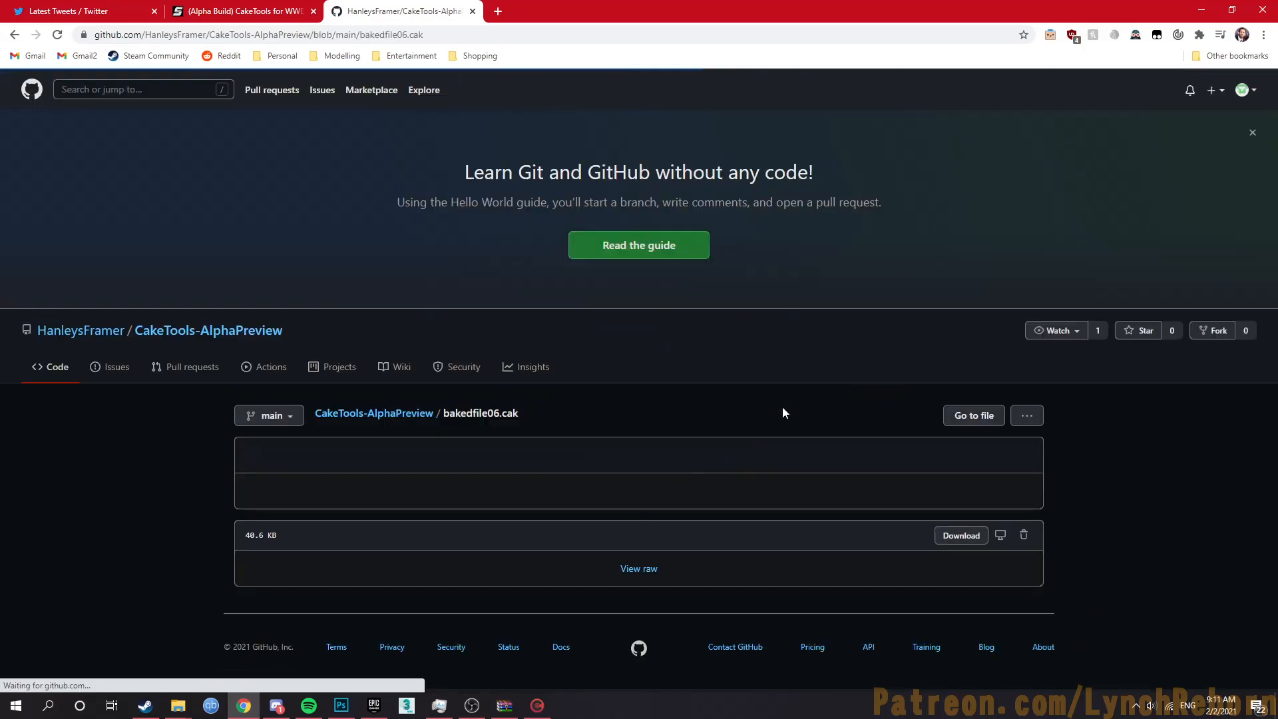
{"action": "left_click", "coordinate": [958, 536]}
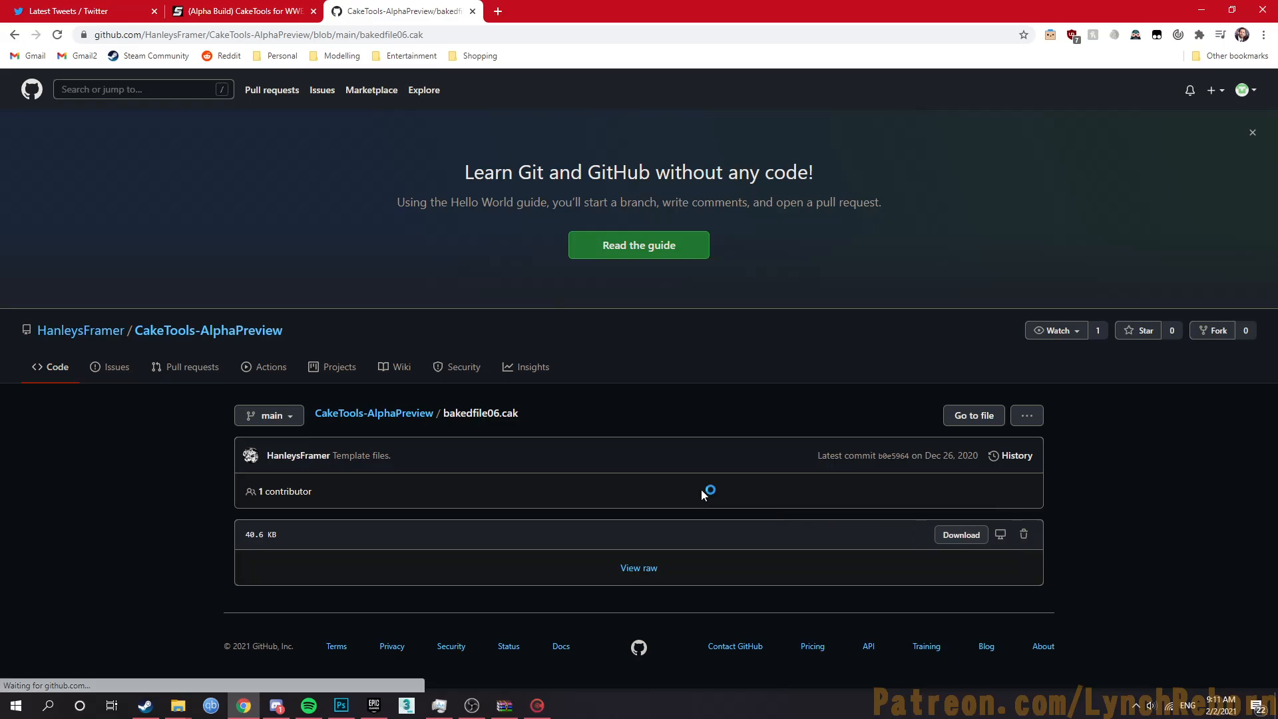
{"action": "left_click", "coordinate": [526, 332]}
Step: Return to the repository's file list and download the template file bakedfile07.cak
{"action": "key", "text": "alt+Left"}
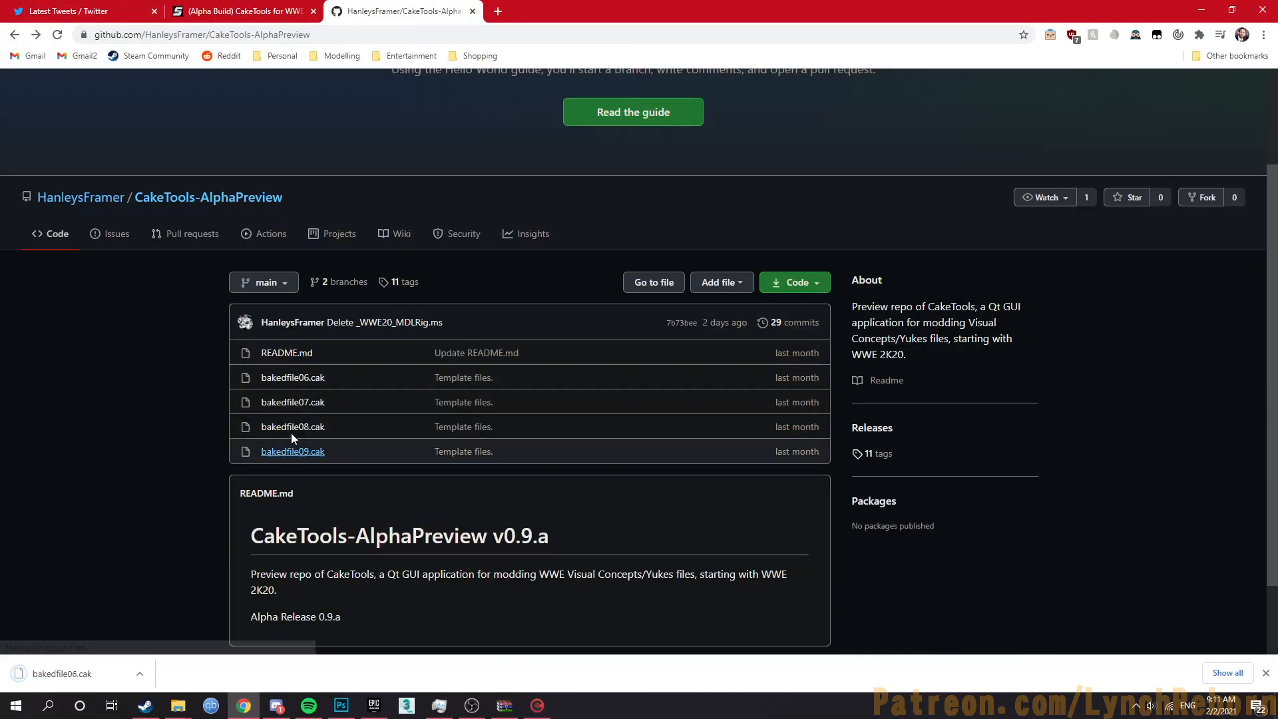
{"action": "left_click", "coordinate": [293, 402]}
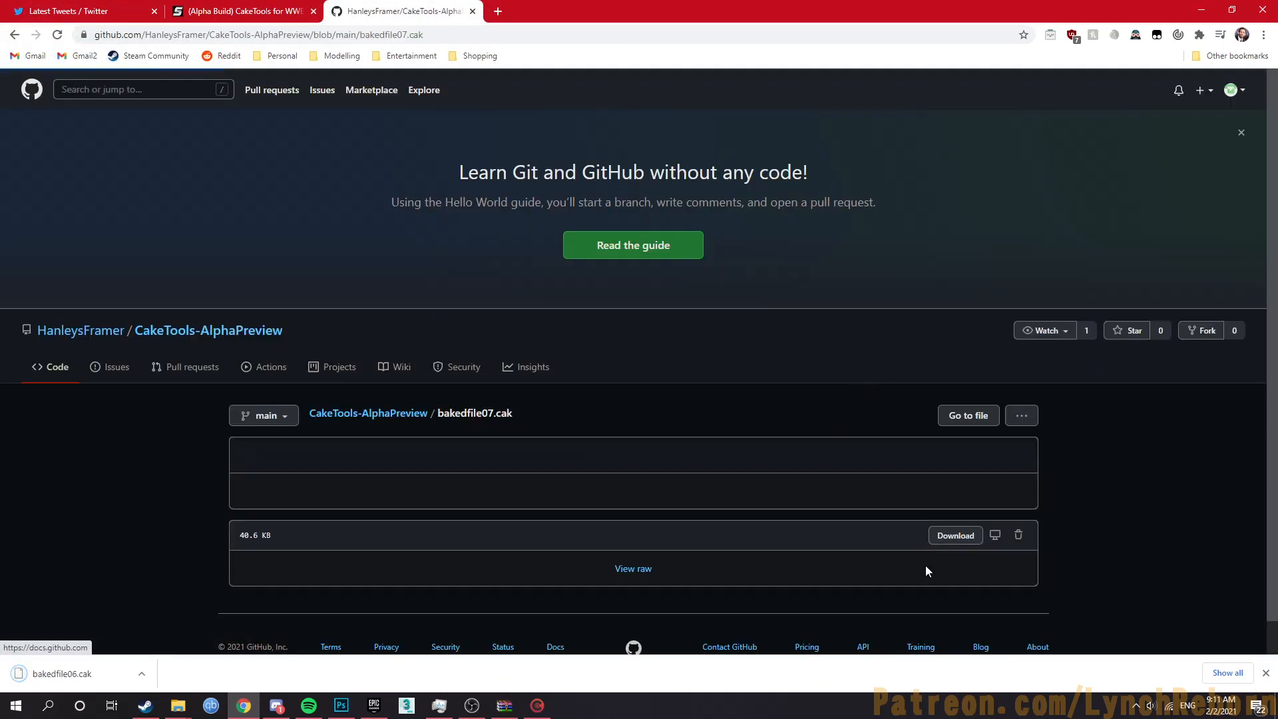
{"action": "left_click", "coordinate": [952, 535]}
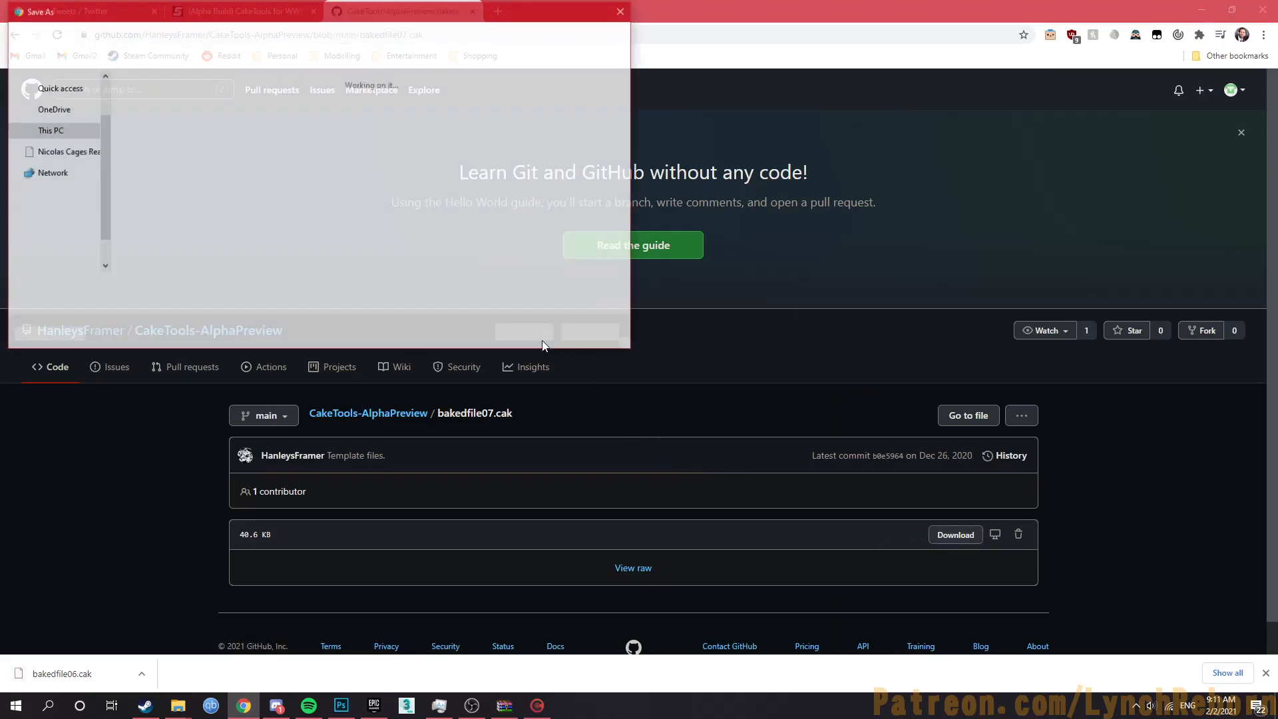
{"action": "left_click", "coordinate": [528, 330]}
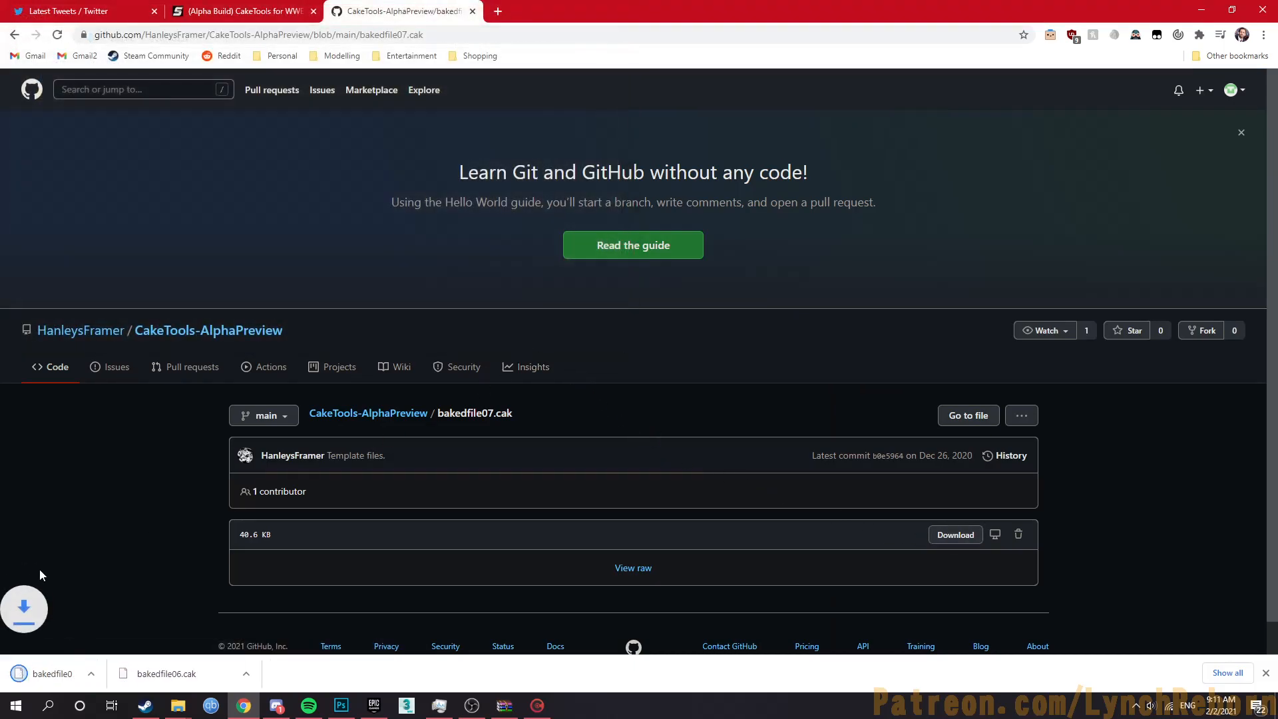
Step: Move bakedfile06.cak and bakedfile07.cak from Downloads into the WWE 2K20 Originals folder
{"action": "left_click", "coordinate": [178, 706]}
{"action": "left_click", "coordinate": [113, 649]}
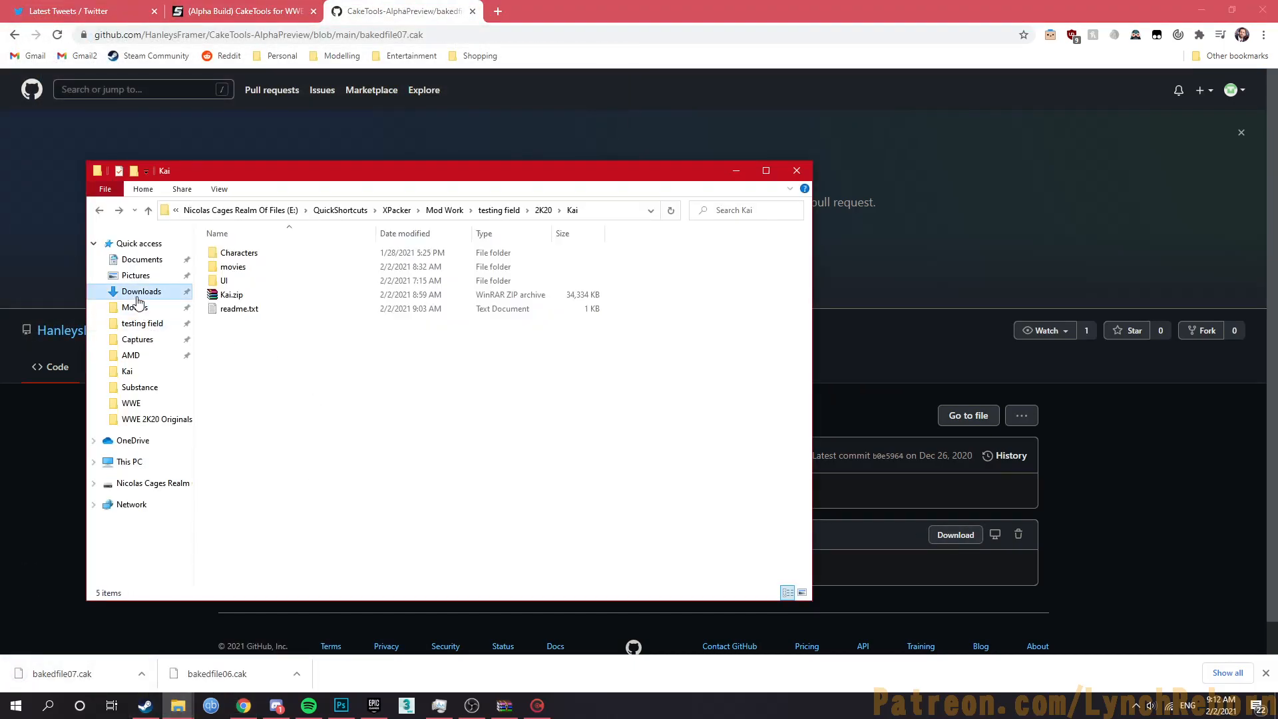
{"action": "left_click", "coordinate": [133, 292]}
{"action": "left_click", "coordinate": [240, 266]}
{"action": "left_click", "coordinate": [297, 273], "text": "ctrl"}
{"action": "left_click", "coordinate": [177, 707]}
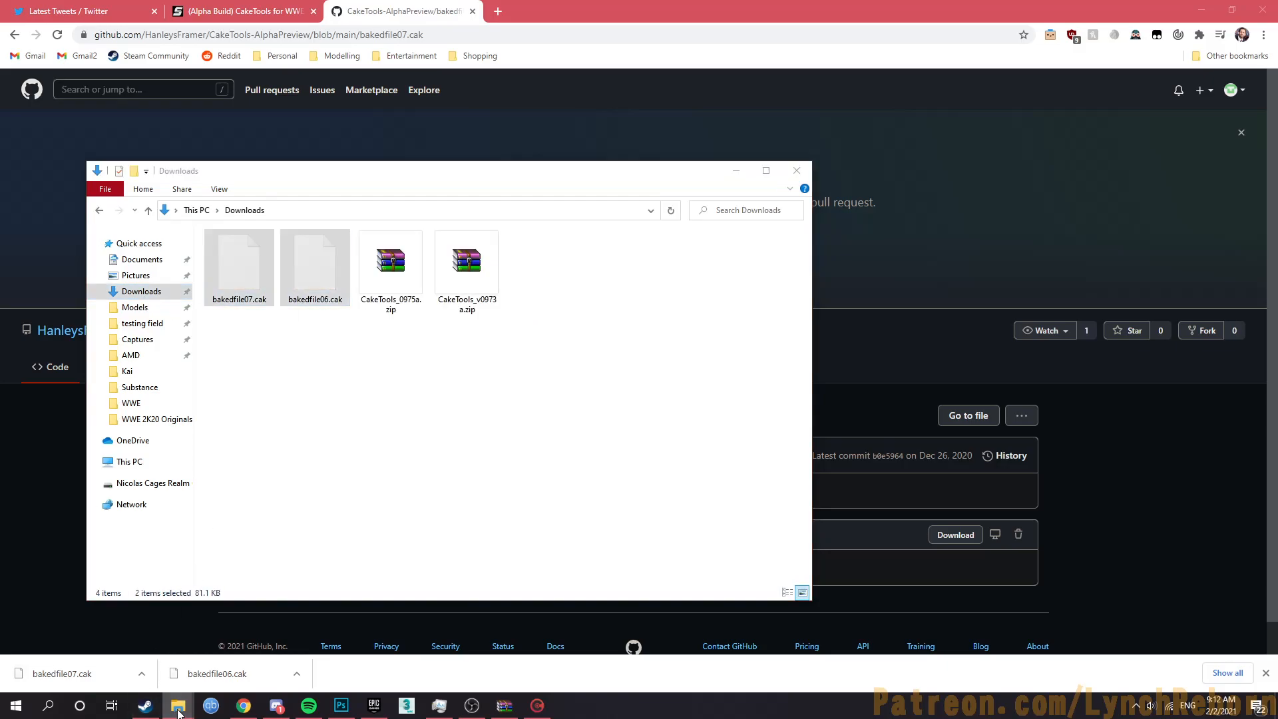
{"action": "left_click", "coordinate": [246, 649]}
{"action": "left_click", "coordinate": [837, 521]}
{"action": "key", "text": "ctrl+v"}
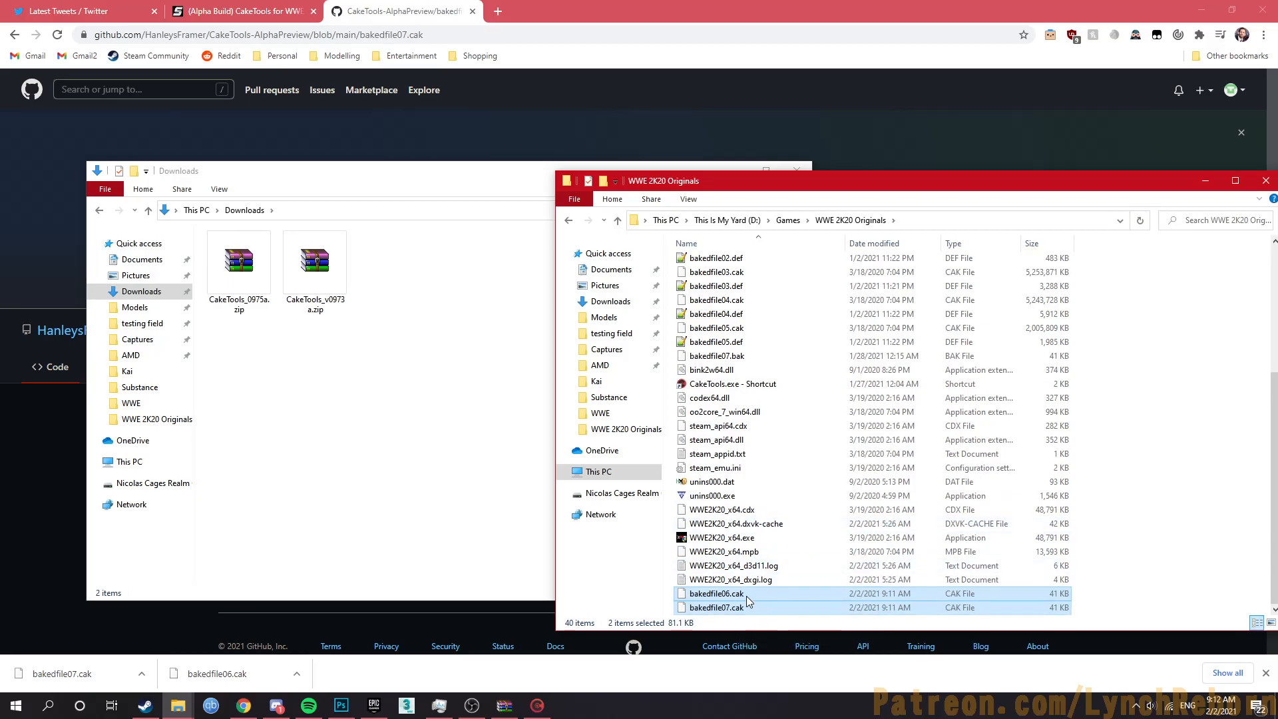
Step: Duplicate bakedfile06.cak in the WWE 2K20 Originals folder and rename the copy to bakedfile06.bak, accepting the extension change
{"action": "left_click", "coordinate": [746, 597]}
{"action": "key", "text": "ctrl+c"}
{"action": "key", "text": "ctrl+v"}
{"action": "right_click", "coordinate": [742, 363]}
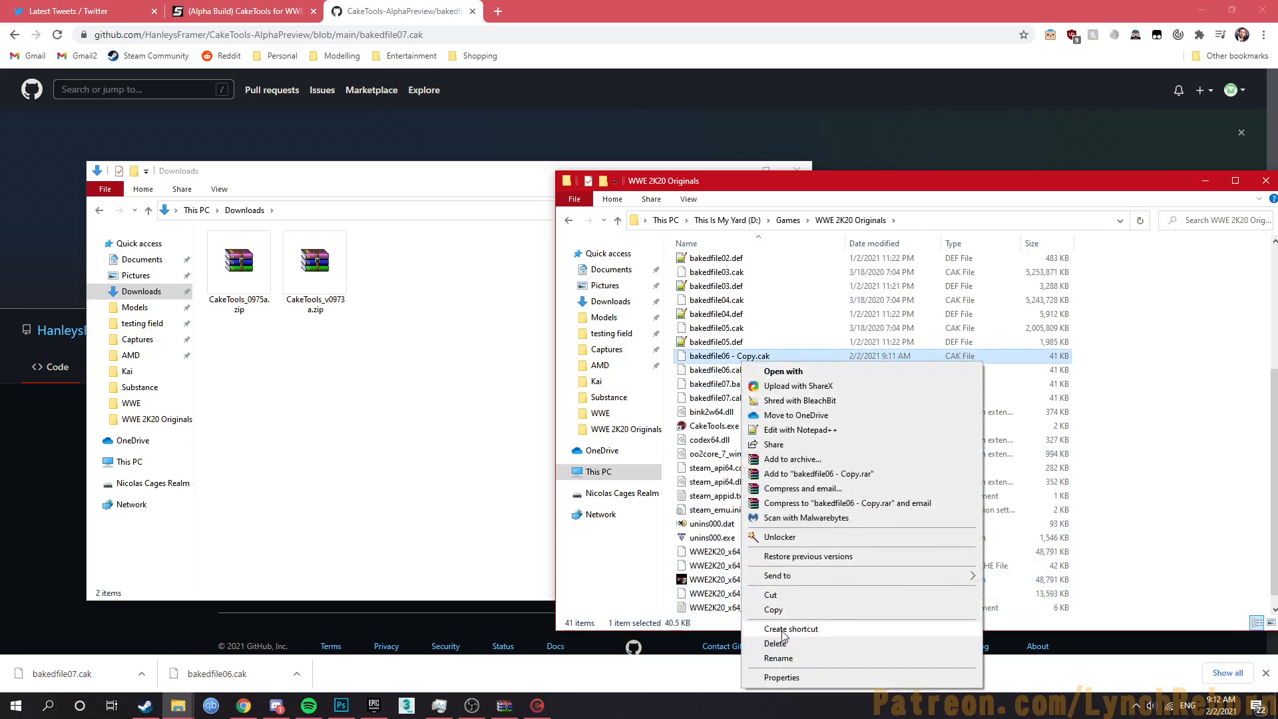
{"action": "left_click", "coordinate": [778, 658]}
{"action": "left_click_drag", "start_coordinate": [733, 356], "coordinate": [845, 365]}
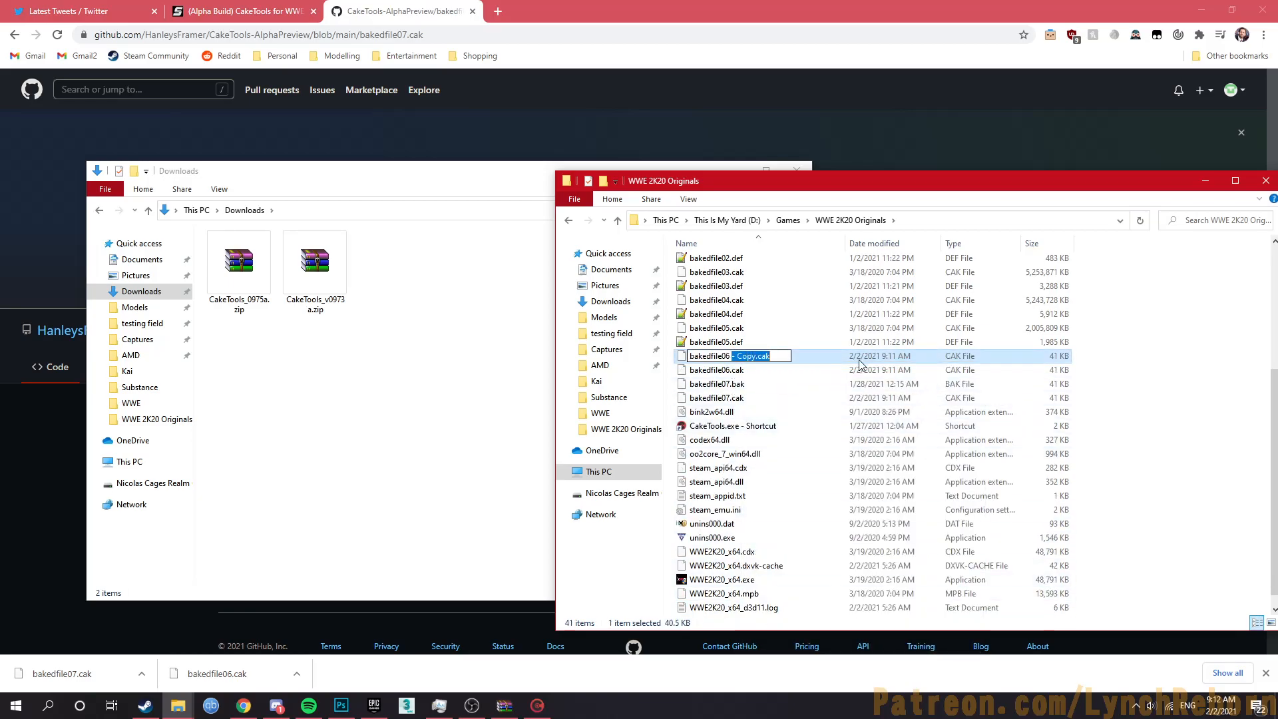
{"action": "type", "text": ".b"}
{"action": "type", "text": "ak"}
{"action": "key", "text": "Return"}
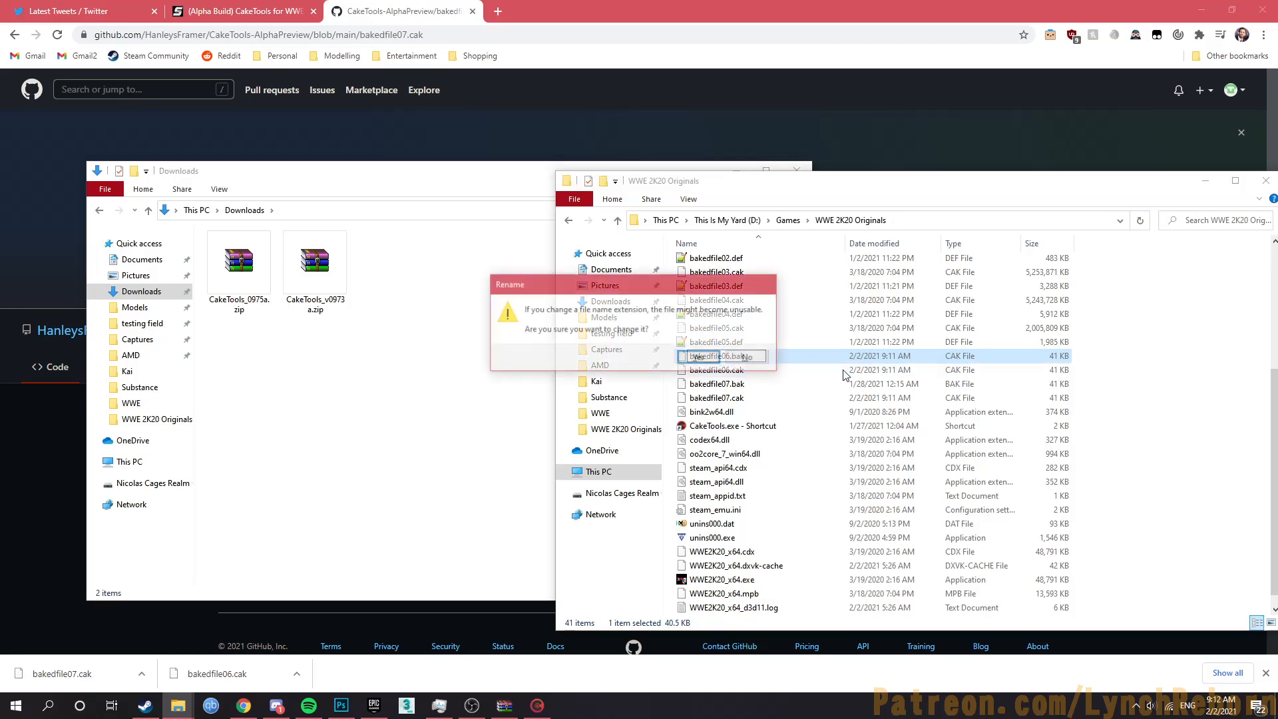
{"action": "key", "text": "Return"}
Step: Return to the Kai mod folder and examine its movies, UI and Characters folders, including 804_Dakota_Kai_2019
{"action": "left_click", "coordinate": [286, 427]}
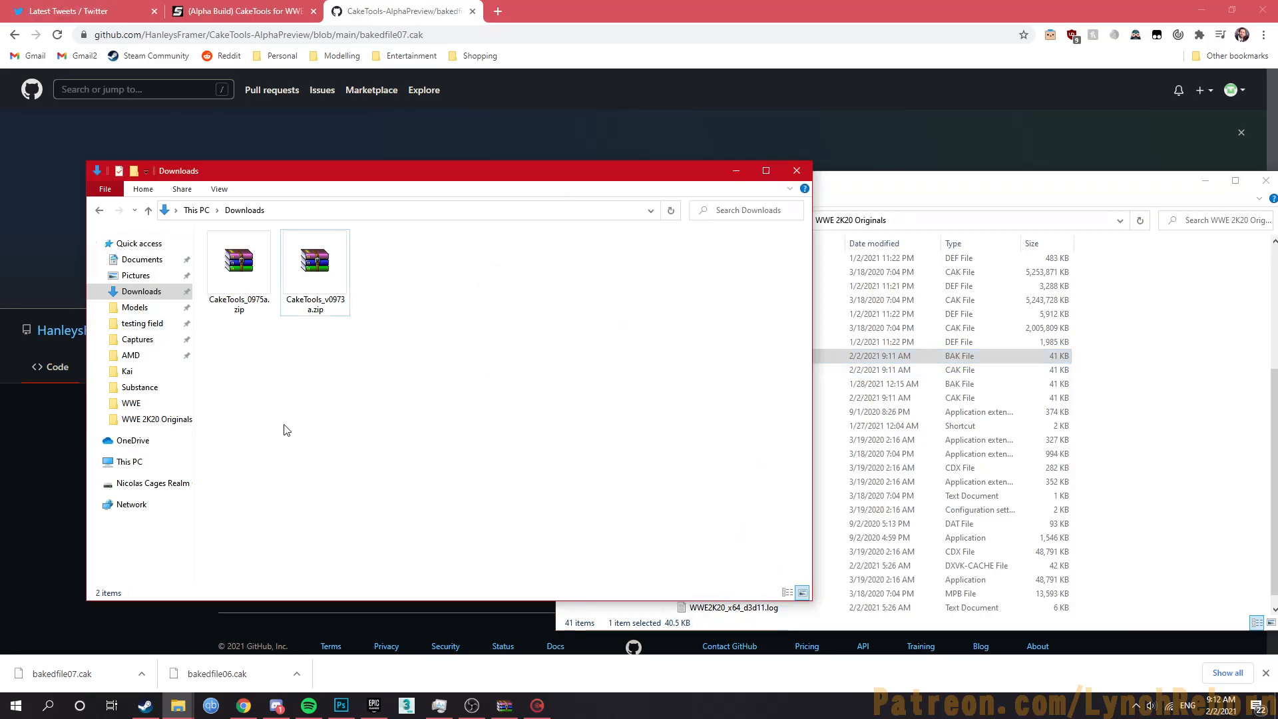
{"action": "key", "text": "alt+Left"}
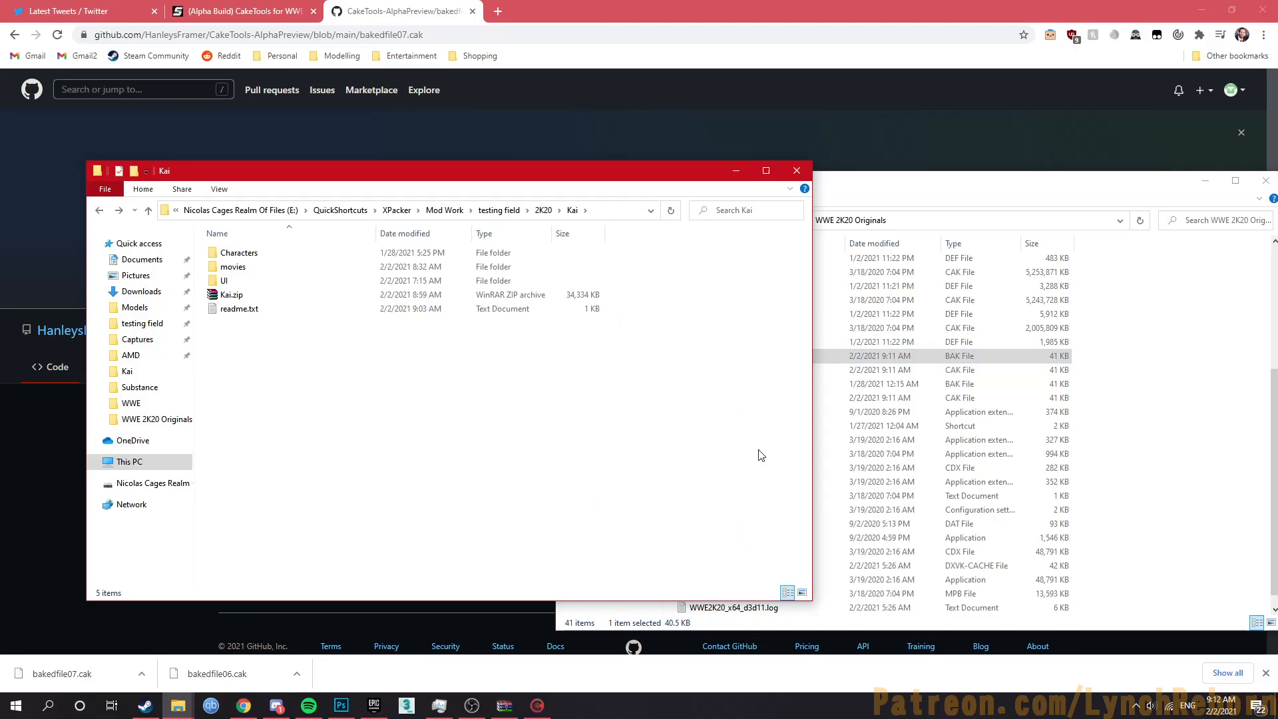
{"action": "left_click", "coordinate": [883, 458]}
{"action": "left_click", "coordinate": [388, 459]}
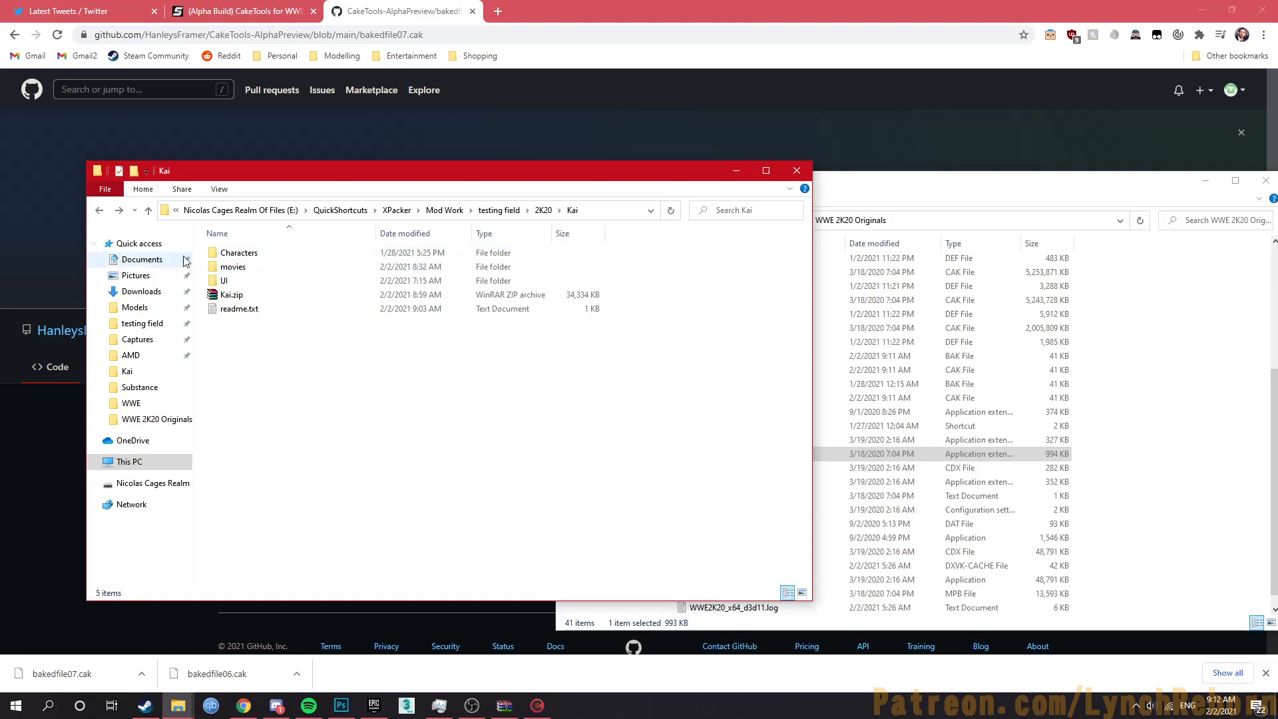
{"action": "left_click", "coordinate": [233, 267]}
{"action": "left_click", "coordinate": [252, 281]}
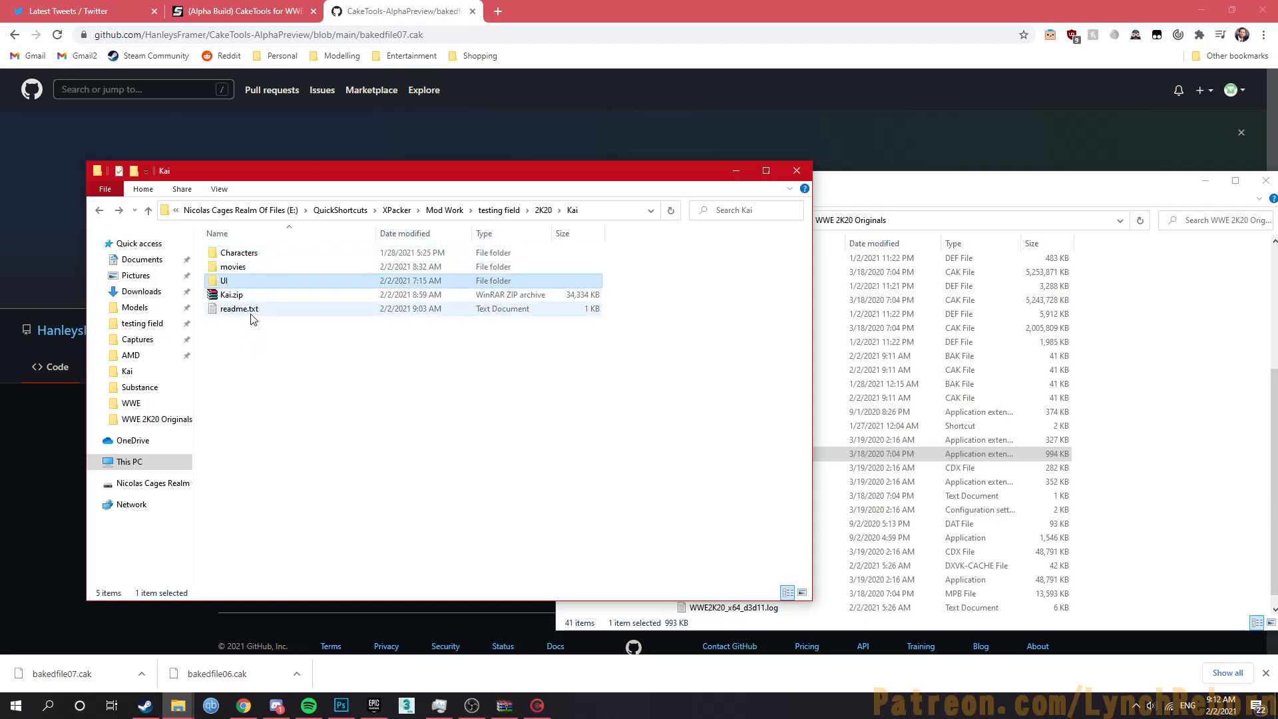
{"action": "double_click", "coordinate": [239, 253]}
{"action": "double_click", "coordinate": [256, 253]}
{"action": "key", "text": "alt+Left"}
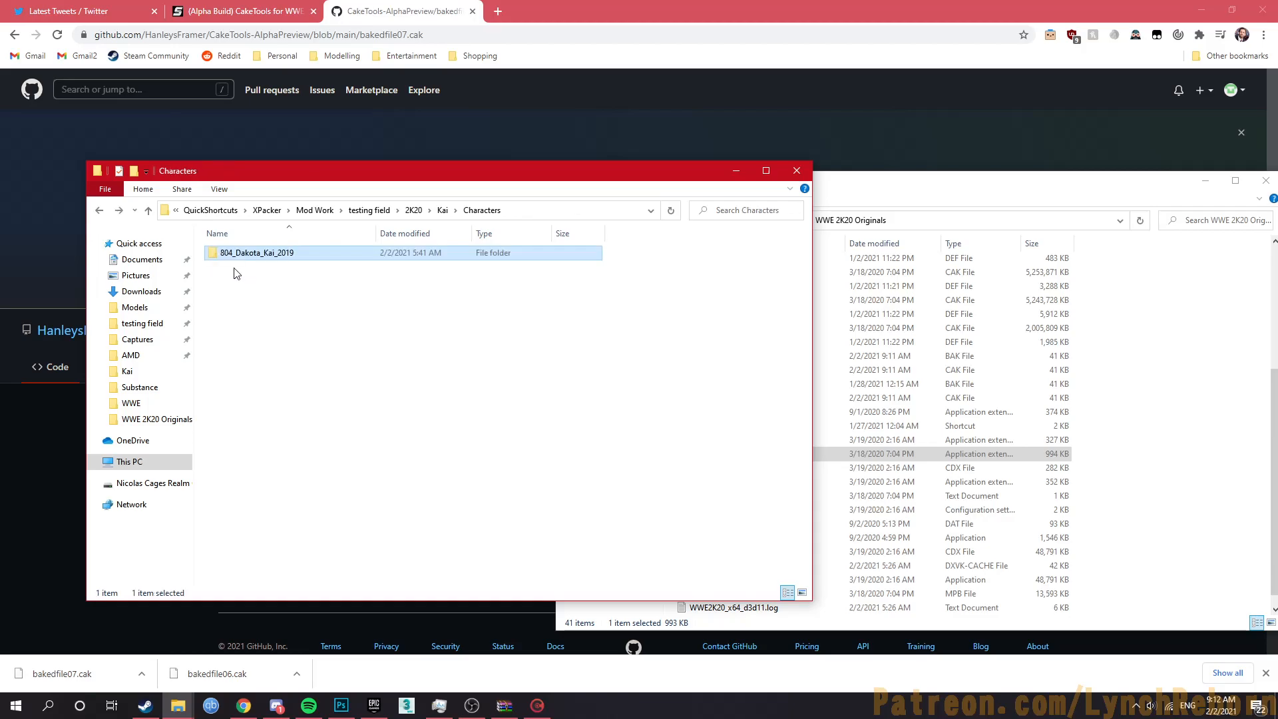
{"action": "key", "text": "alt+Left"}
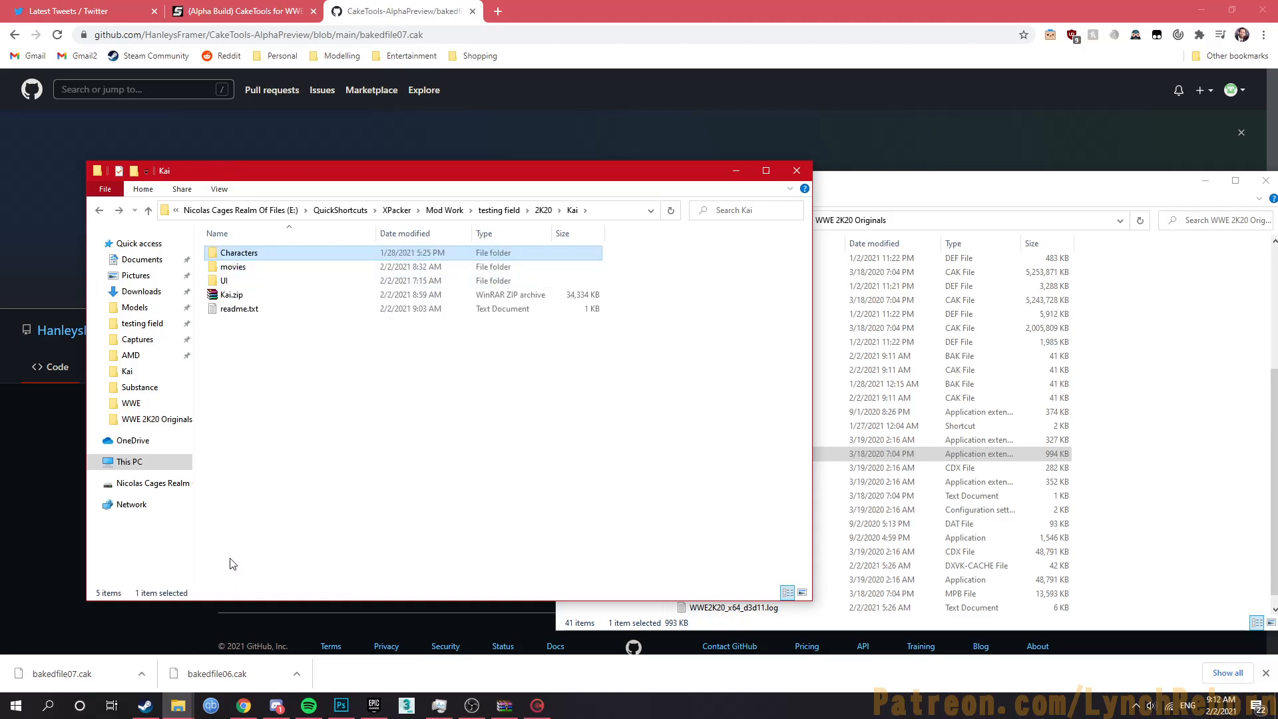
Step: Switch to CakeTools and open bakedfile01.cak from the WWE 2K20 Originals folder
{"action": "left_click", "coordinate": [545, 711]}
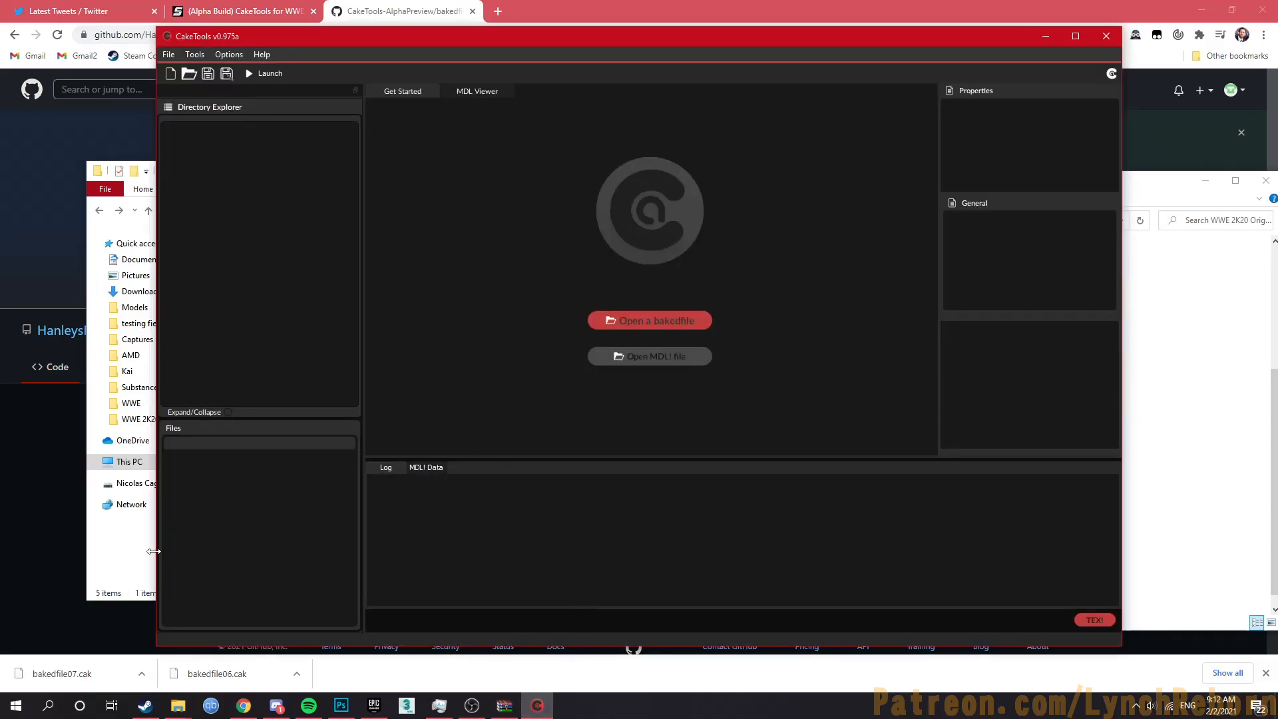
{"action": "left_click", "coordinate": [149, 586]}
{"action": "left_click_drag", "start_coordinate": [217, 295], "coordinate": [903, 338]}
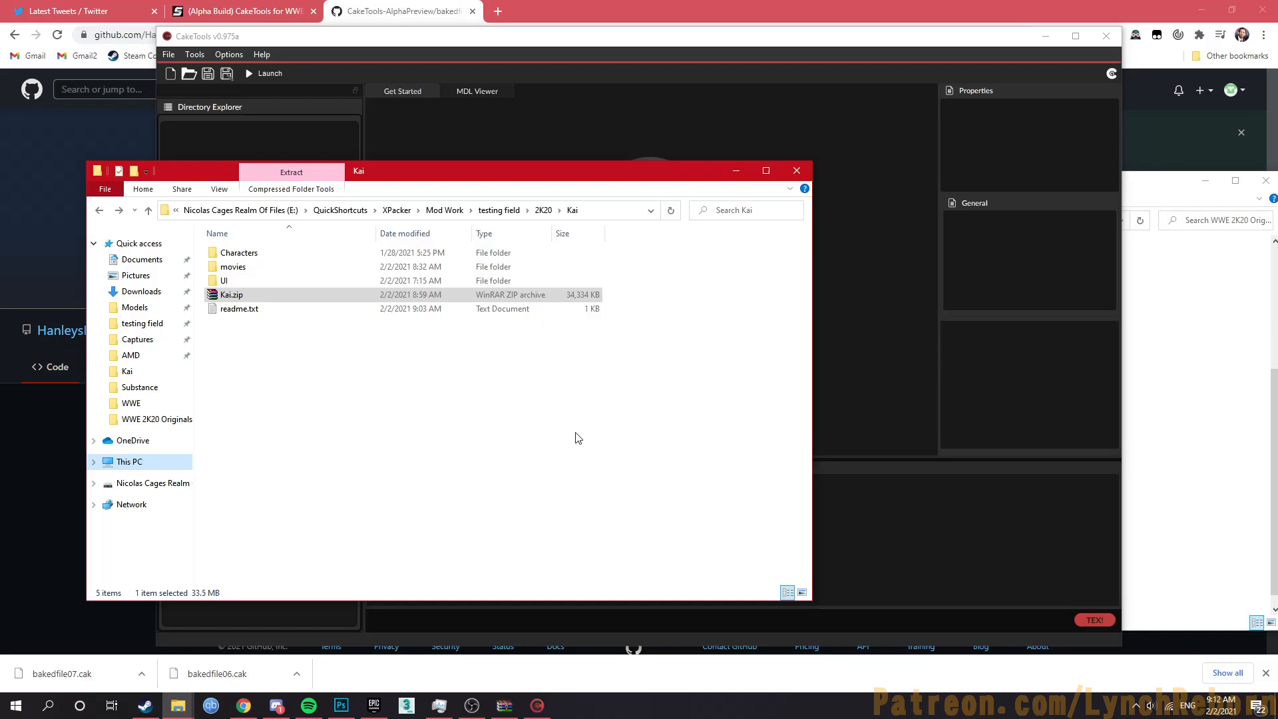
{"action": "left_click", "coordinate": [188, 75]}
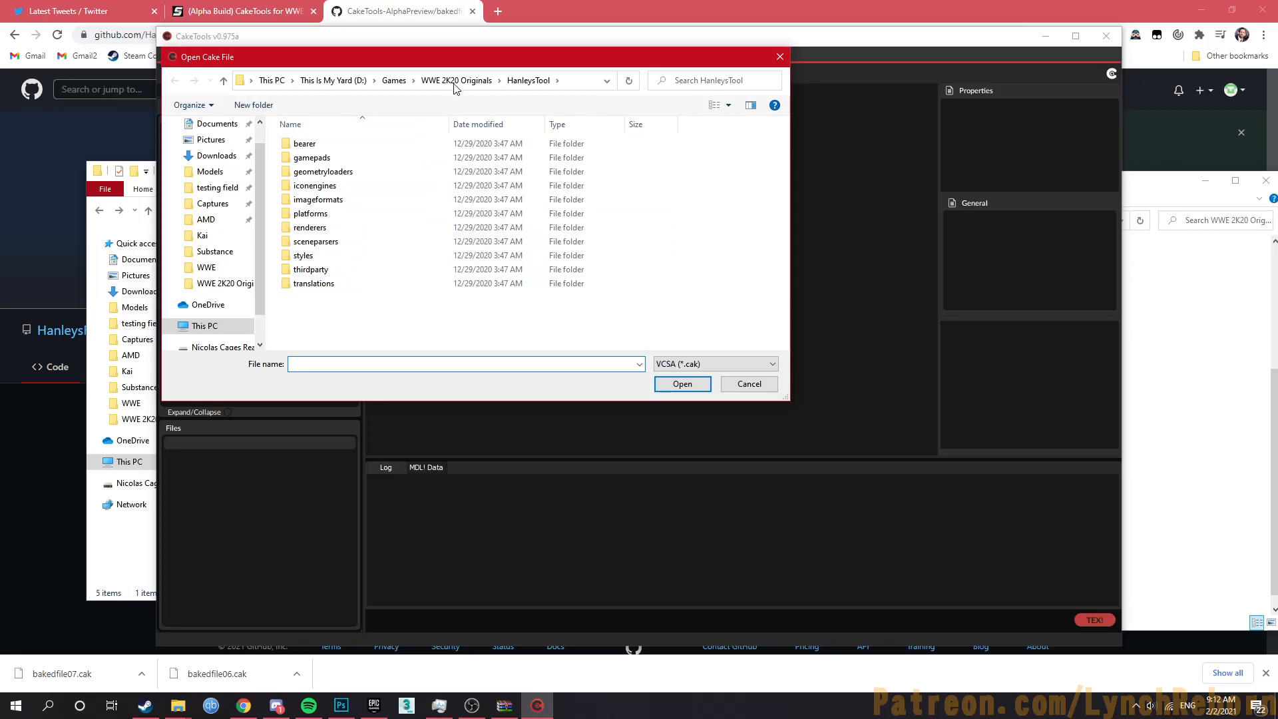
{"action": "left_click", "coordinate": [453, 83]}
{"action": "left_click", "coordinate": [350, 285]}
{"action": "left_click", "coordinate": [350, 285]}
{"action": "double_click", "coordinate": [377, 285]}
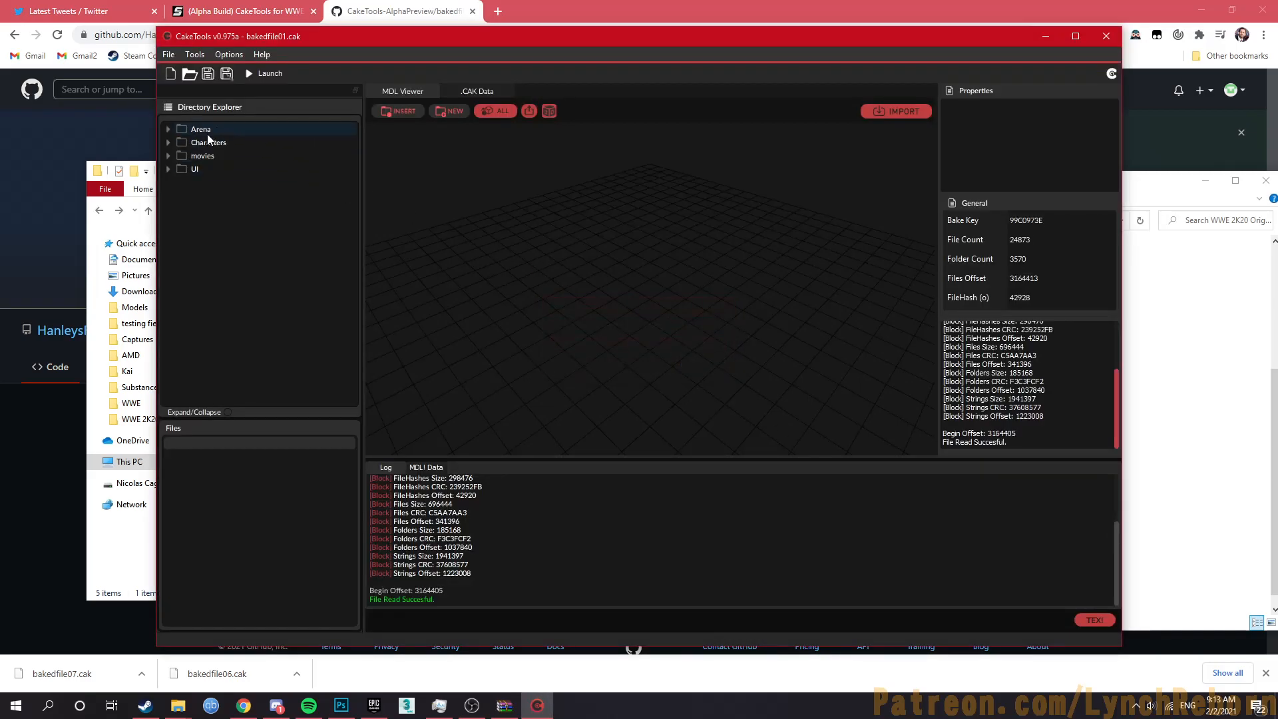
Step: Examine the 849_Sasha_Banks_2016 folder inside Characters, including the 849_20160403_WM32_Attire files and its Textures subfolder
{"action": "double_click", "coordinate": [208, 142]}
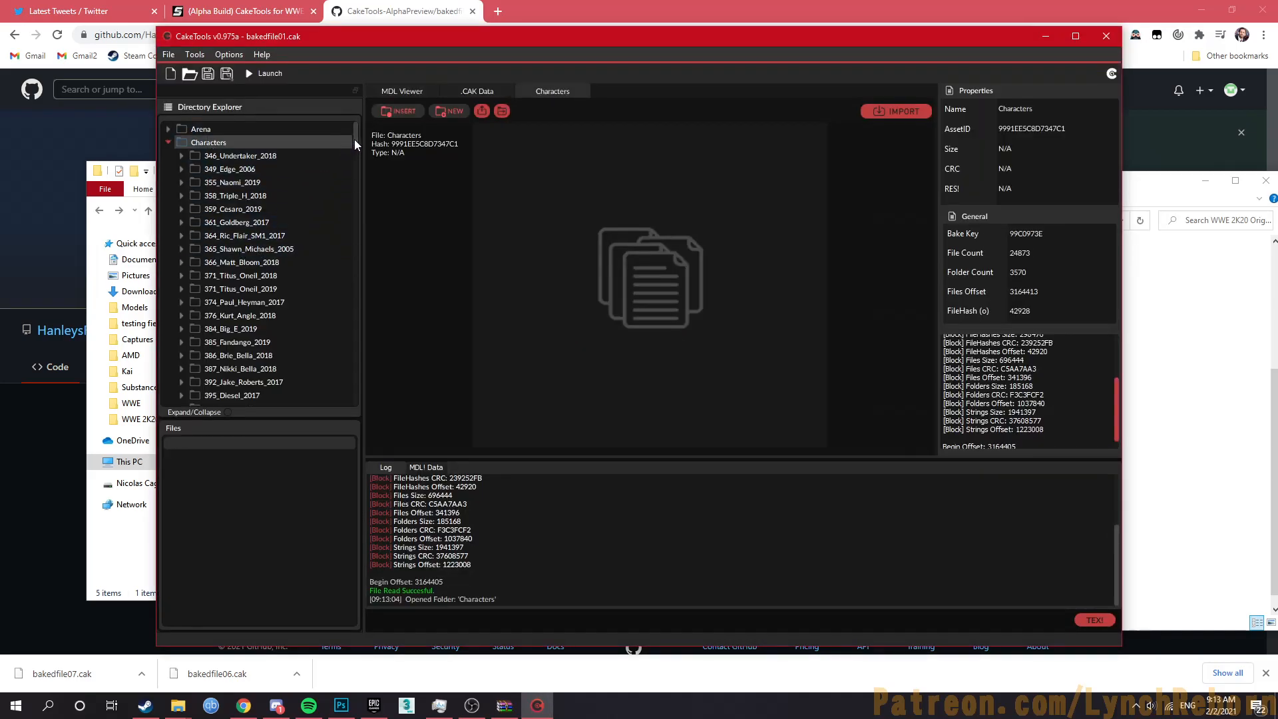
{"action": "scroll", "coordinate": [343, 266], "scroll_direction": "down", "scroll_amount": 20}
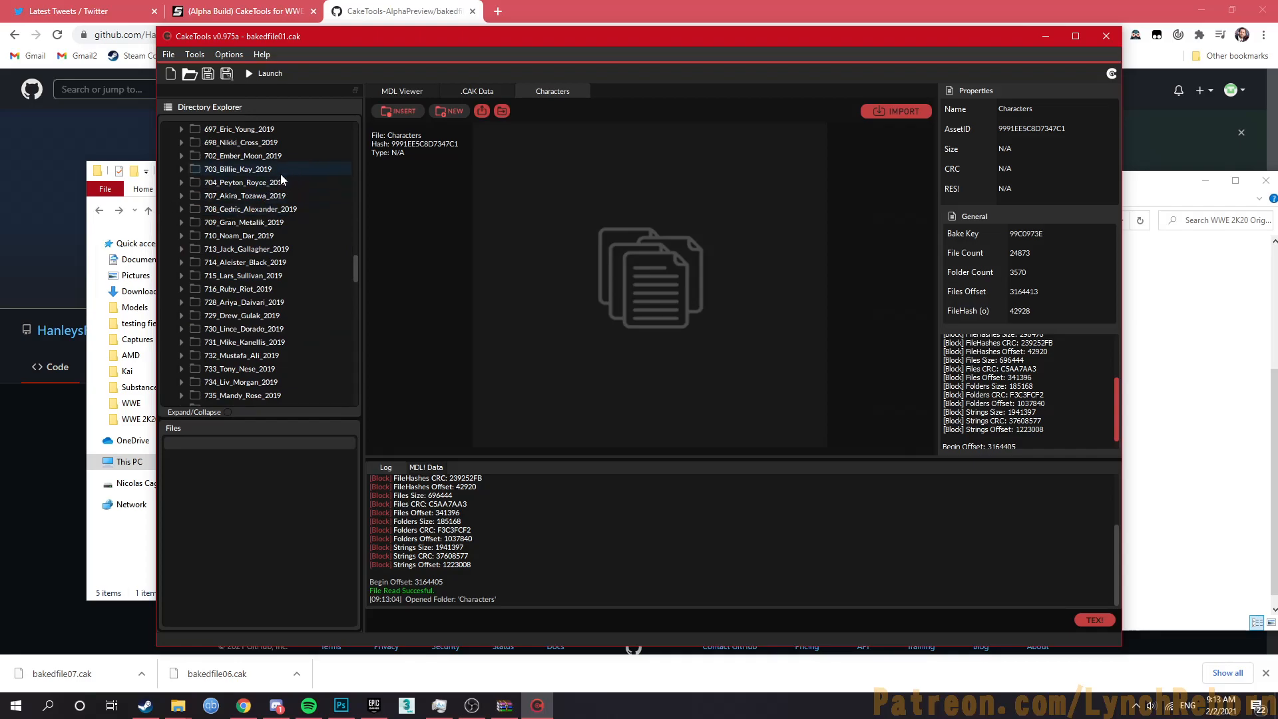
{"action": "left_click_drag", "start_coordinate": [357, 278], "coordinate": [339, 382]}
{"action": "left_click", "coordinate": [256, 304]}
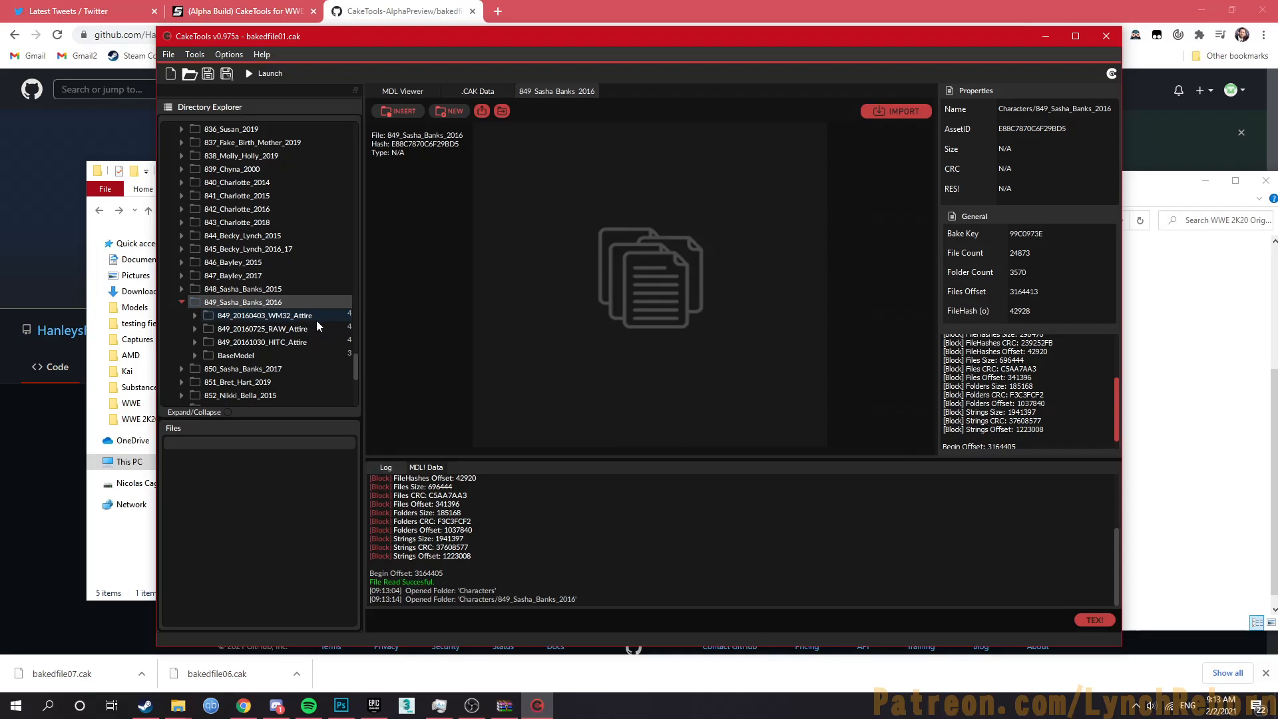
{"action": "scroll", "coordinate": [269, 344], "scroll_direction": "down", "scroll_amount": 1}
{"action": "left_click", "coordinate": [280, 275]}
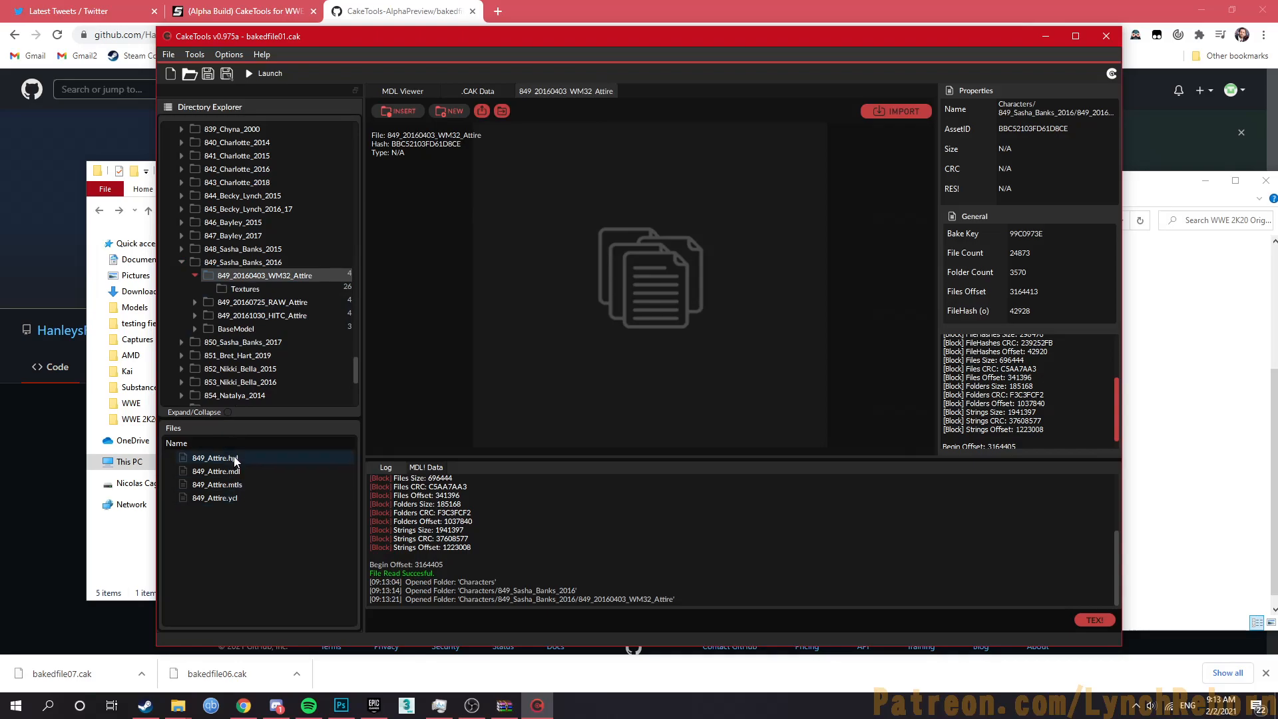
{"action": "left_click", "coordinate": [234, 489]}
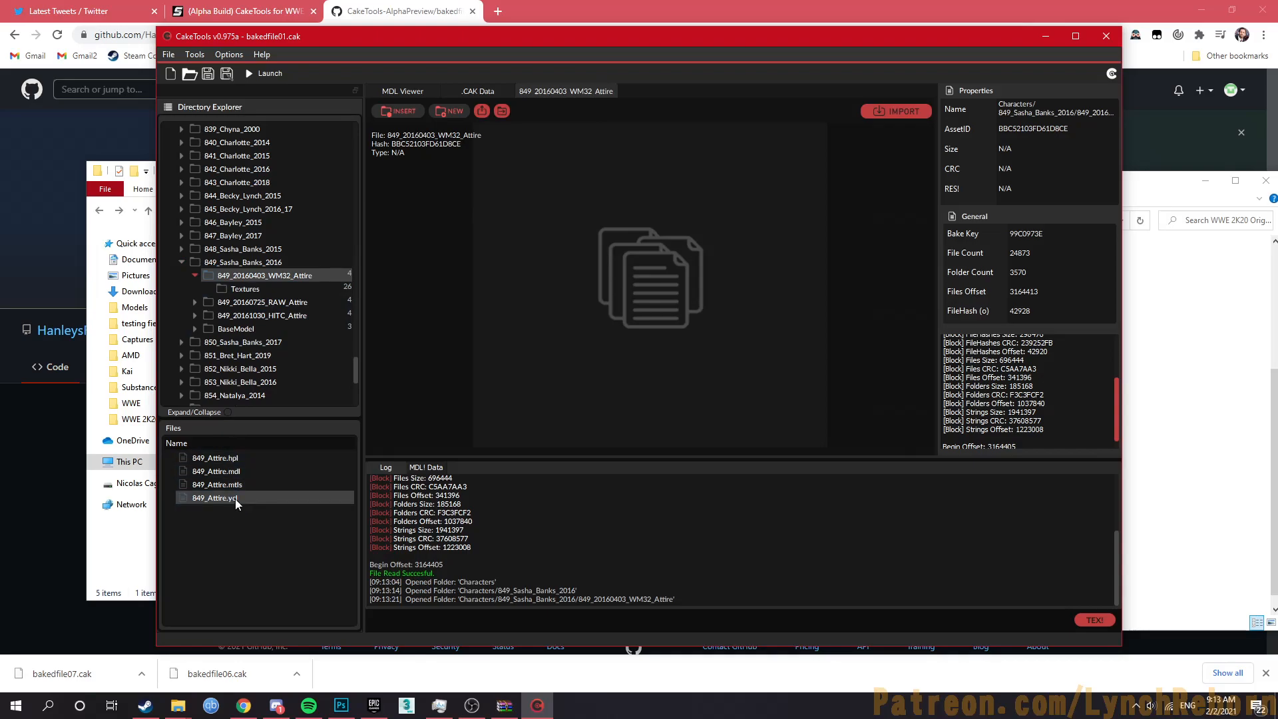
{"action": "left_click", "coordinate": [236, 460]}
{"action": "left_click", "coordinate": [283, 287]}
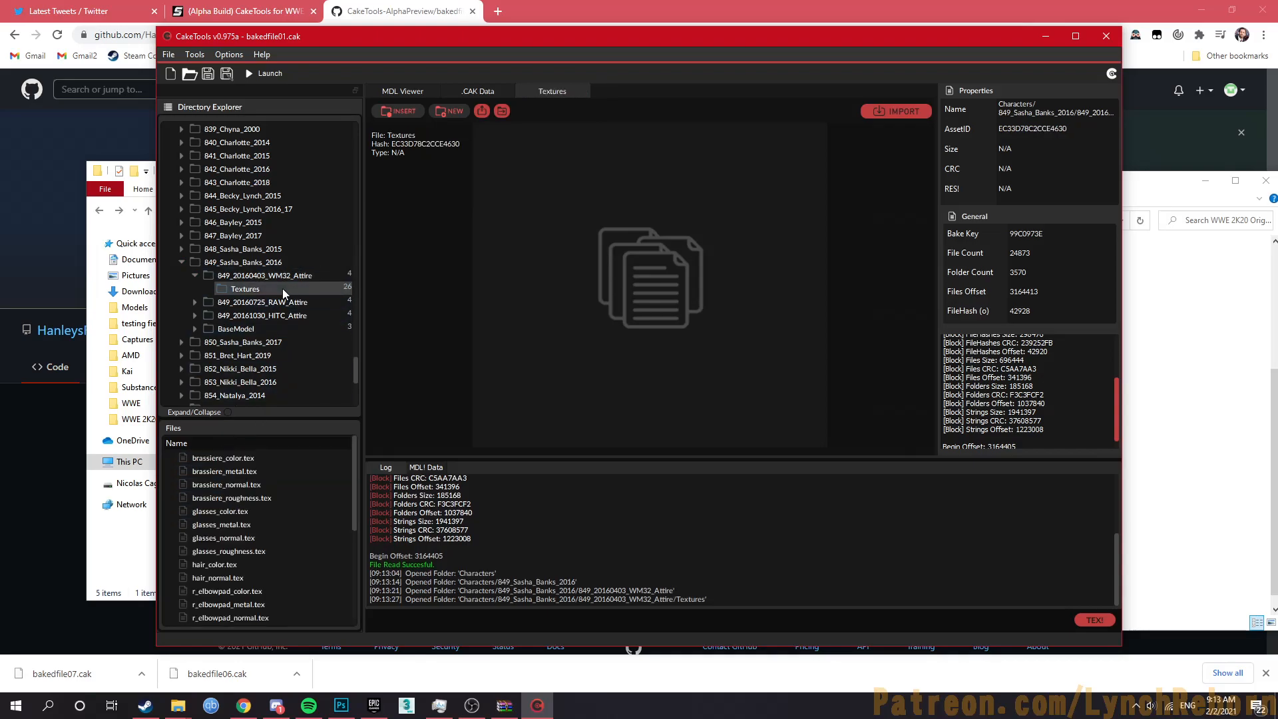
{"action": "scroll", "coordinate": [262, 591], "scroll_direction": "down", "scroll_amount": 3}
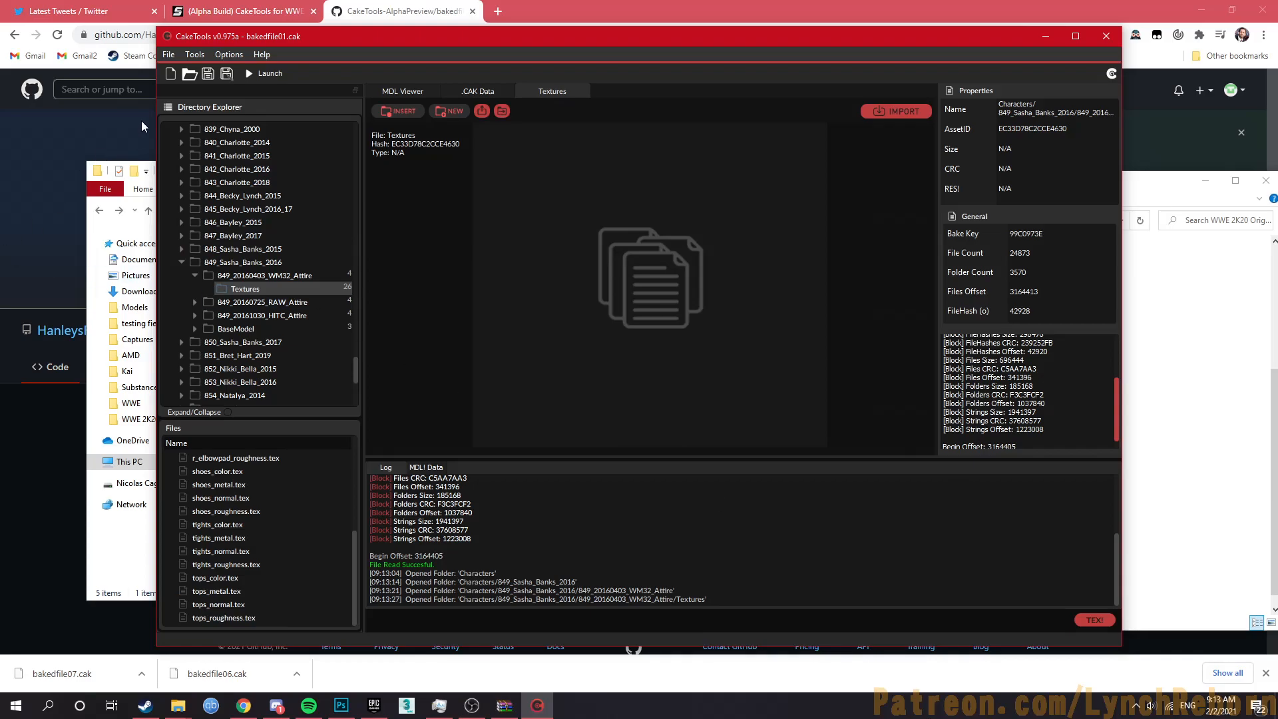
{"action": "scroll", "coordinate": [195, 239], "scroll_direction": "down", "scroll_amount": 1}
Step: Find the 804_Dakota_Kai_2019 folder inside Characters and expand it
{"action": "scroll", "coordinate": [195, 239], "scroll_direction": "up", "scroll_amount": 12}
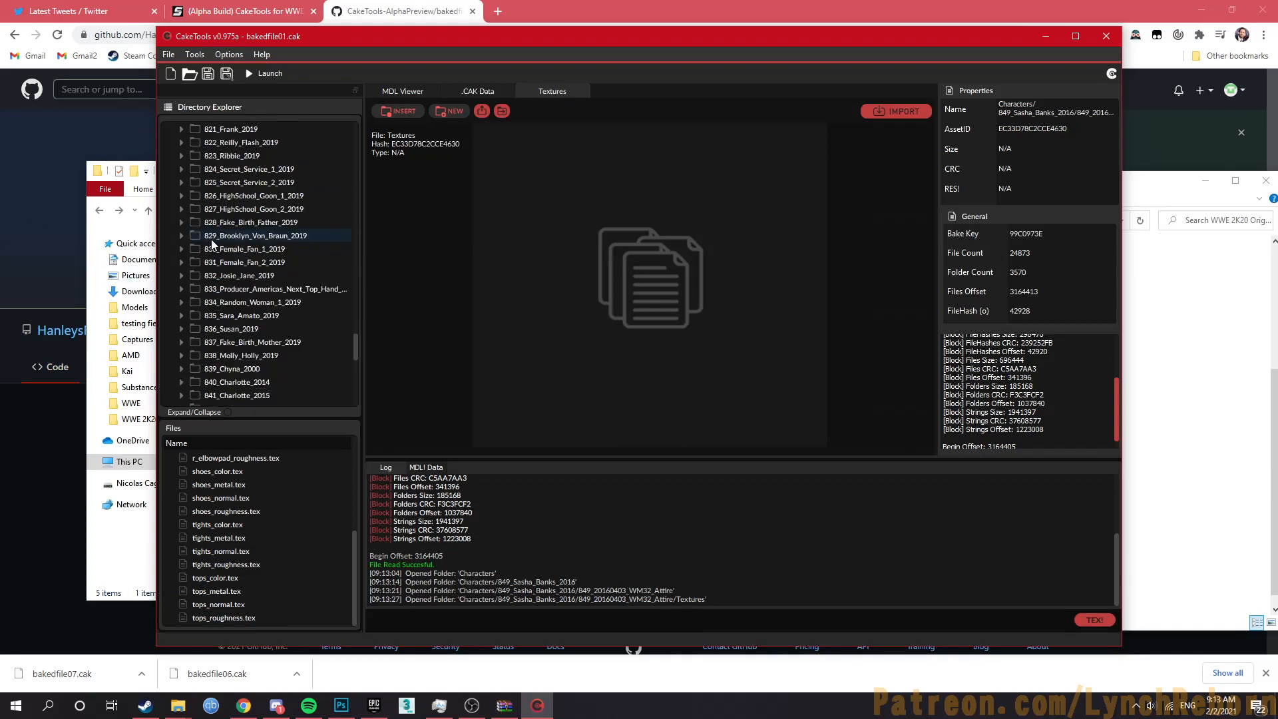
{"action": "scroll", "coordinate": [217, 242], "scroll_direction": "up", "scroll_amount": 1}
{"action": "left_click", "coordinate": [253, 274]}
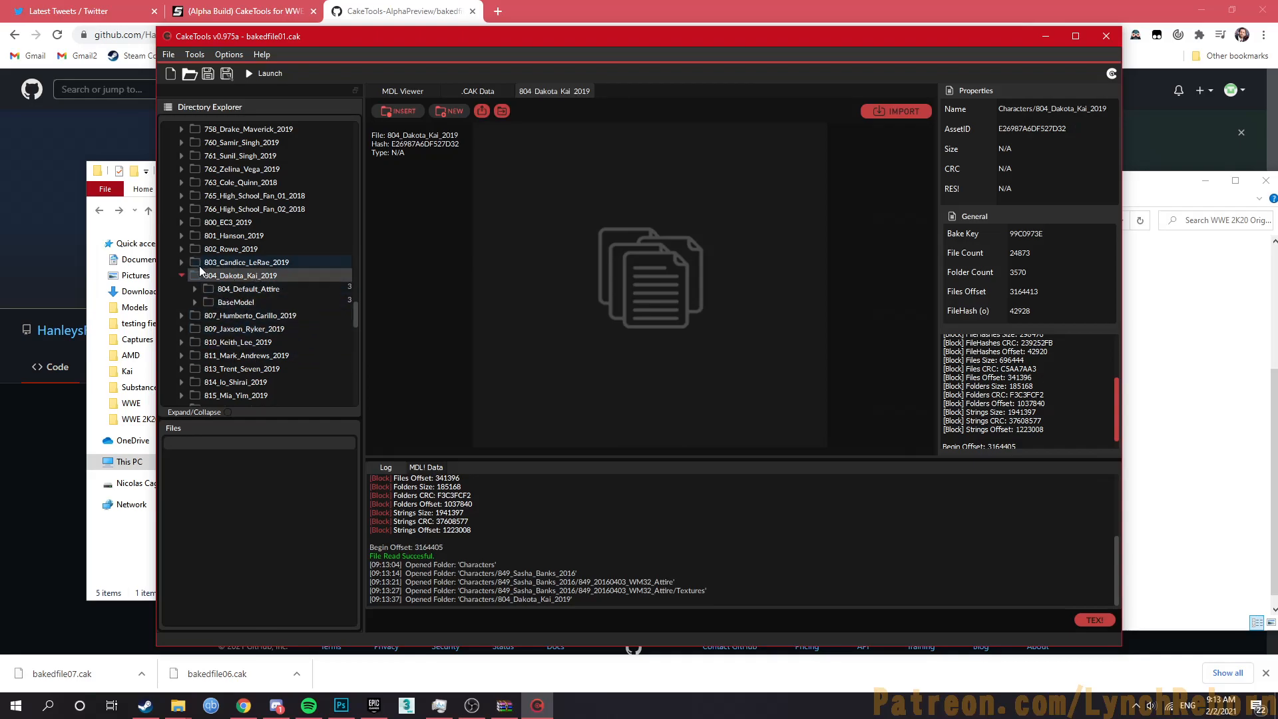
Step: Open bakedfile06.cak and look through its Features and RoadToGlory folders
{"action": "left_click", "coordinate": [189, 74]}
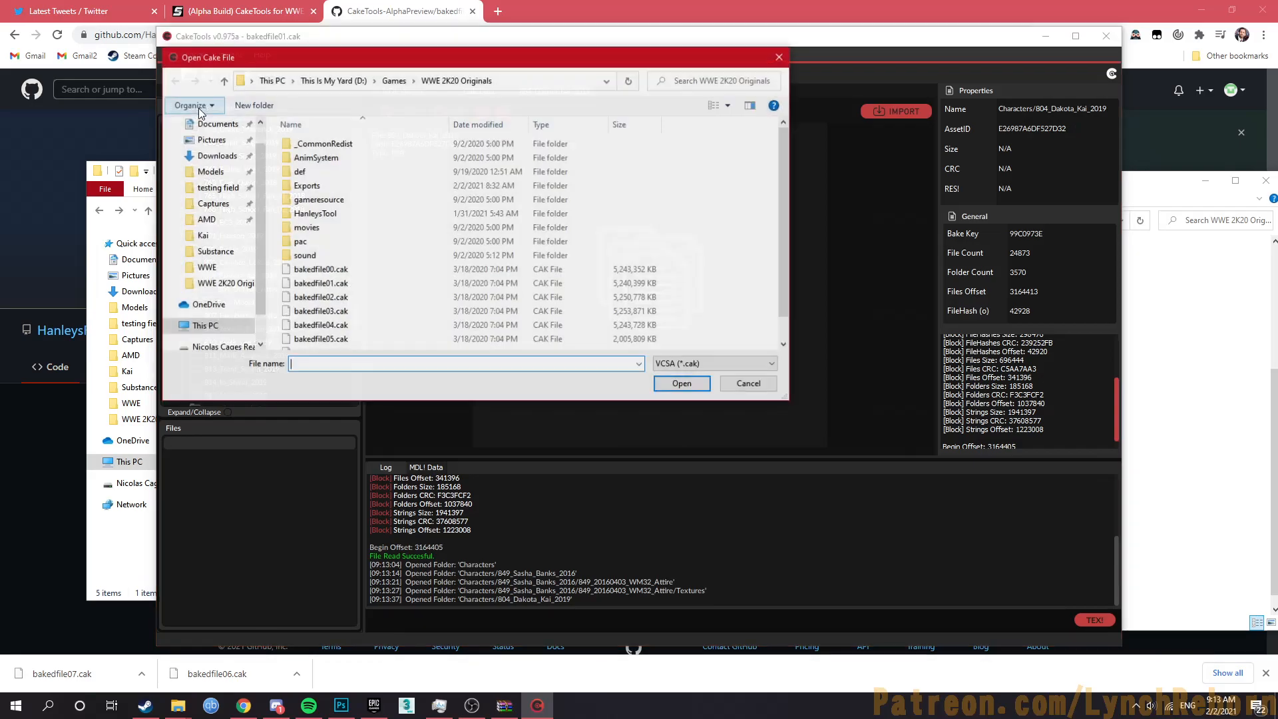
{"action": "double_click", "coordinate": [304, 329]}
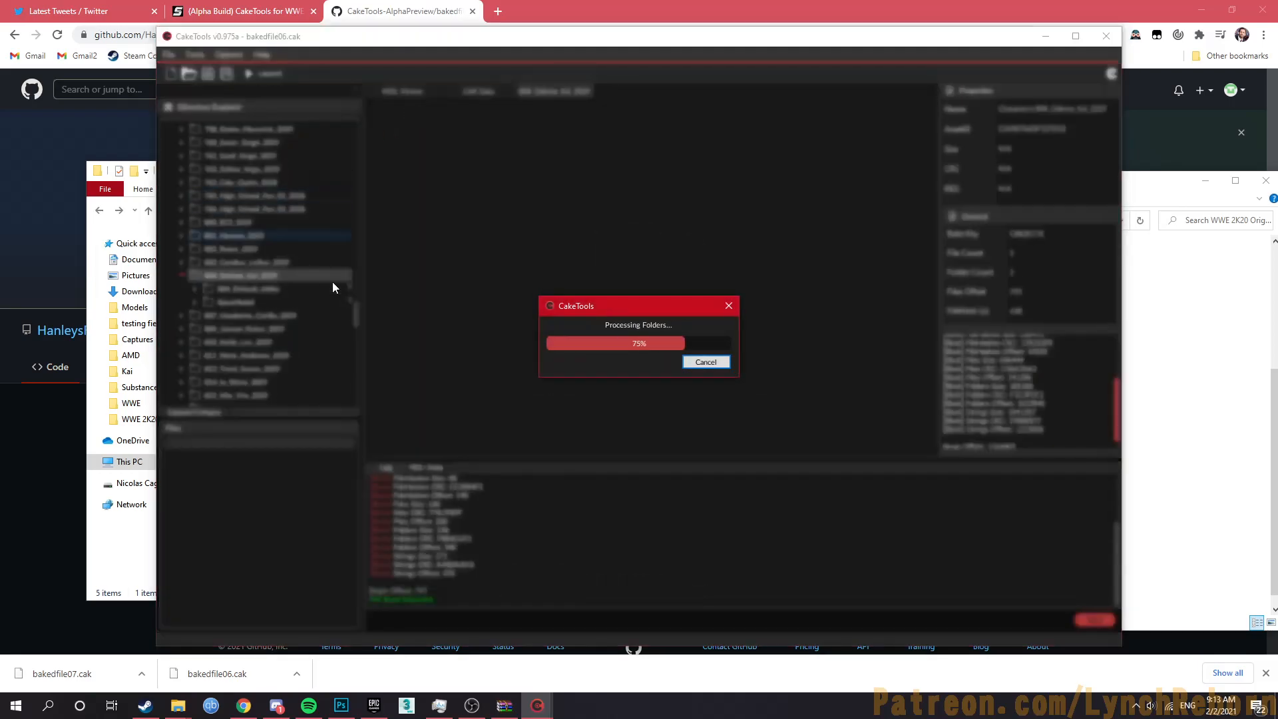
{"action": "left_click", "coordinate": [216, 131]}
{"action": "left_click", "coordinate": [241, 143]}
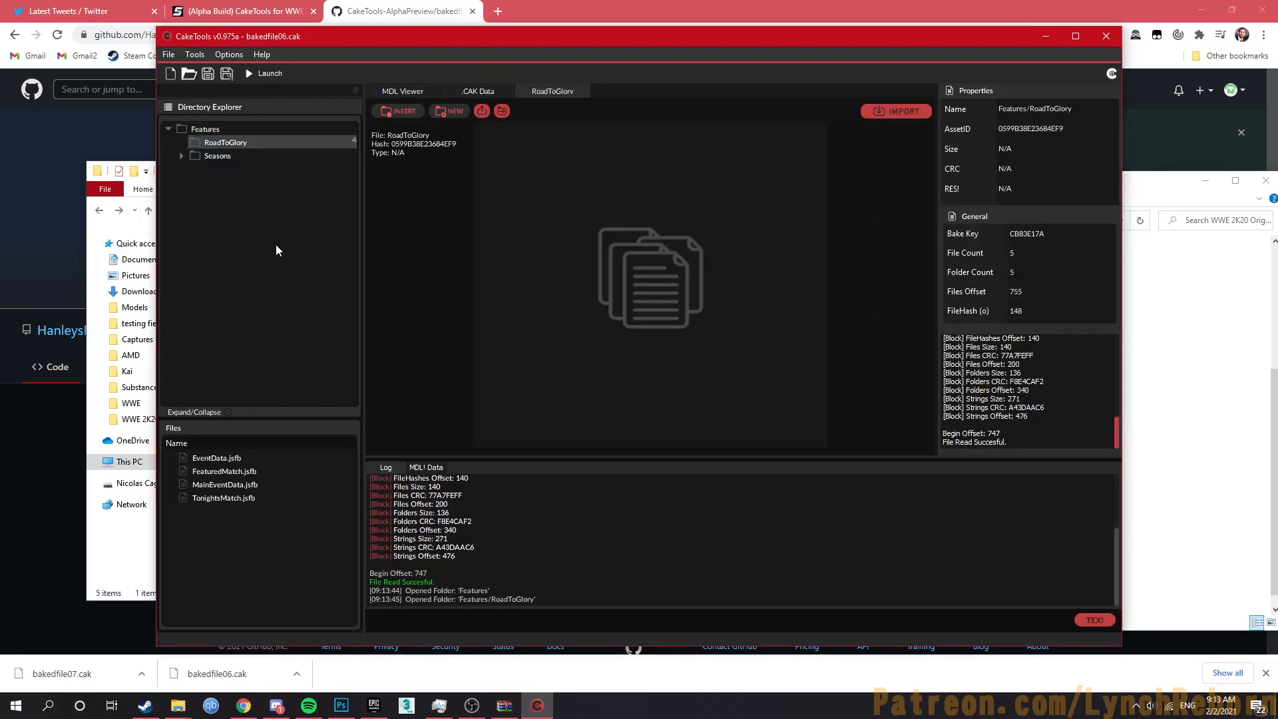
{"action": "left_click", "coordinate": [203, 130]}
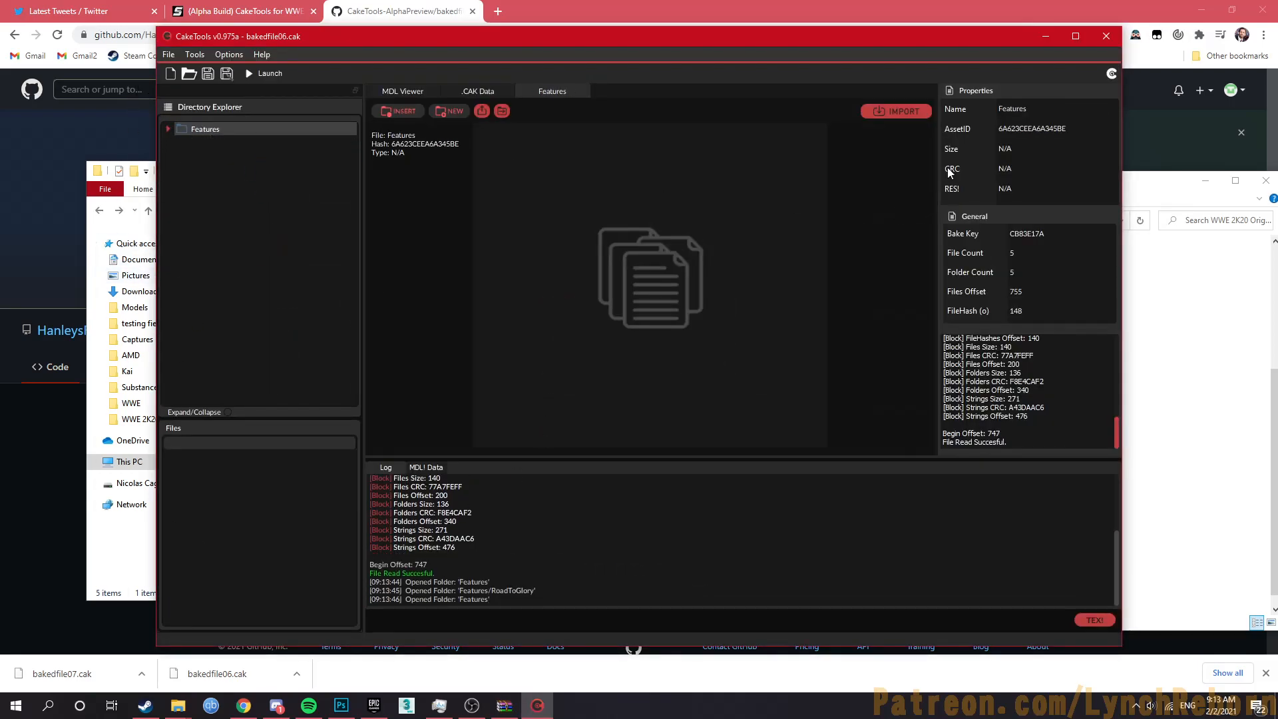
Step: Add a new root folder named Characters to bakedfile06.cak
{"action": "left_click", "coordinate": [195, 56]}
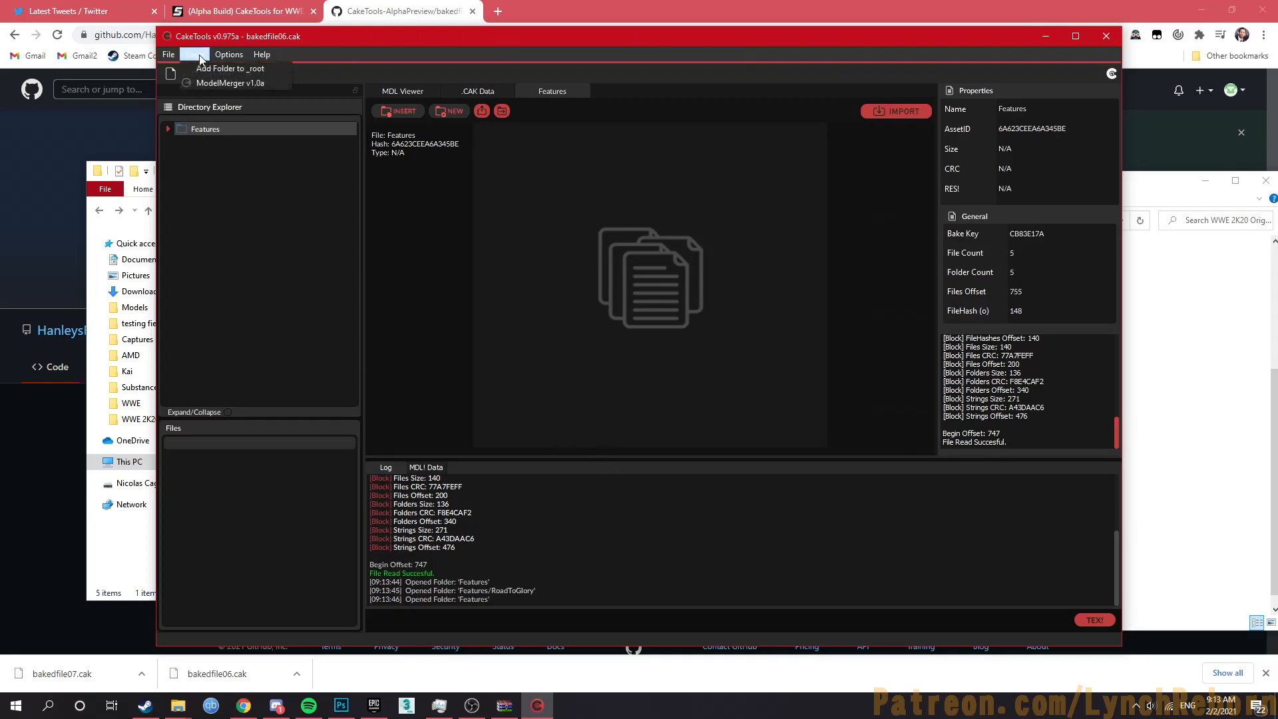
{"action": "left_click", "coordinate": [210, 70]}
{"action": "type", "text": "Characters"}
{"action": "key", "text": "Return"}
{"action": "key", "text": "Return"}
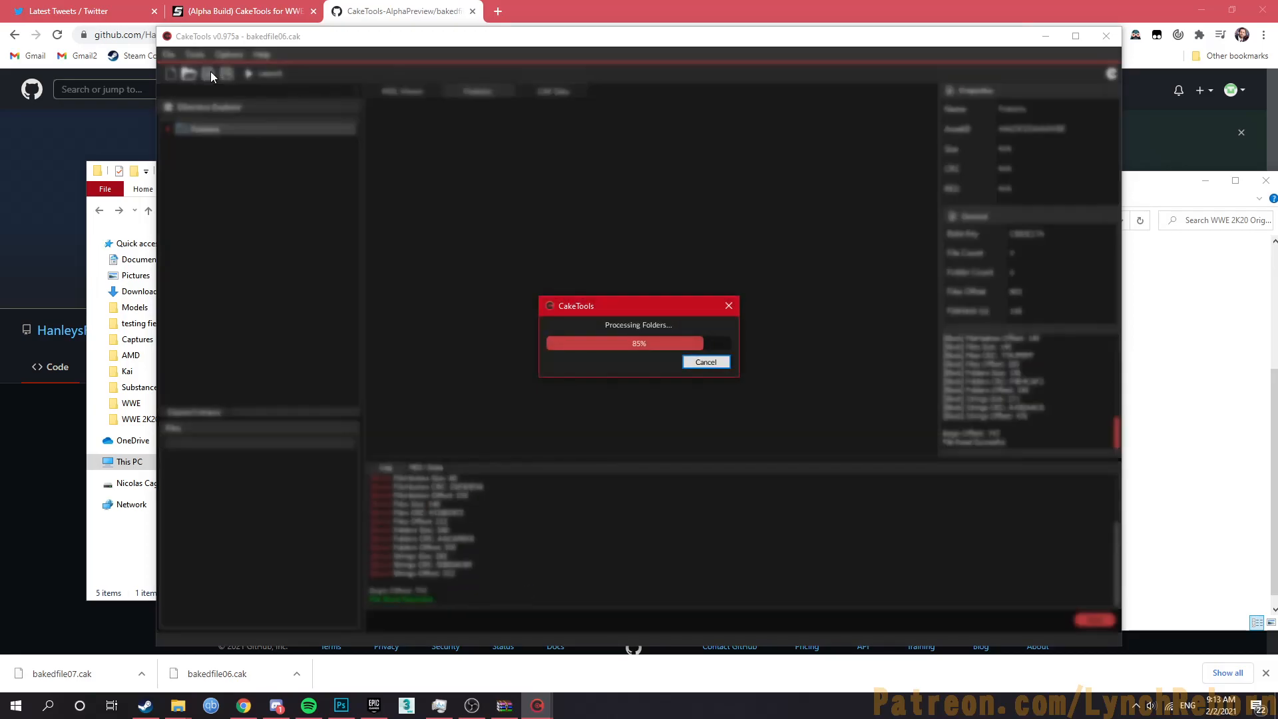
Step: Place CakeTools and the Kai mod folder side by side, open the mod's Characters folder and copy the 804_Dakota_Kai_2019 folder name
{"action": "left_click_drag", "start_coordinate": [480, 37], "coordinate": [644, 46]}
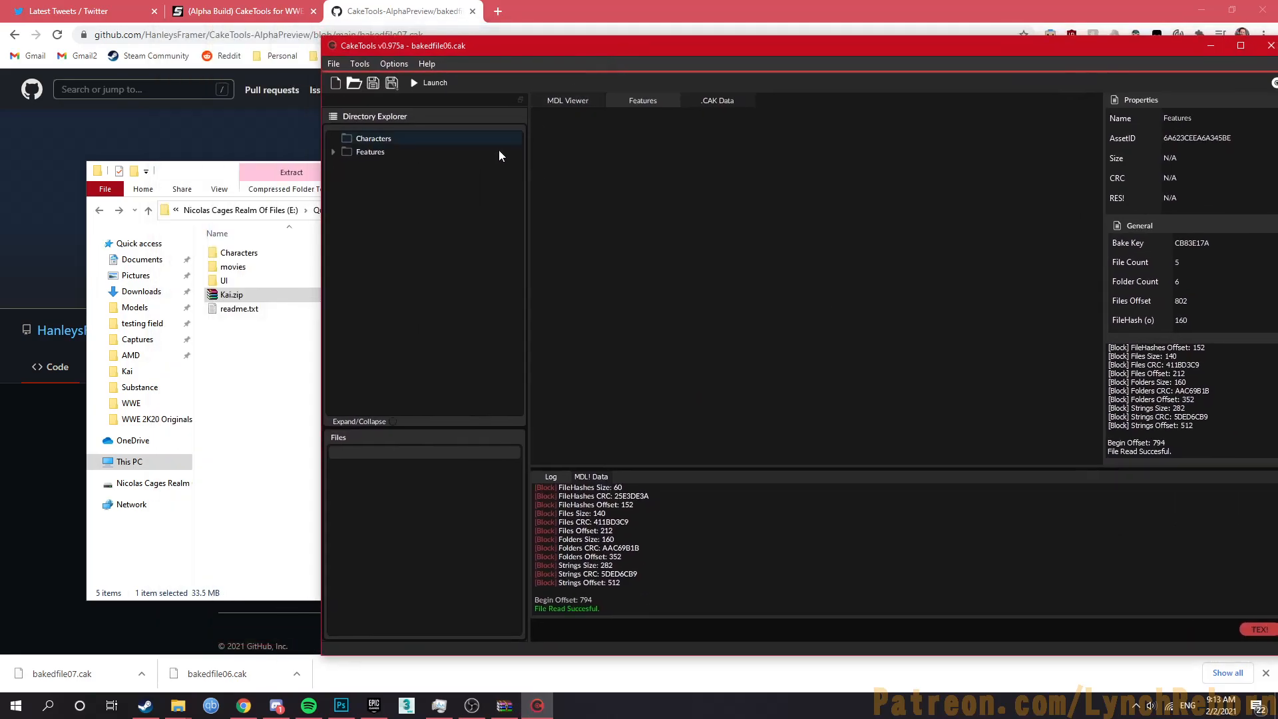
{"action": "left_click_drag", "start_coordinate": [244, 172], "coordinate": [189, 172]}
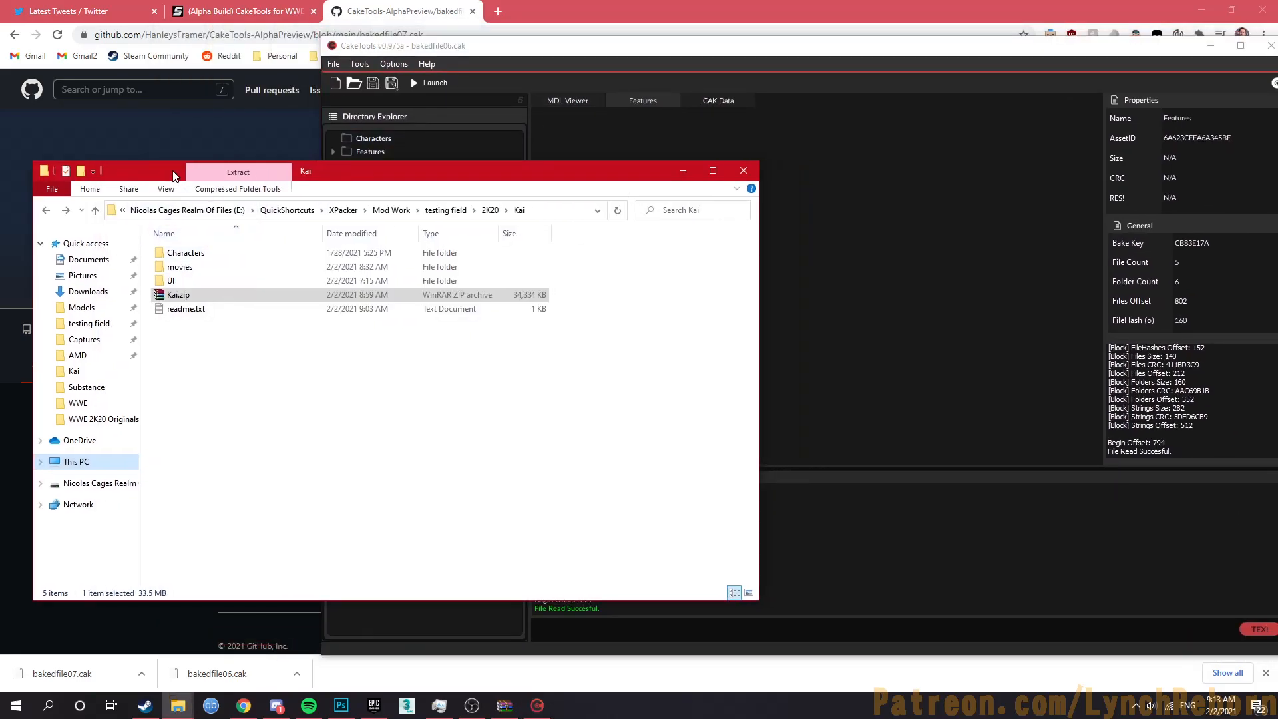
{"action": "double_click", "coordinate": [228, 257]}
{"action": "right_click", "coordinate": [228, 260]}
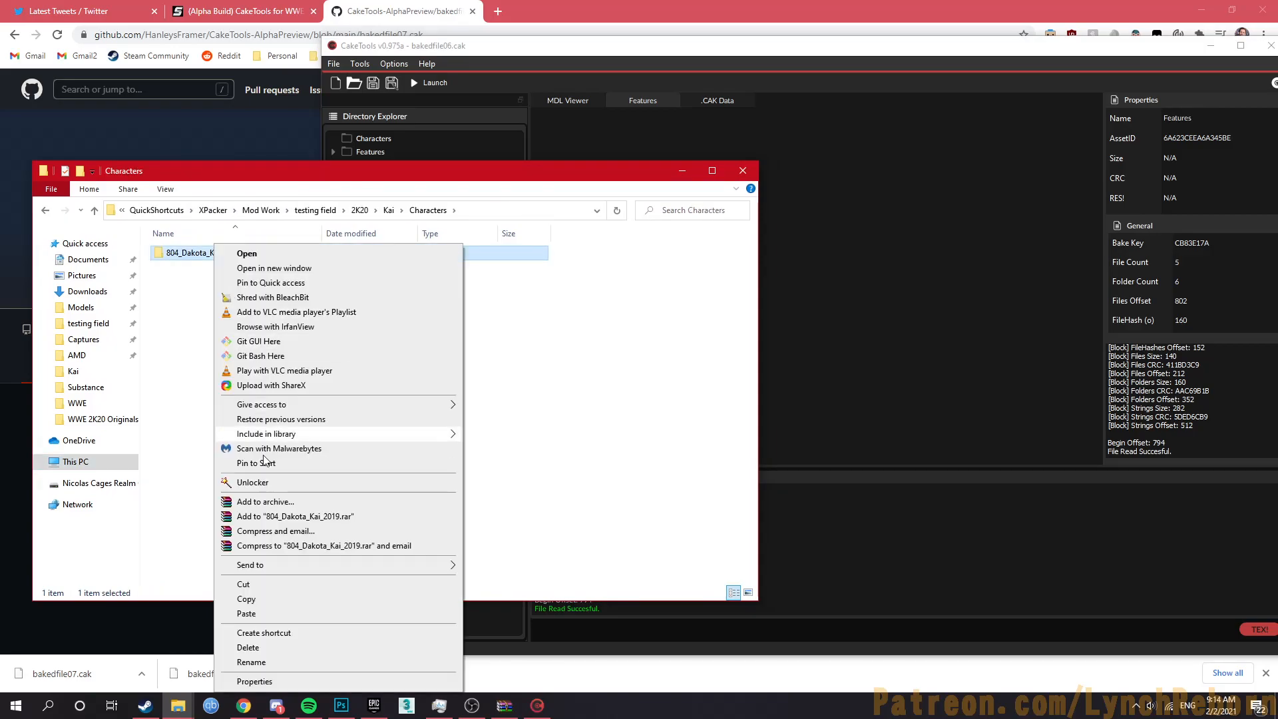
{"action": "left_click", "coordinate": [267, 662]}
{"action": "key", "text": "ctrl+c"}
{"action": "left_click", "coordinate": [317, 447]}
Step: Add a subfolder named 804_Dakota_Kai_2019 under Characters in bakedfile06.cak
{"action": "left_click", "coordinate": [391, 135]}
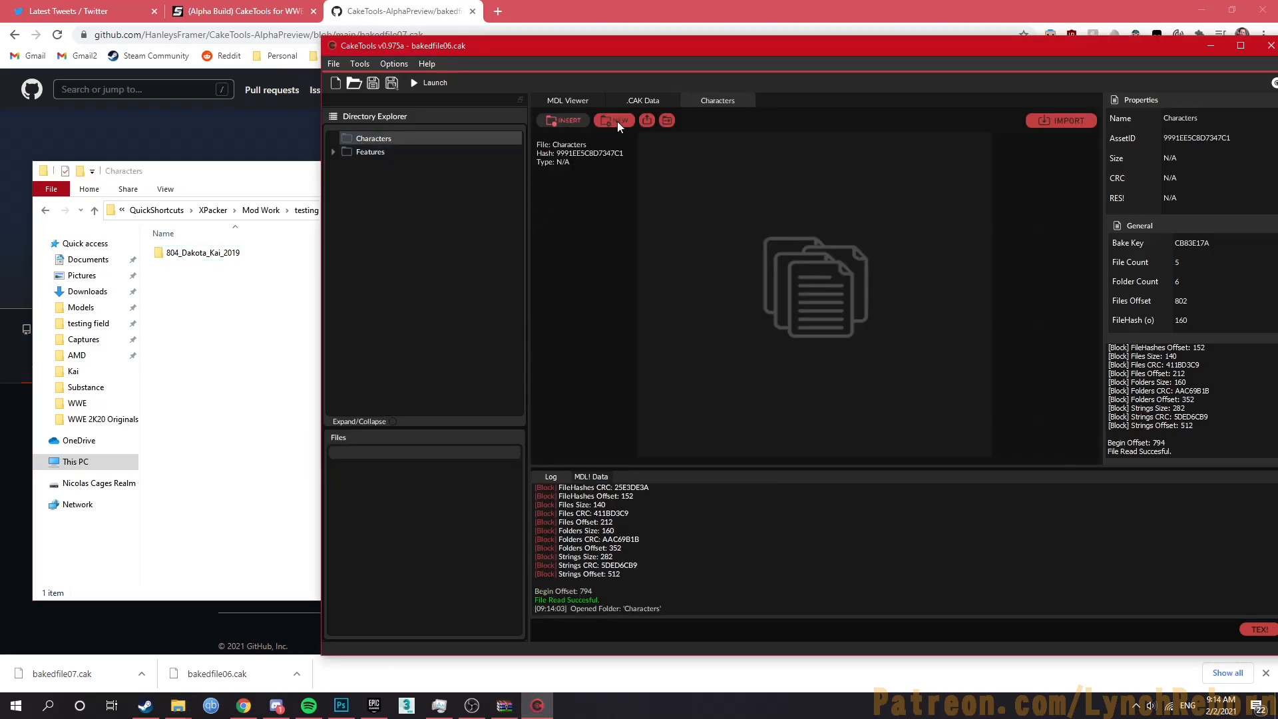
{"action": "left_click", "coordinate": [616, 121]}
{"action": "key", "text": "ctrl+v"}
{"action": "left_click", "coordinate": [620, 364]}
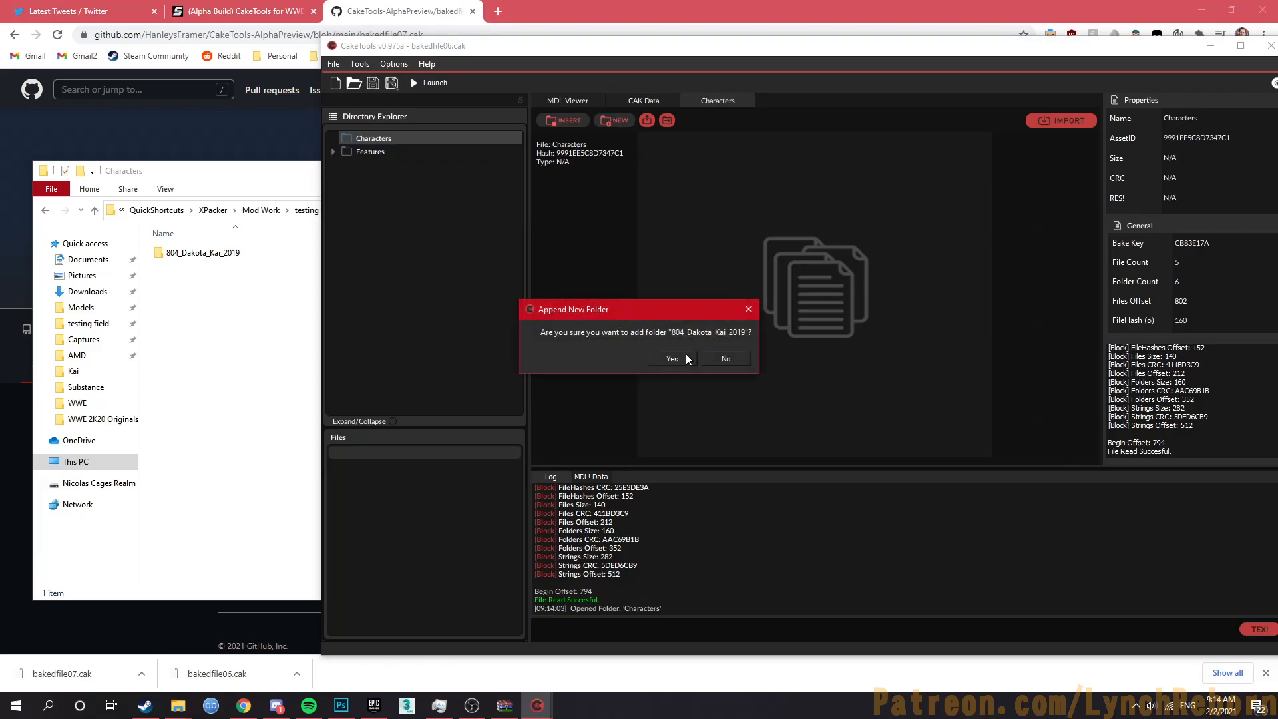
{"action": "left_click", "coordinate": [672, 359]}
Step: Select the new 804_Dakota_Kai_2019 folder in the bakedfile and open the matching folder in the Kai mod
{"action": "double_click", "coordinate": [396, 138]}
{"action": "left_click", "coordinate": [398, 150]}
{"action": "left_click", "coordinate": [614, 122]}
{"action": "left_click", "coordinate": [278, 306]}
{"action": "double_click", "coordinate": [255, 257]}
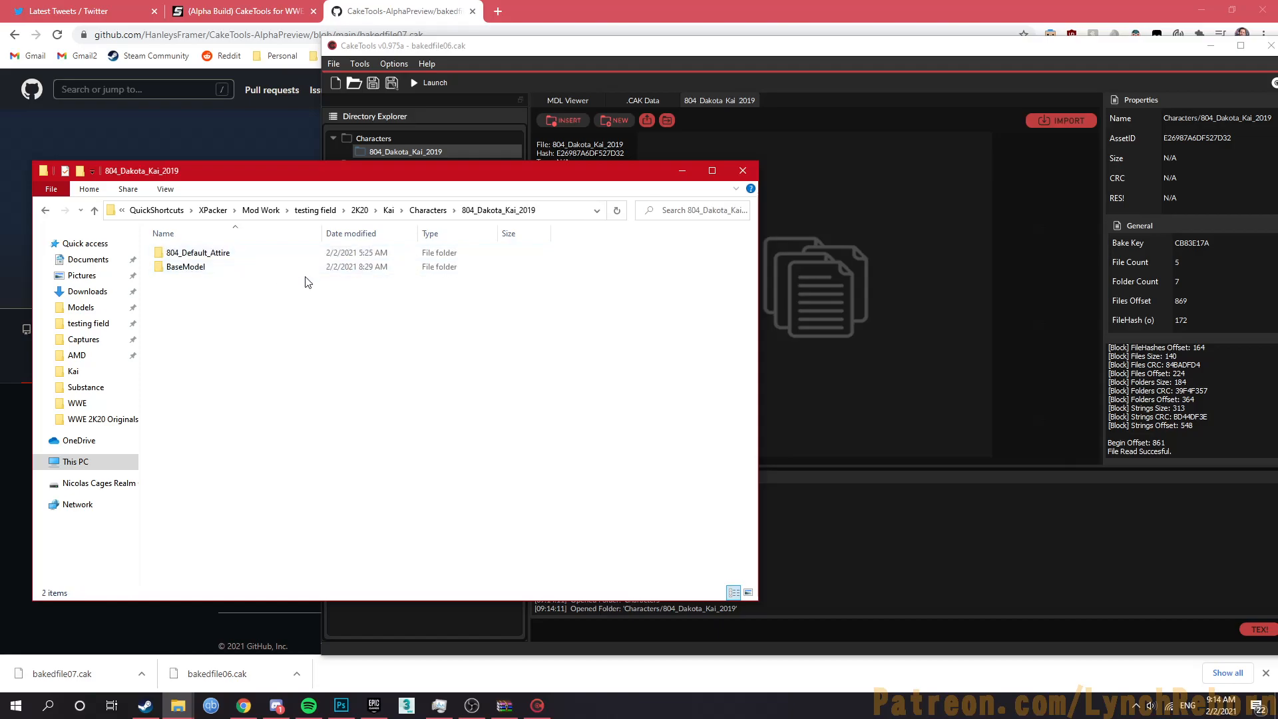
Step: Check the path of the mod's 804_Dakota_Kai_2019 folder and open its BaseModel subfolder
{"action": "left_click", "coordinate": [553, 211]}
{"action": "left_click", "coordinate": [490, 211]}
{"action": "left_click_drag", "start_coordinate": [490, 211], "coordinate": [383, 213]}
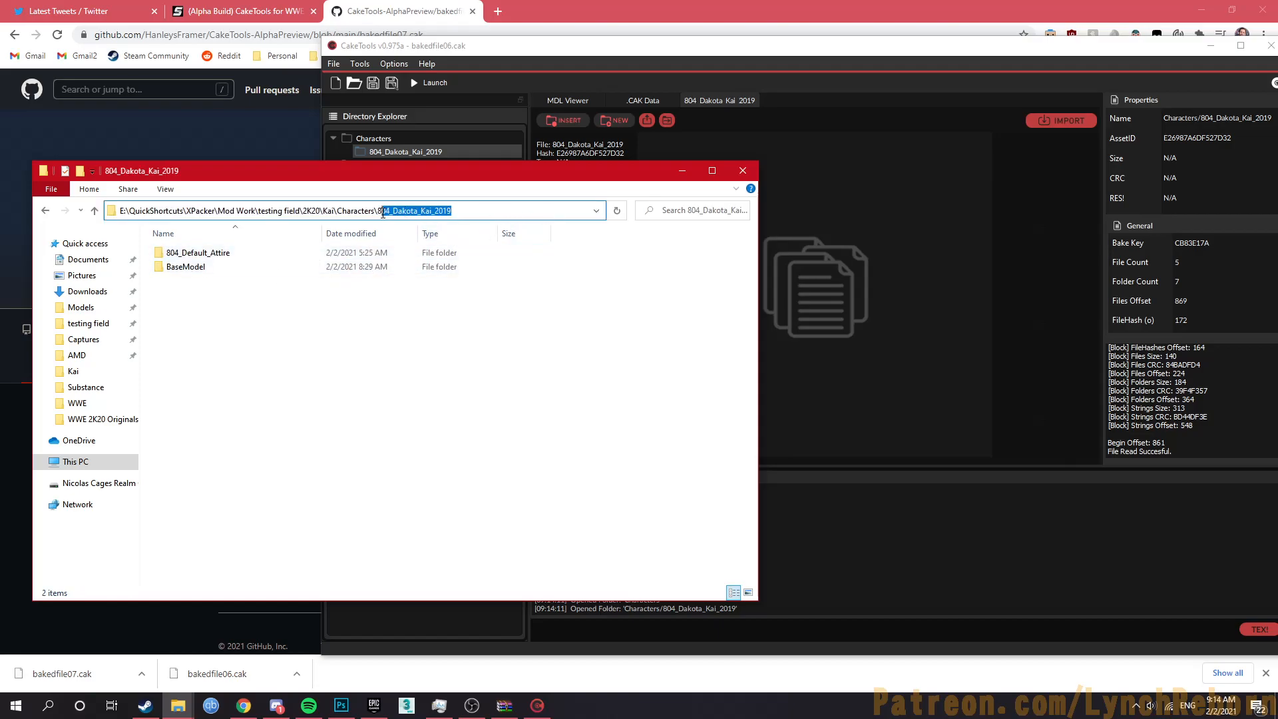
{"action": "left_click", "coordinate": [194, 271]}
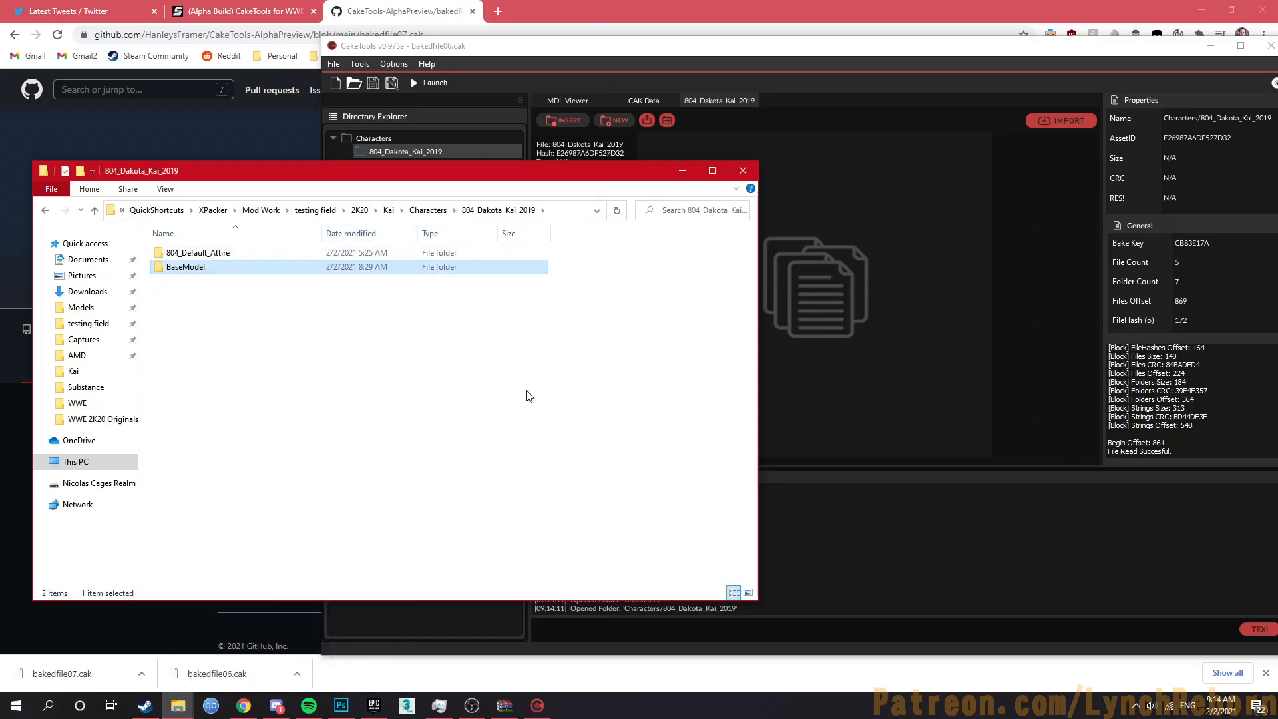
{"action": "left_click", "coordinate": [528, 394]}
{"action": "left_click", "coordinate": [197, 270]}
{"action": "left_click", "coordinate": [198, 272]}
{"action": "left_click", "coordinate": [223, 290]}
{"action": "double_click", "coordinate": [214, 270]}
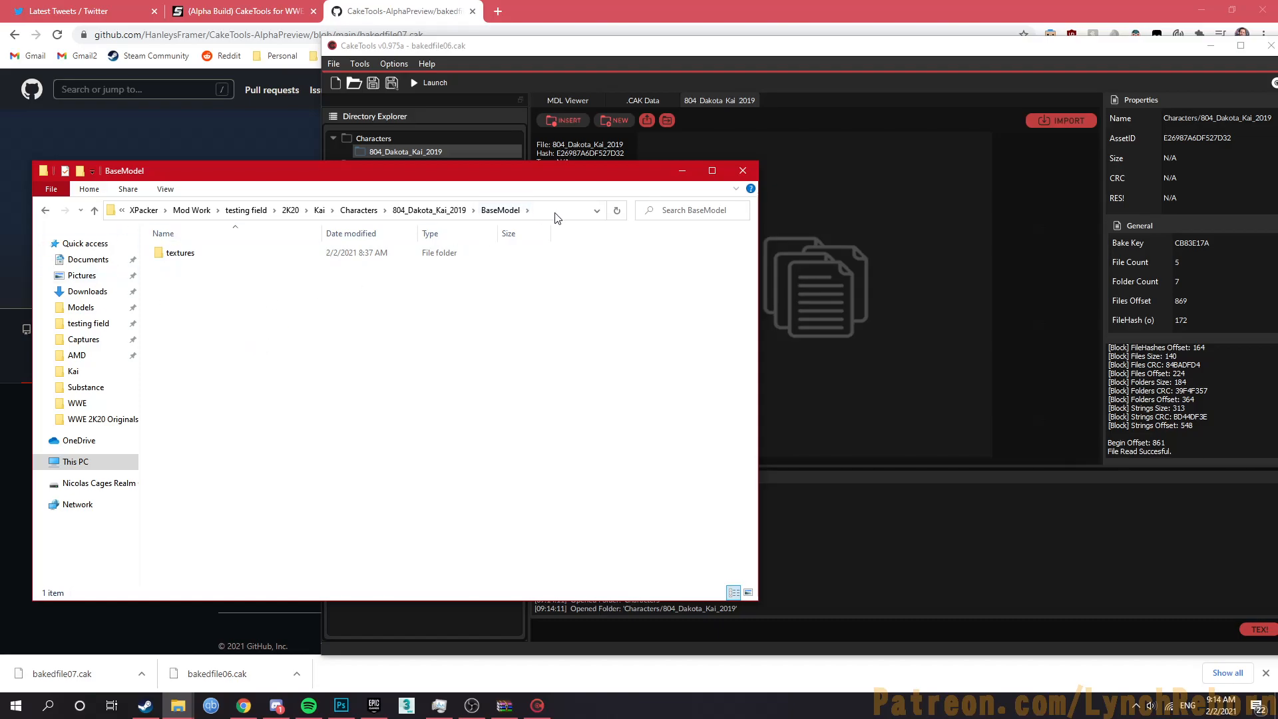
Step: Add a subfolder named BaseModel under 804_Dakota_Kai_2019 in bakedfile06.cak
{"action": "left_click", "coordinate": [620, 122]}
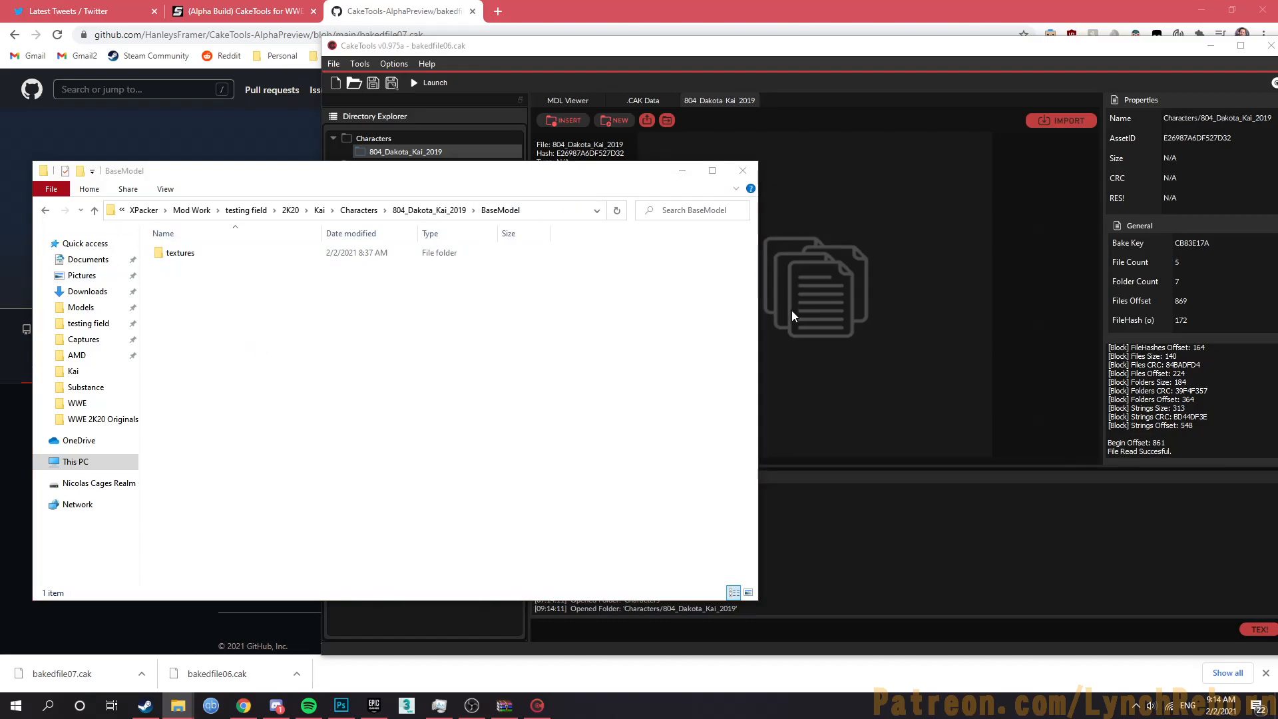
{"action": "type", "text": "BaseM"}
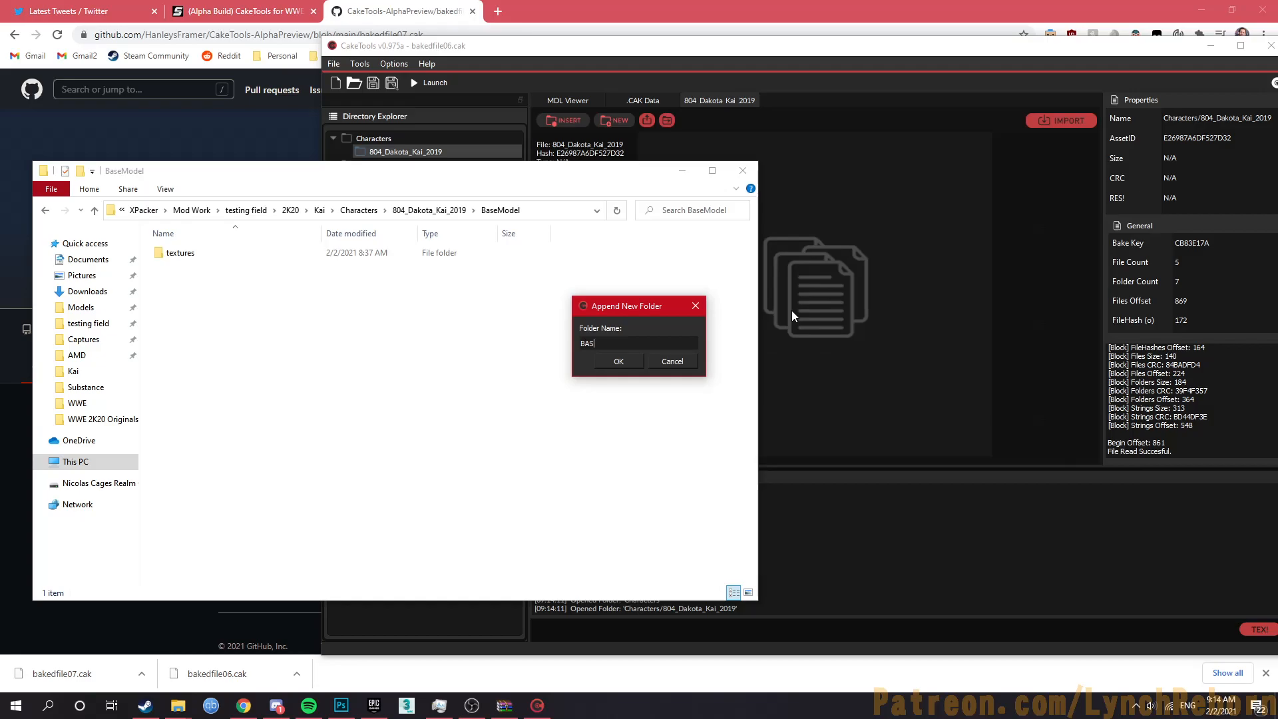
{"action": "type", "text": "odel"}
{"action": "key", "text": "Return"}
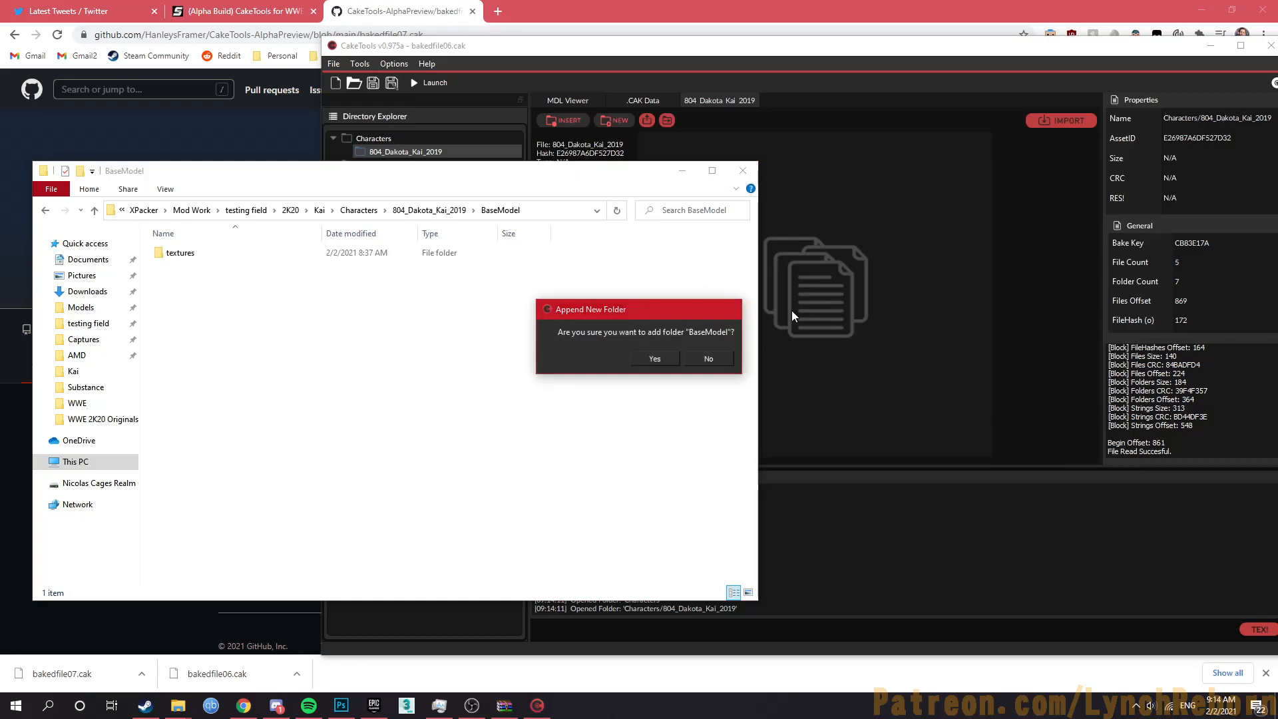
{"action": "key", "text": "Return"}
Step: Expand the whole directory tree and add a subfolder named textures under BaseModel
{"action": "left_click", "coordinate": [454, 149]}
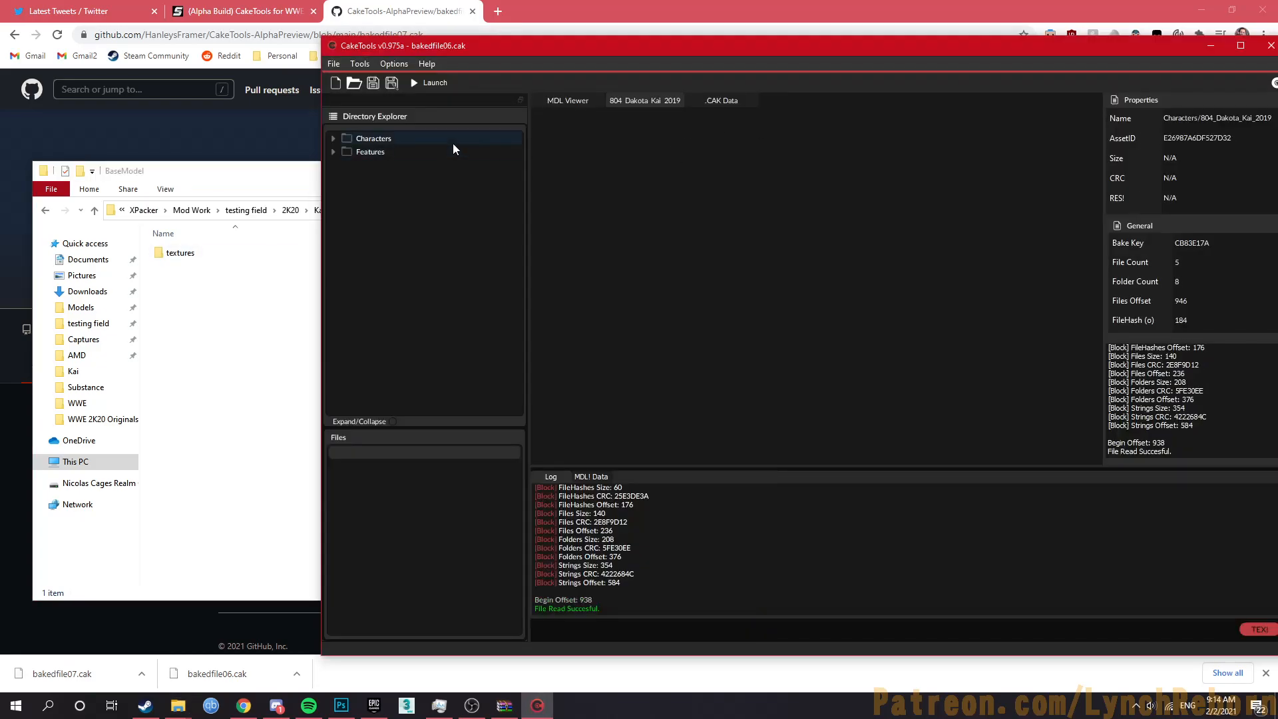
{"action": "left_click", "coordinate": [393, 421]}
{"action": "left_click", "coordinate": [428, 165]}
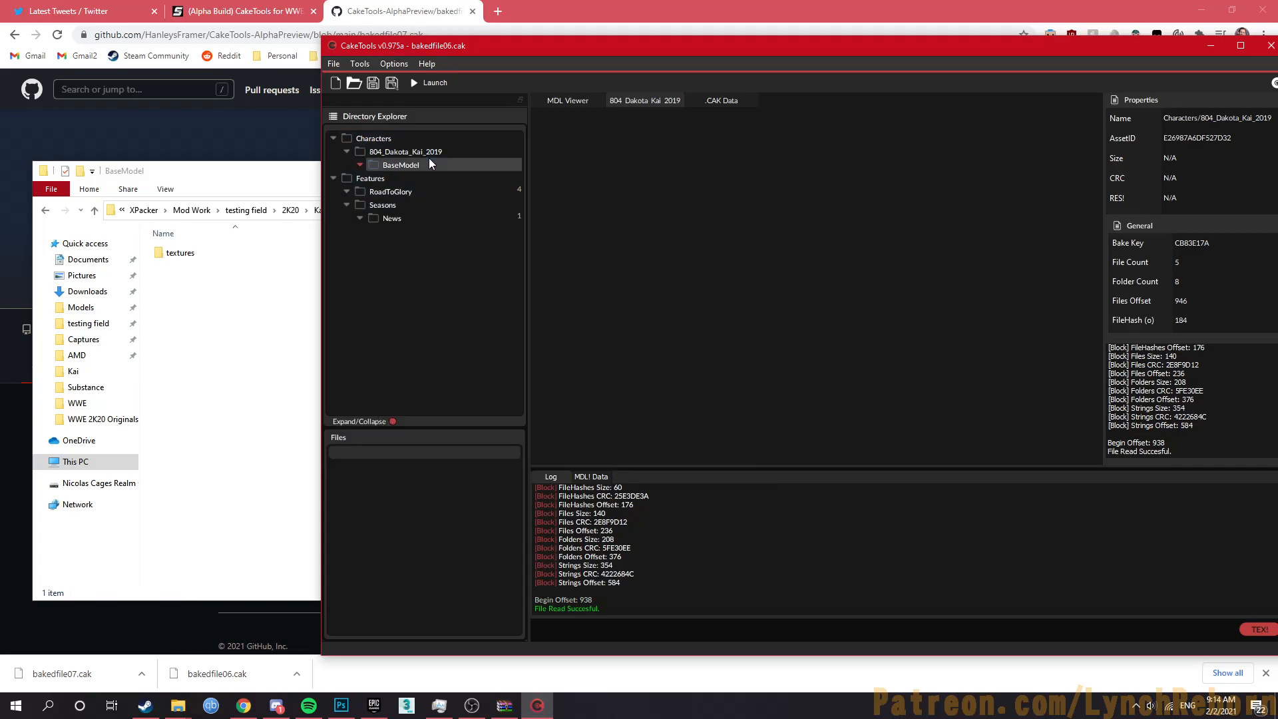
{"action": "left_click", "coordinate": [626, 124]}
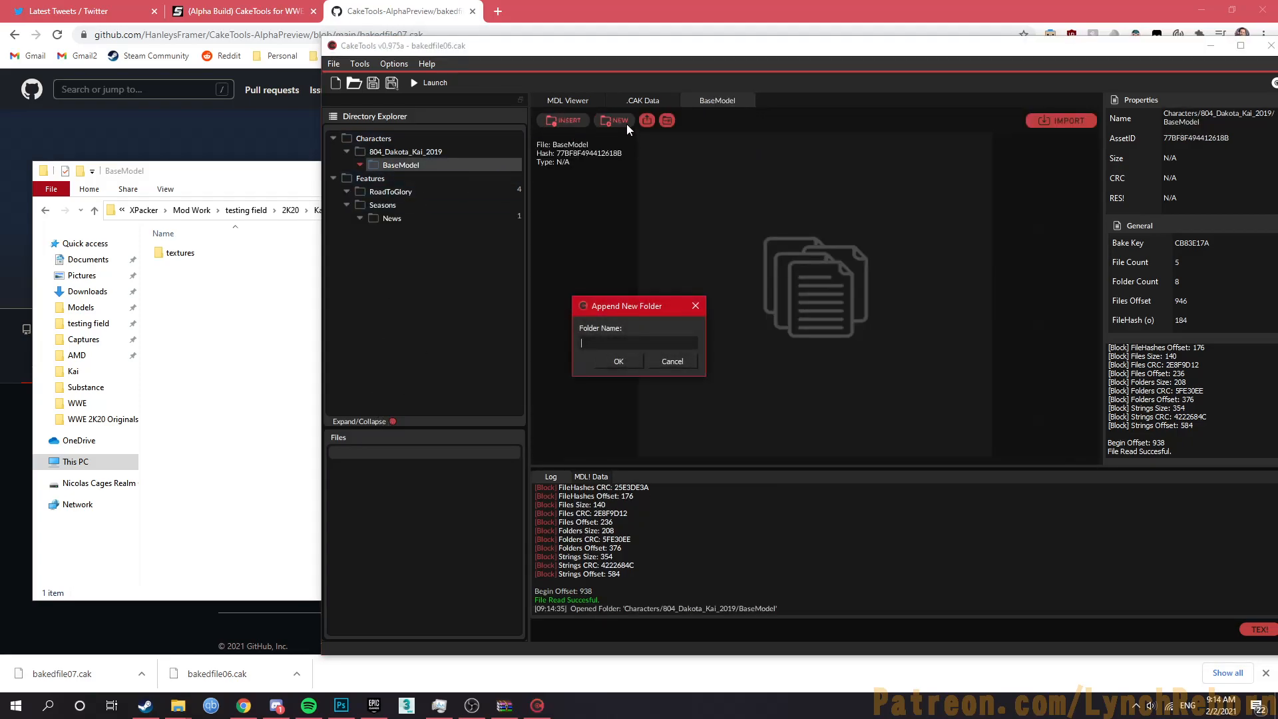
{"action": "type", "text": "textures"}
{"action": "key", "text": "Return"}
{"action": "key", "text": "Return"}
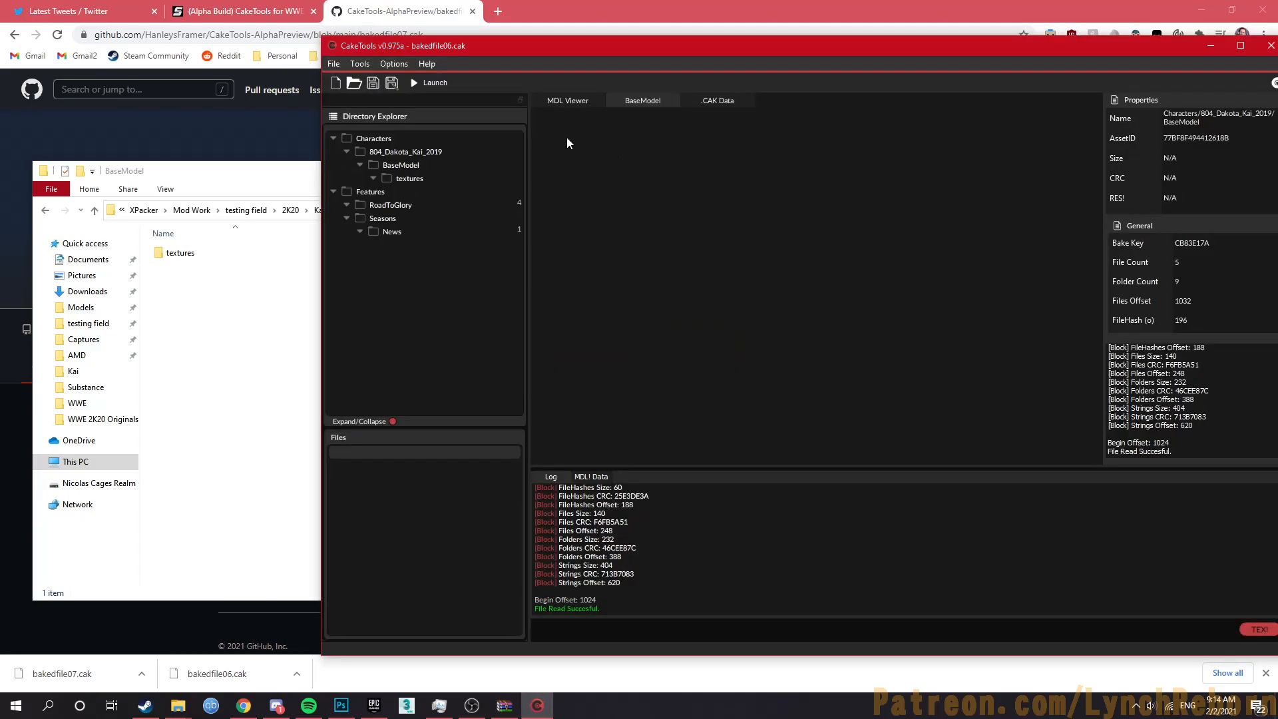
Step: Select the textures folder under BaseModel, then toggle the DDS mode to Renders and back to Characters
{"action": "left_click", "coordinate": [409, 177]}
{"action": "left_click", "coordinate": [403, 65]}
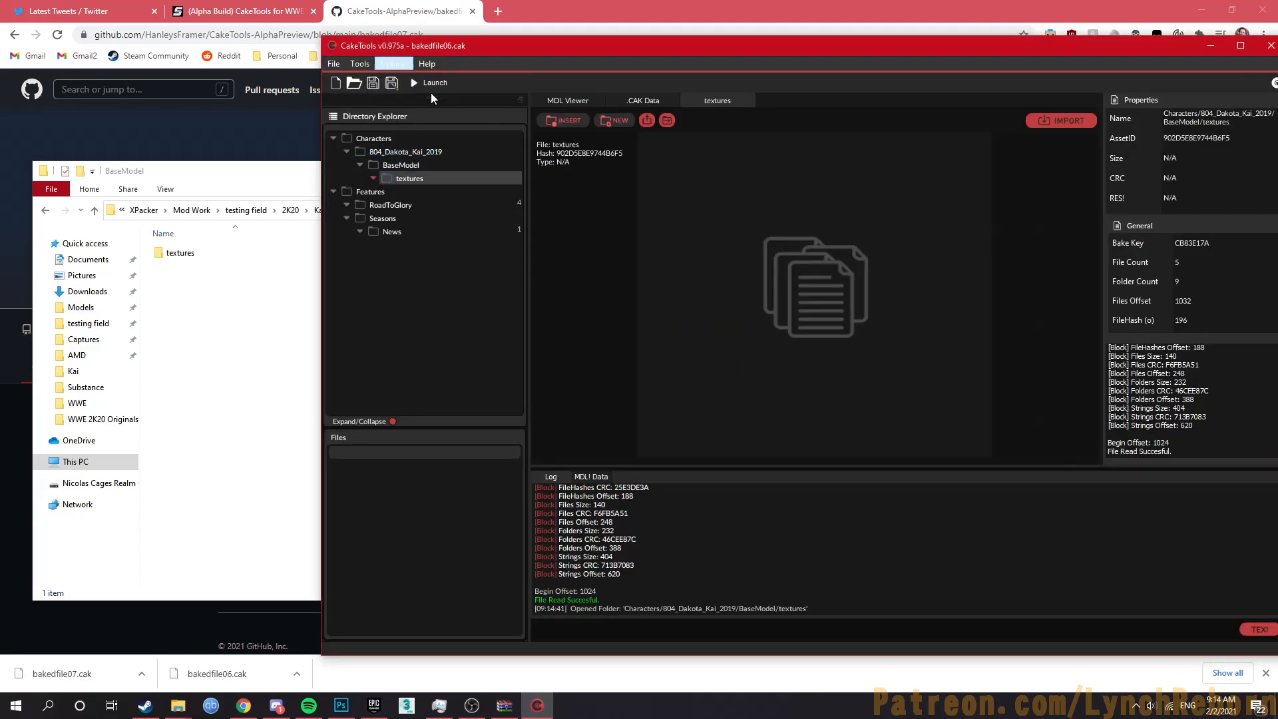
{"action": "left_click", "coordinate": [430, 94]}
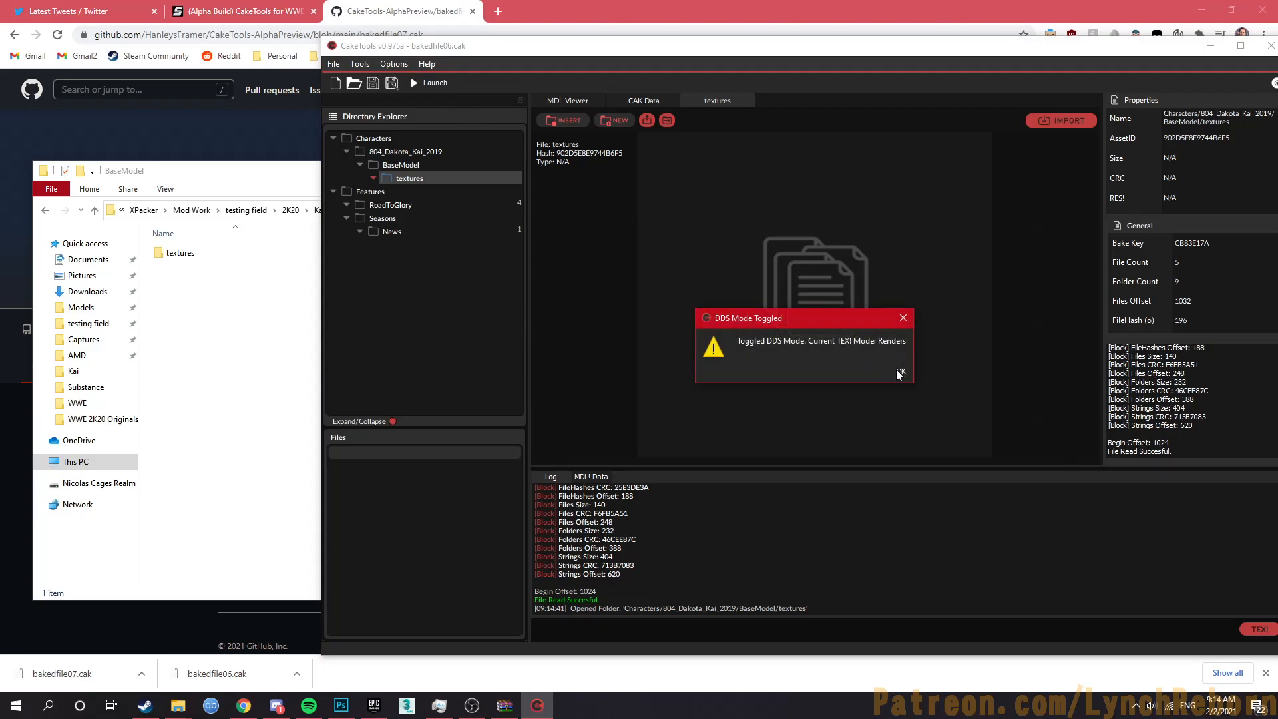
{"action": "left_click", "coordinate": [899, 371]}
{"action": "left_click", "coordinate": [394, 64]}
{"action": "left_click", "coordinate": [423, 95]}
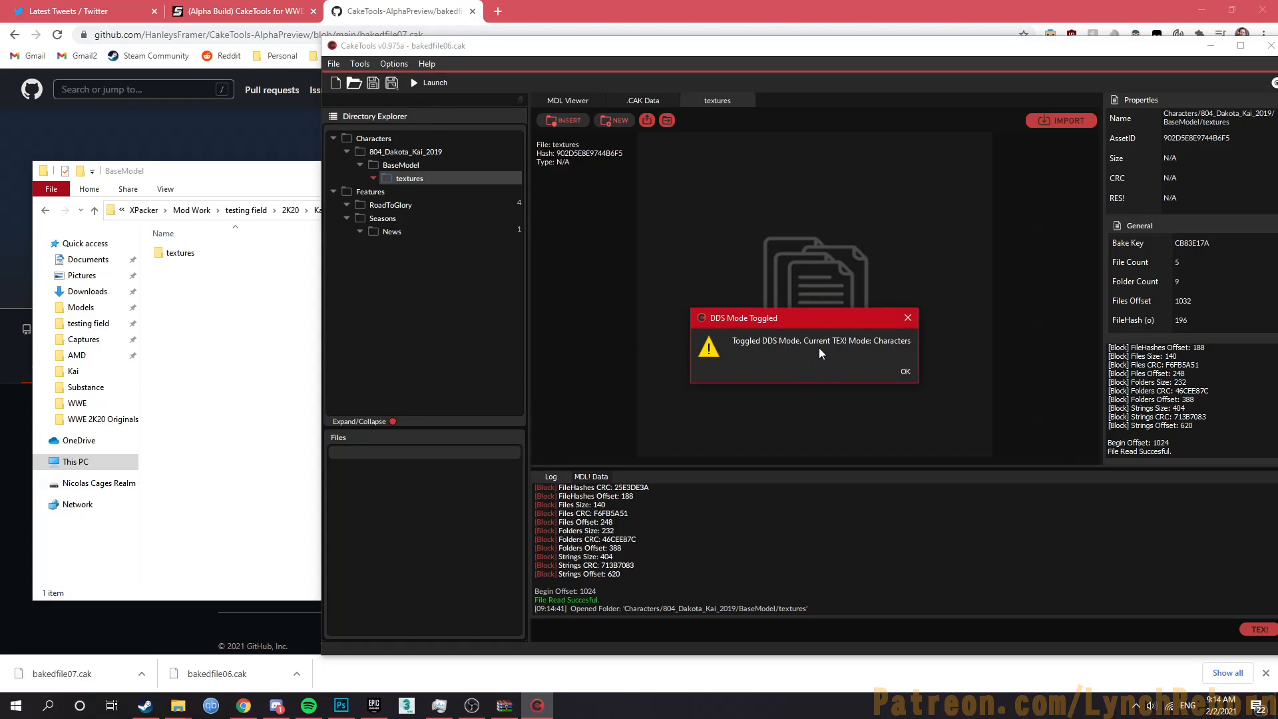
{"action": "left_click", "coordinate": [906, 373]}
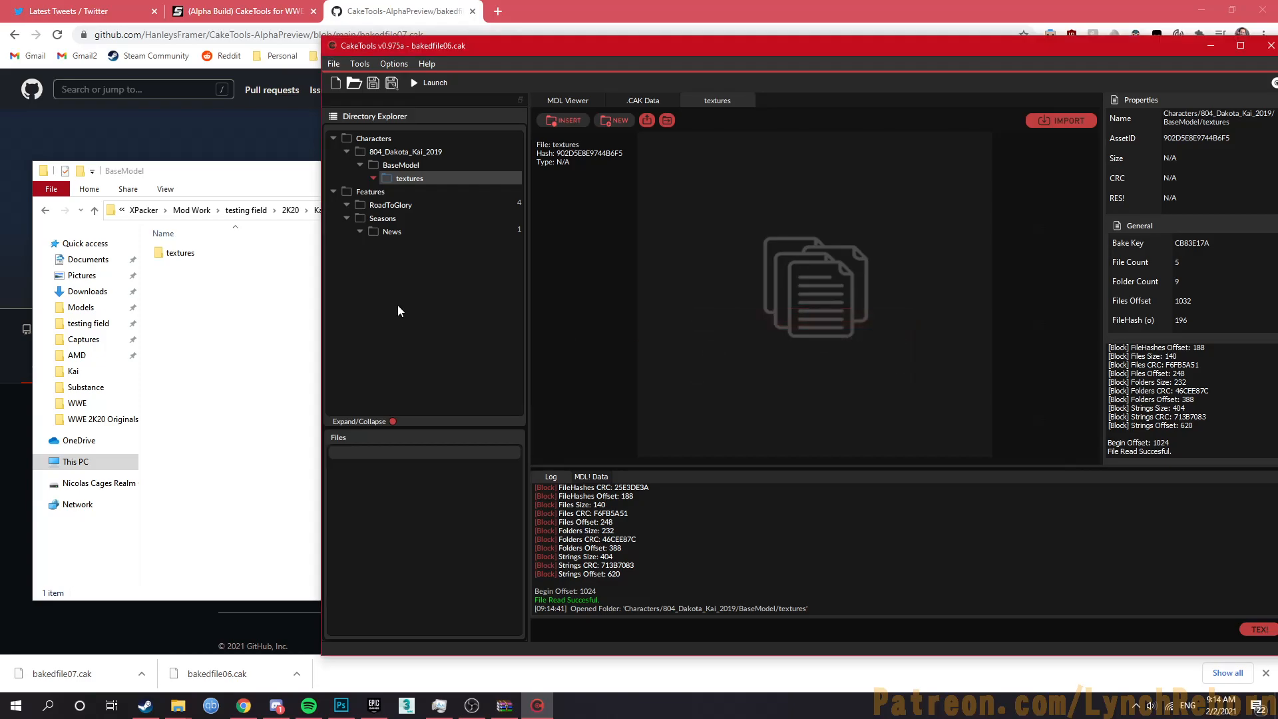
Step: Import all DDS files from the mod's BaseModel textures folder into the matching bakedfile folder and list its contents
{"action": "double_click", "coordinate": [180, 253]}
{"action": "left_click", "coordinate": [194, 253]}
{"action": "key", "text": "ctrl+a"}
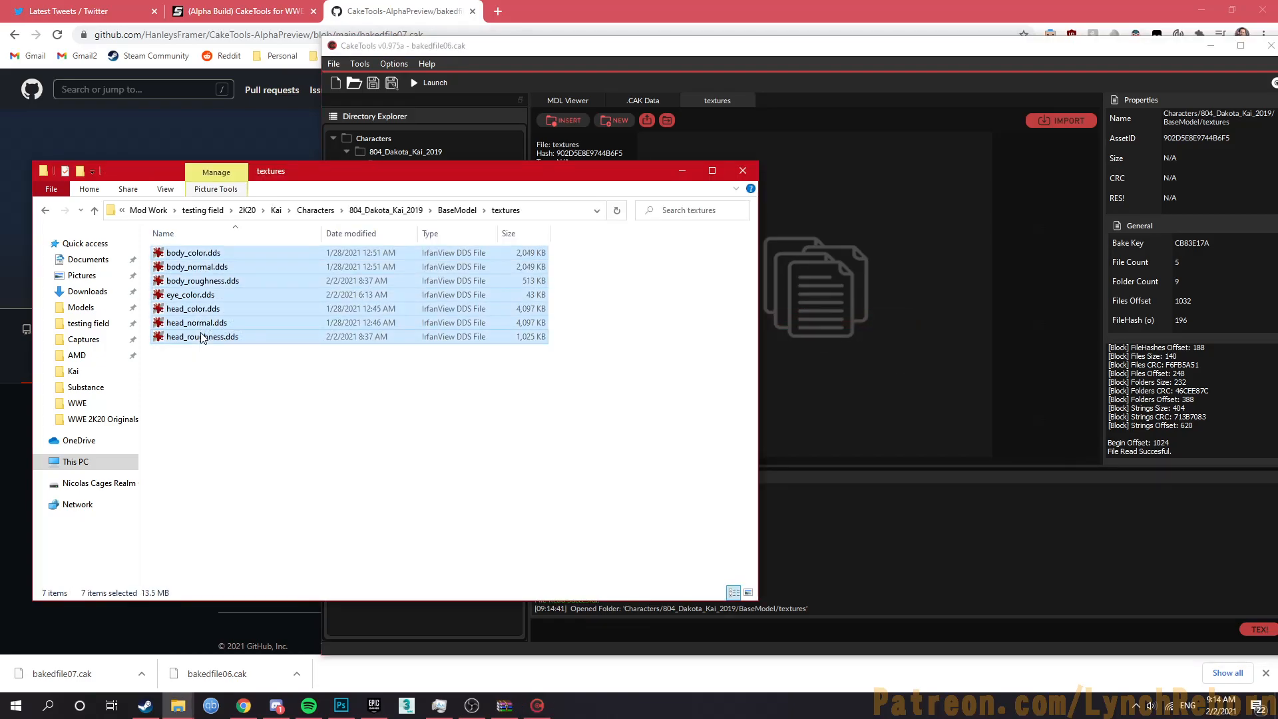
{"action": "left_click", "coordinate": [820, 268]}
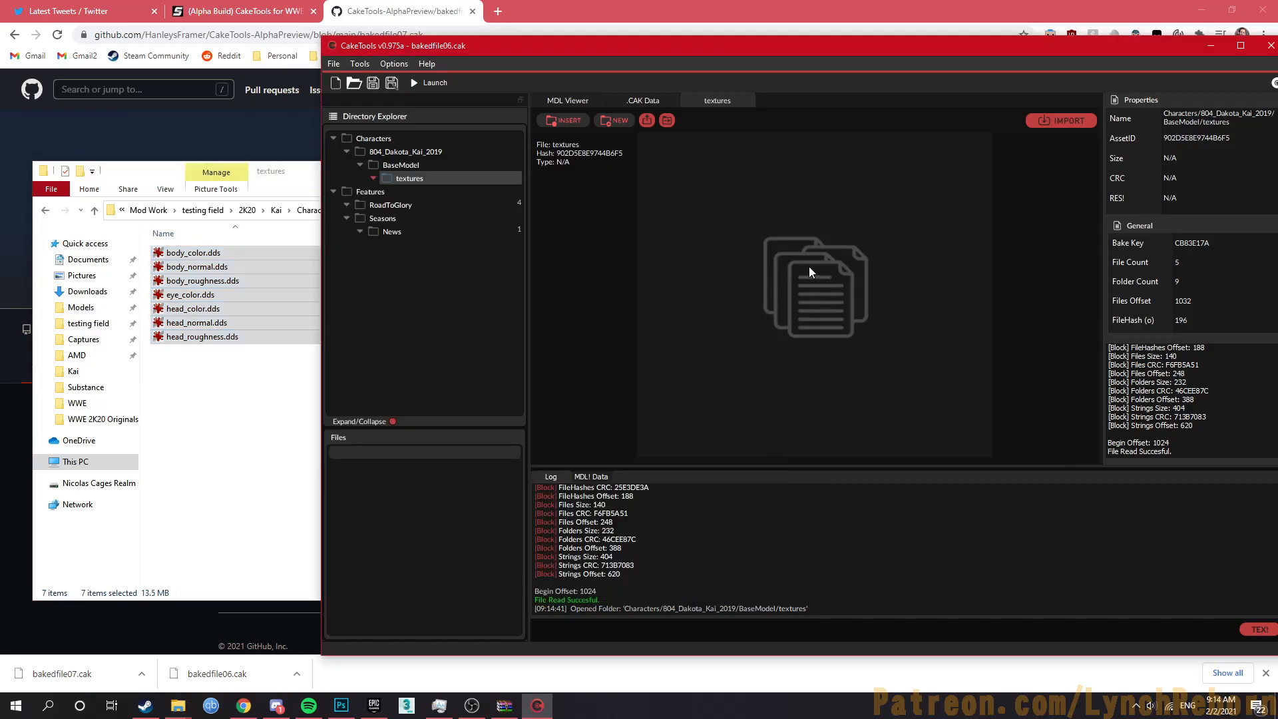
{"action": "left_click", "coordinate": [437, 181]}
{"action": "left_click_drag", "start_coordinate": [267, 309], "coordinate": [413, 459]}
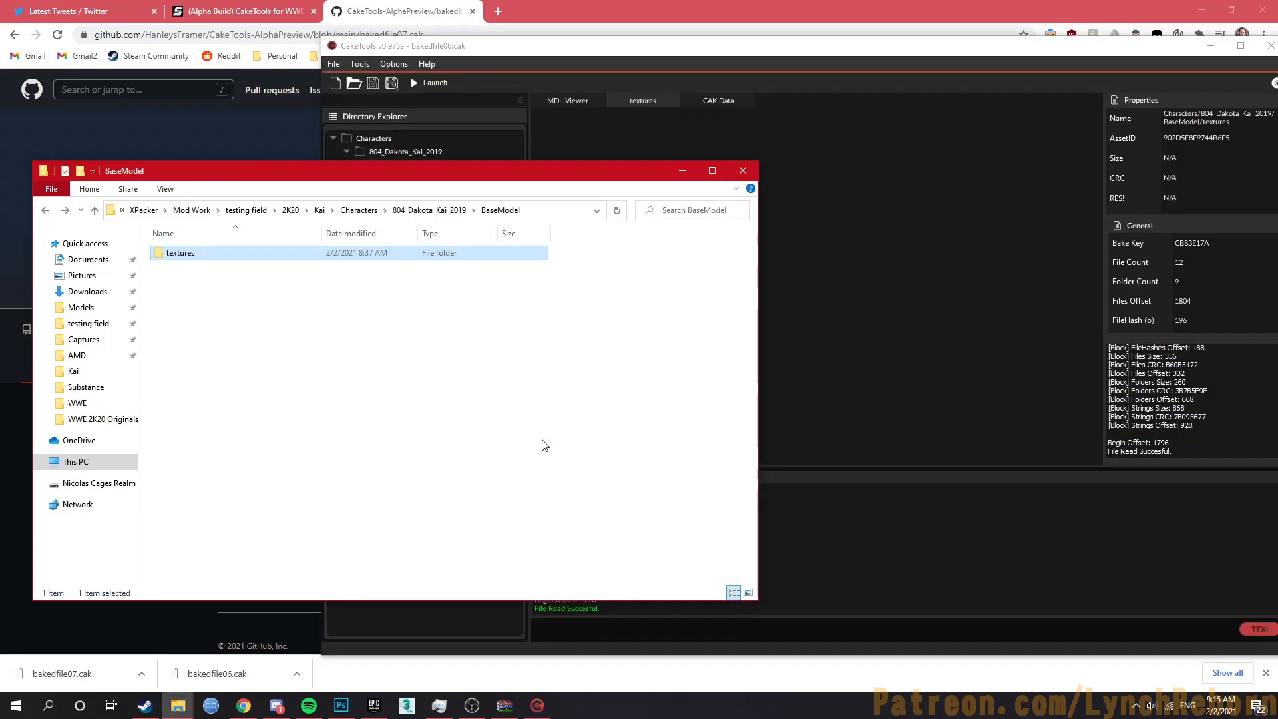
{"action": "left_click", "coordinate": [869, 385]}
{"action": "left_click", "coordinate": [409, 177]}
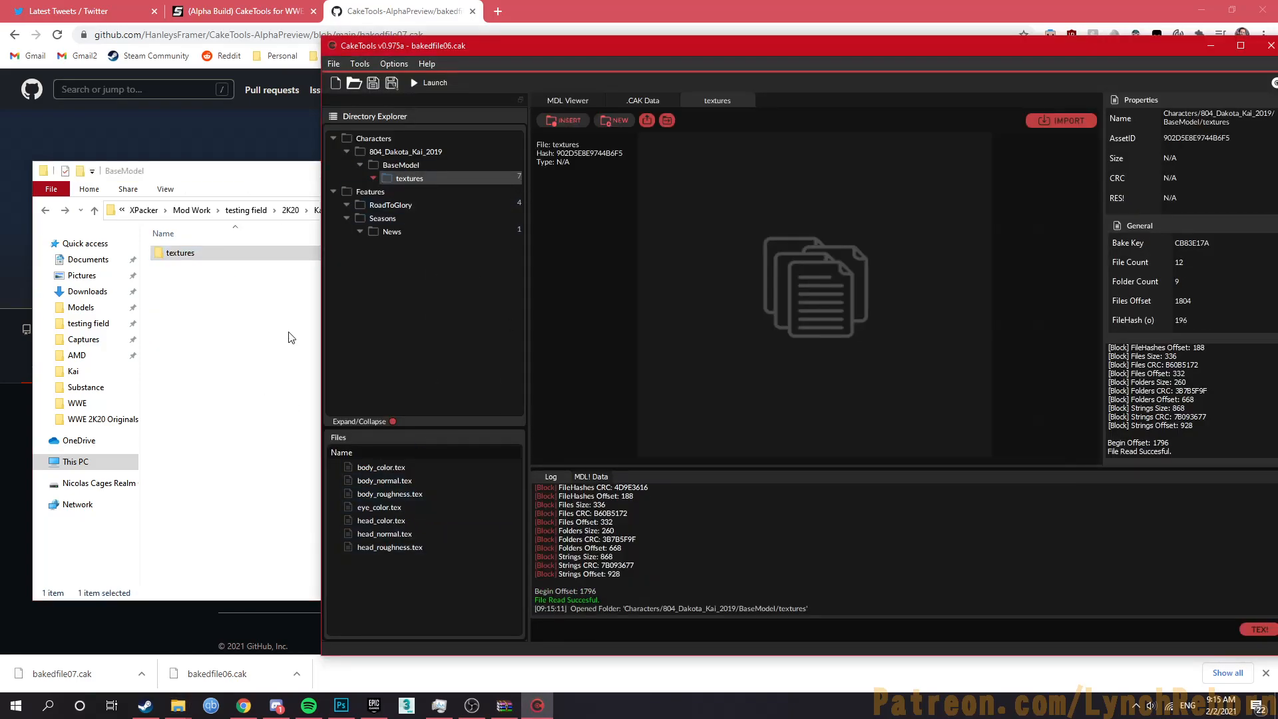
Step: Add a subfolder named 804_Default_Attire under 804_Dakota_Kai_2019, copying the name from the mod's folder path
{"action": "left_click", "coordinate": [433, 152]}
{"action": "left_click", "coordinate": [295, 281]}
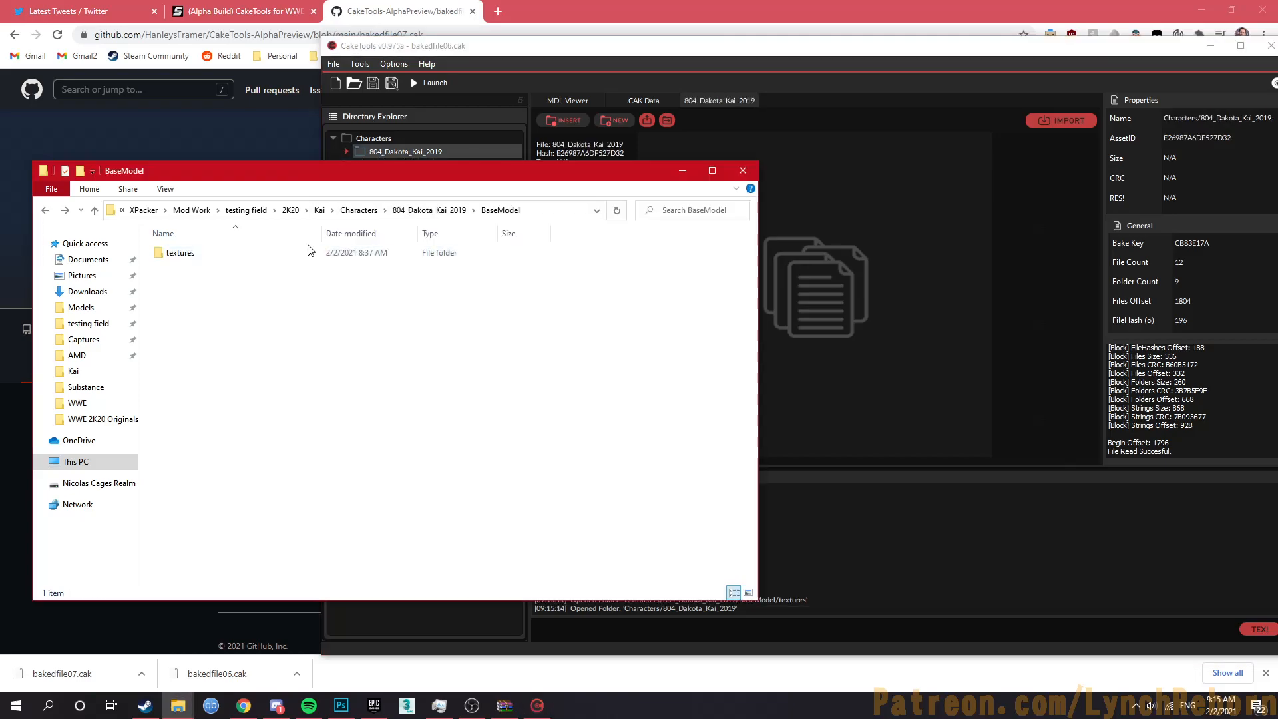
{"action": "left_click", "coordinate": [432, 209]}
{"action": "double_click", "coordinate": [241, 259]}
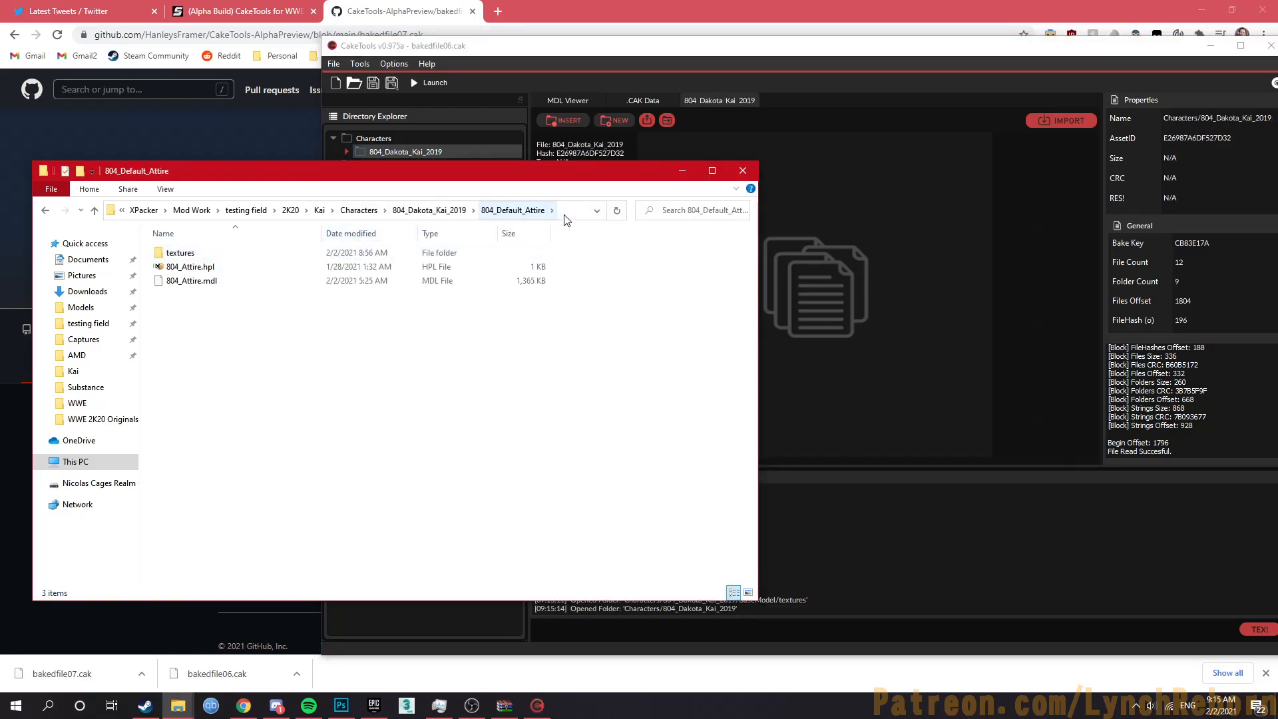
{"action": "left_click", "coordinate": [546, 211]}
{"action": "left_click_drag", "start_coordinate": [533, 212], "coordinate": [459, 211]}
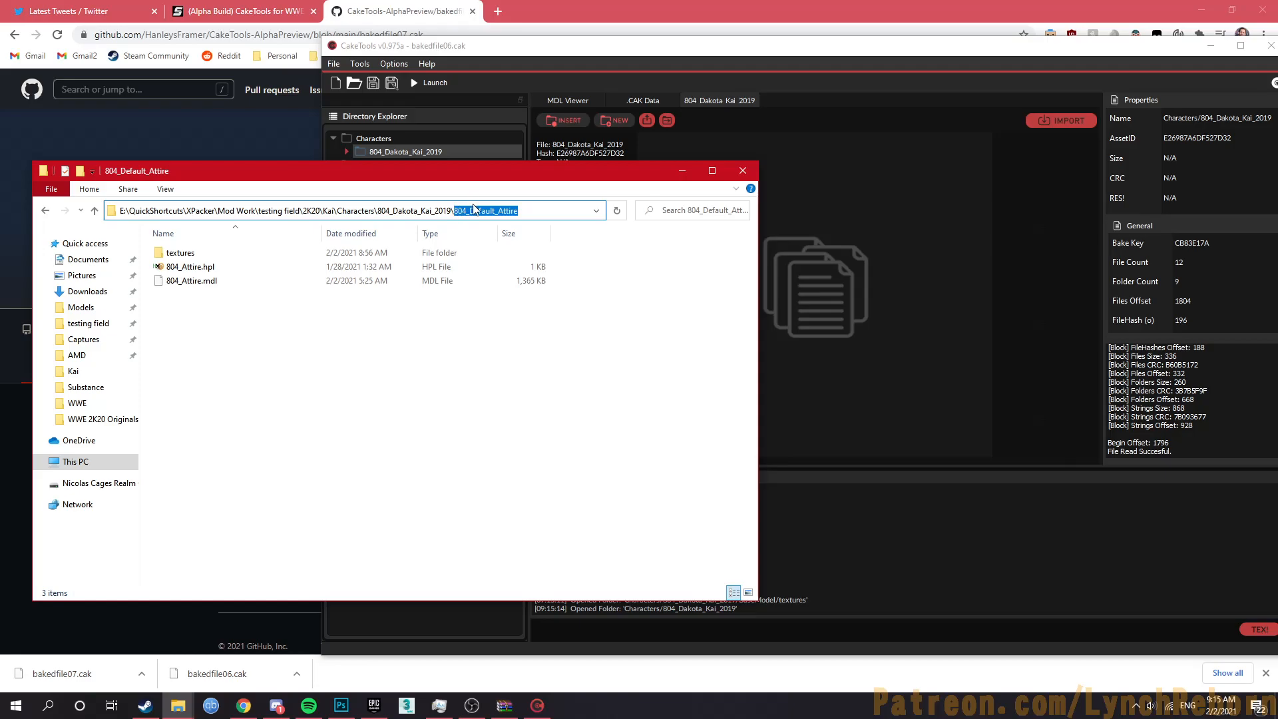
{"action": "left_click", "coordinate": [606, 121]}
{"action": "type", "text": "804_Default_Attire"}
{"action": "key", "text": "Return"}
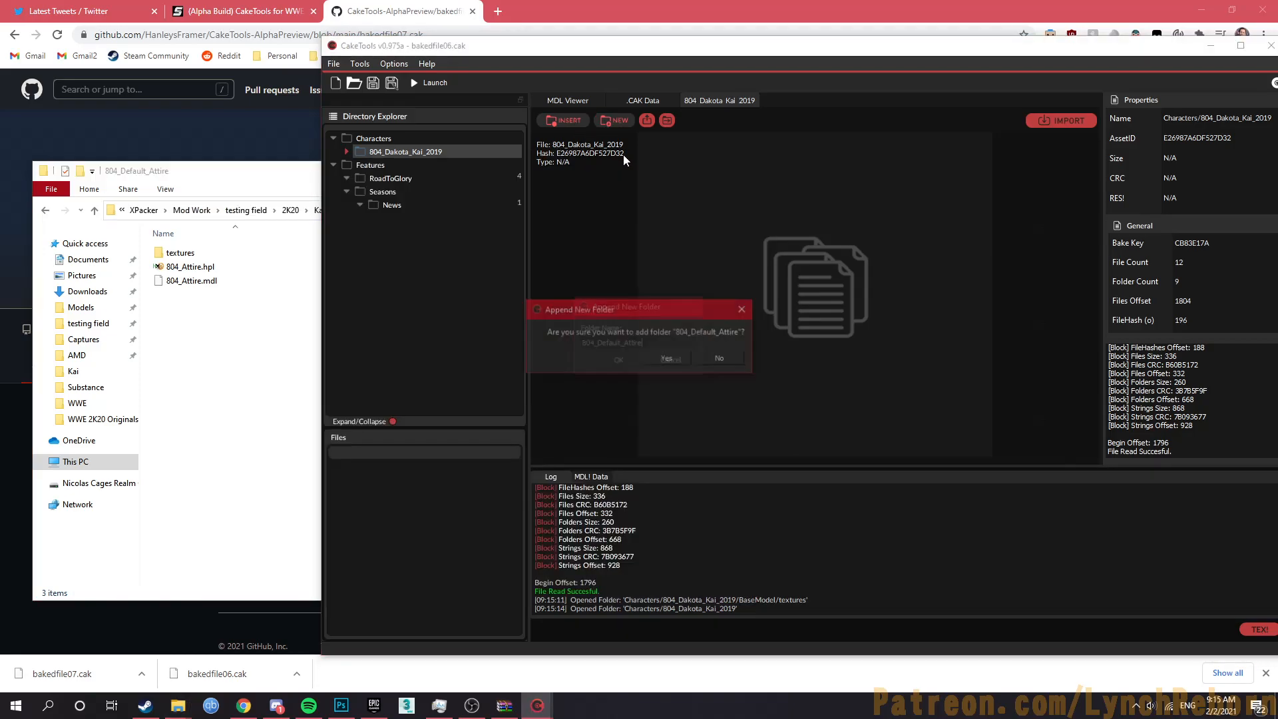
{"action": "key", "text": "Return"}
Step: Import 804_Attire.hpl and 804_Attire.mdl from the mod into the 804_Default_Attire folder
{"action": "left_click", "coordinate": [422, 166]}
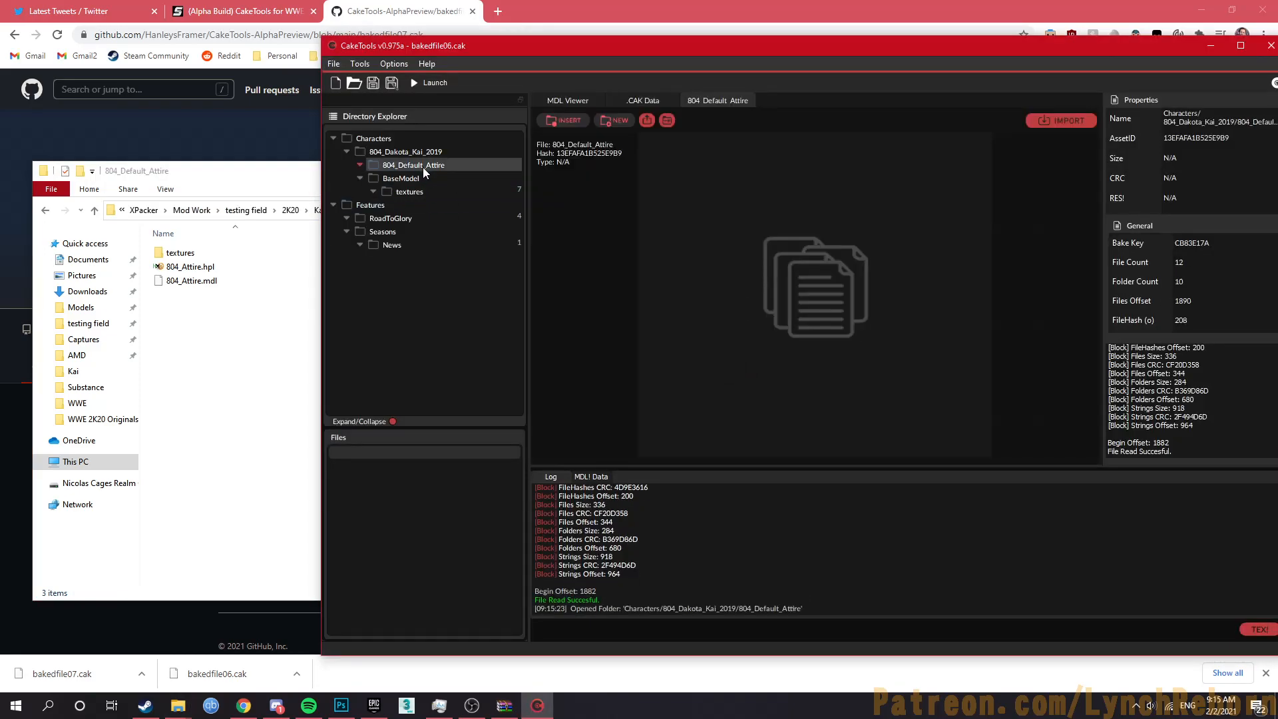
{"action": "left_click", "coordinate": [208, 266]}
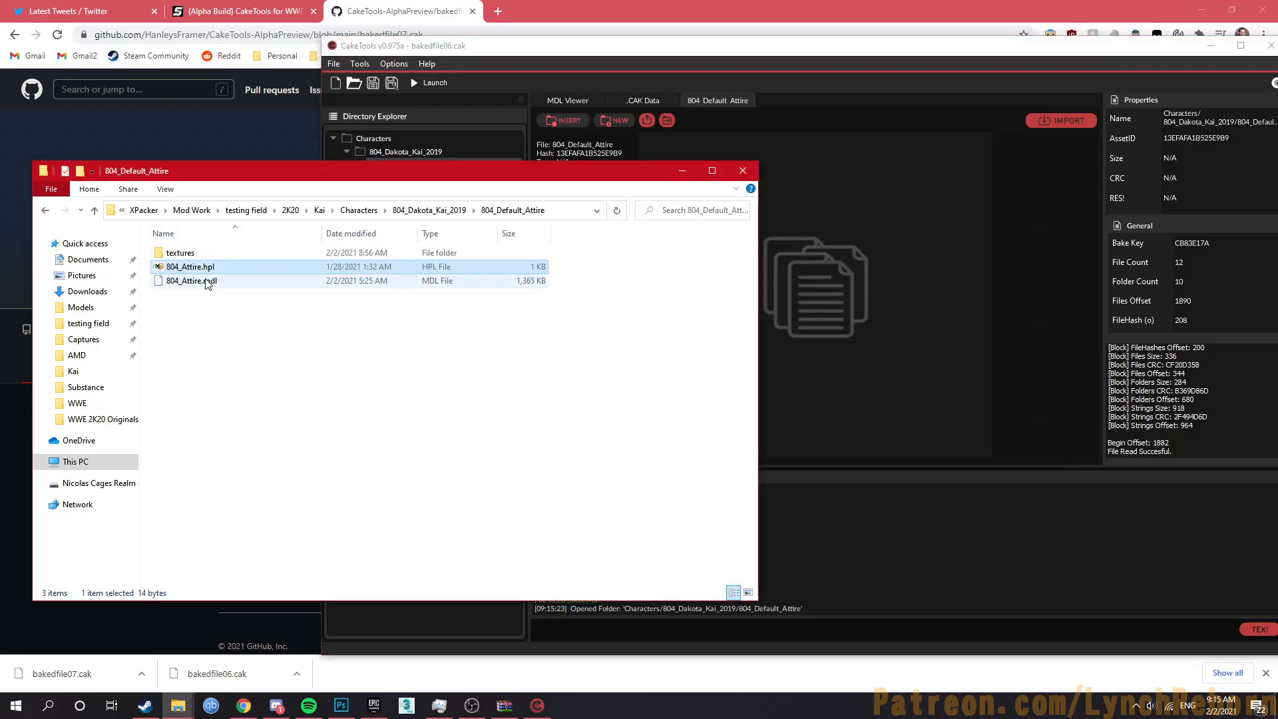
{"action": "key", "text": "alt+Tab"}
{"action": "left_click_drag", "start_coordinate": [208, 276], "coordinate": [454, 509]}
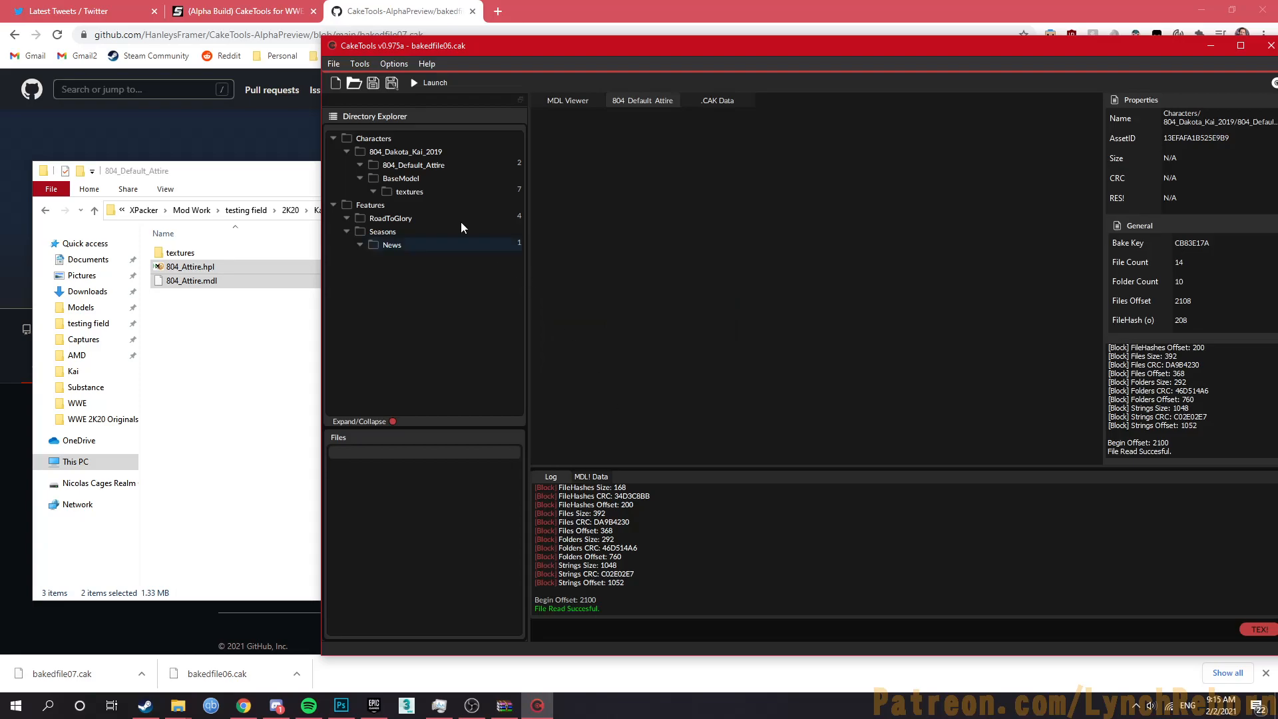
Step: Add a subfolder named textures under 804_Default_Attire
{"action": "left_click", "coordinate": [421, 165]}
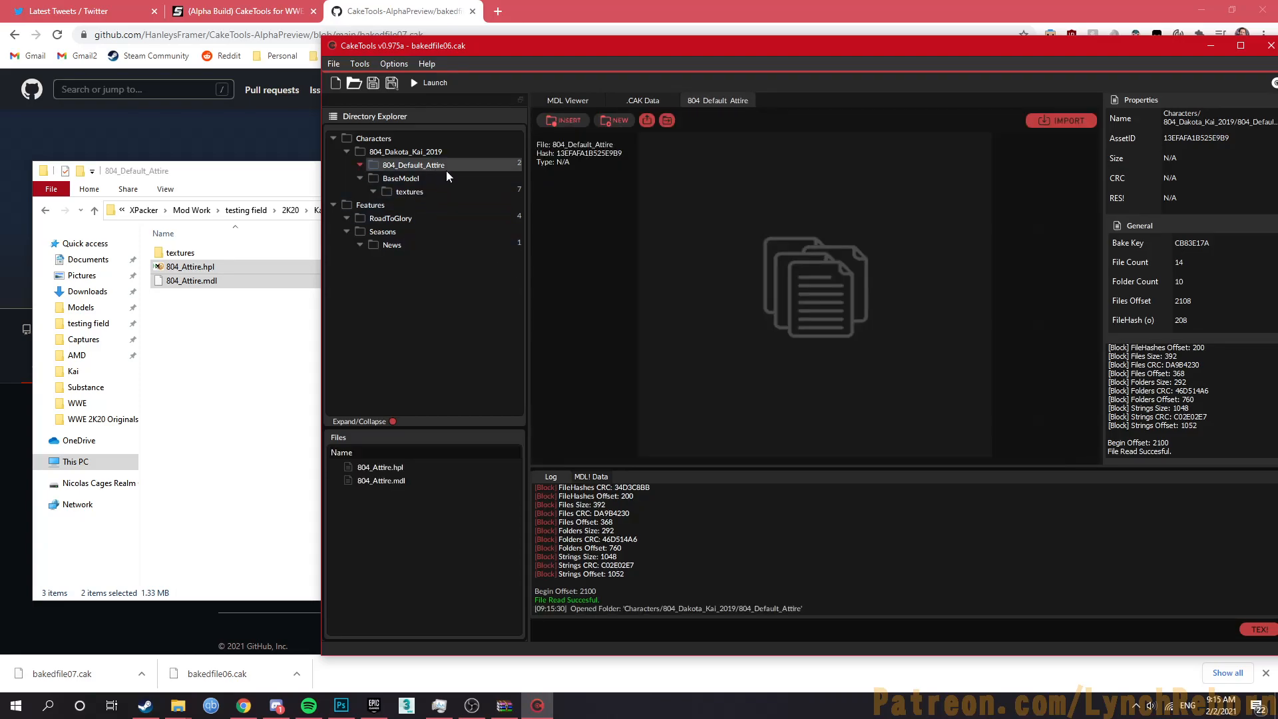
{"action": "left_click", "coordinate": [623, 122]}
{"action": "type", "text": "textures"}
{"action": "key", "text": "Return"}
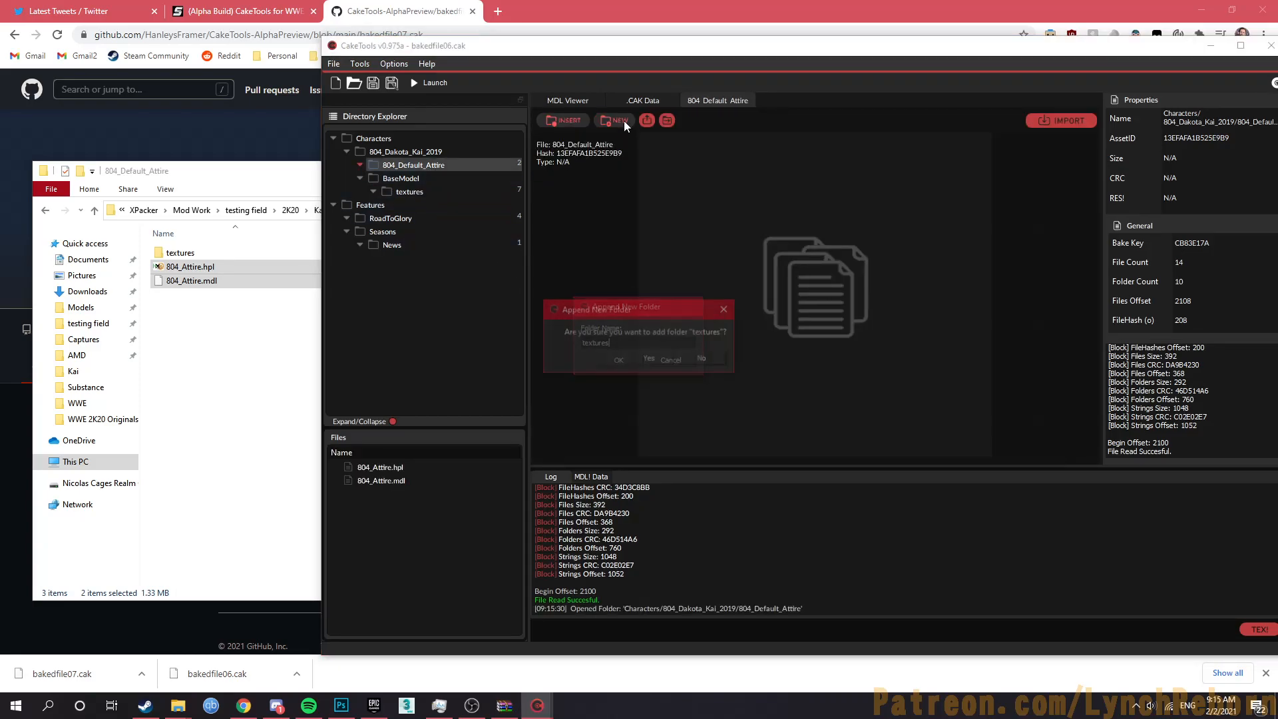
Step: Import all files from the mod's 804_Default_Attire textures folder into bakedfile06.cak
{"action": "double_click", "coordinate": [194, 253]}
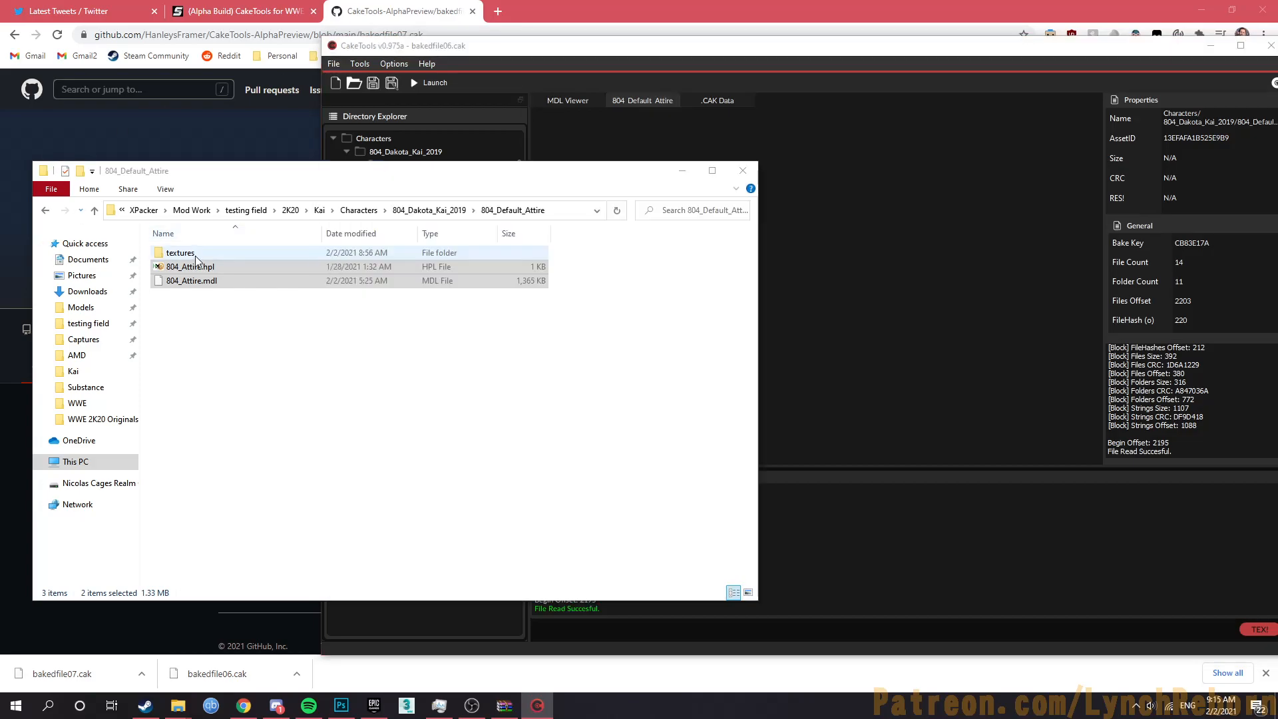
{"action": "key", "text": "ctrl+a"}
{"action": "left_click_drag", "start_coordinate": [209, 271], "coordinate": [493, 542]}
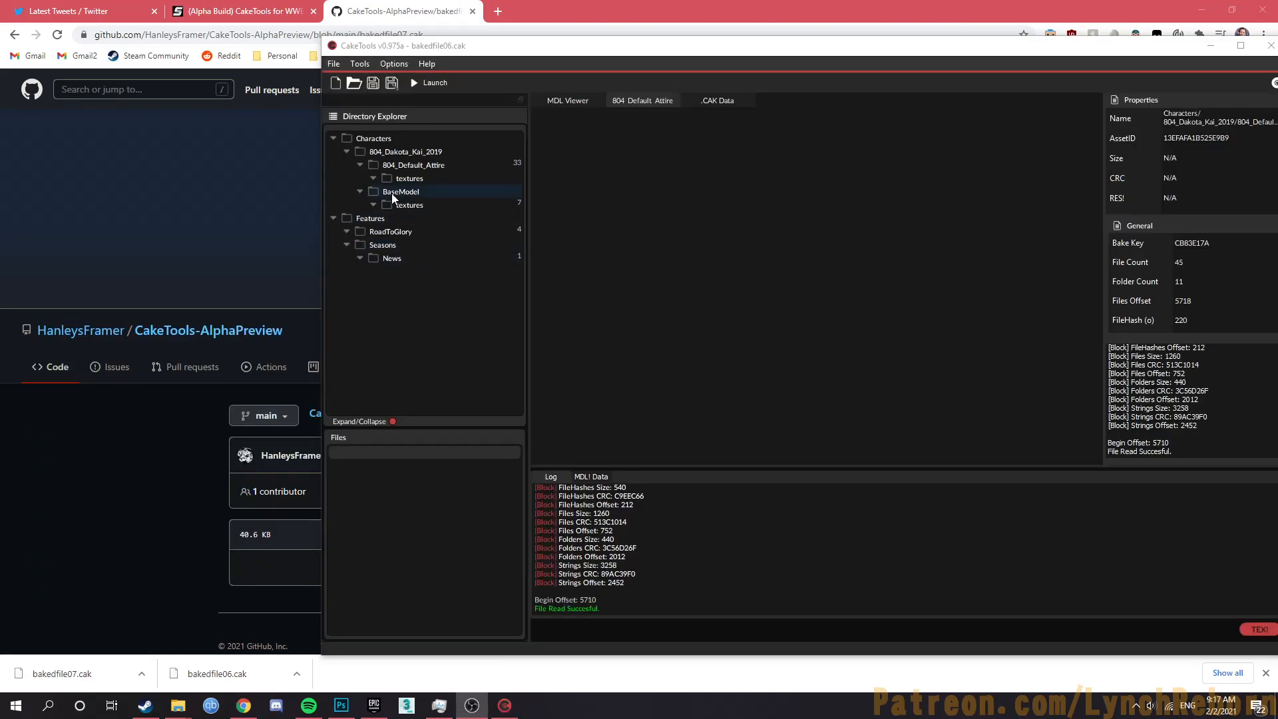
Step: Examine the files in 804_Default_Attire and its textures subfolder, then collapse the Characters folder
{"action": "left_click", "coordinate": [422, 180]}
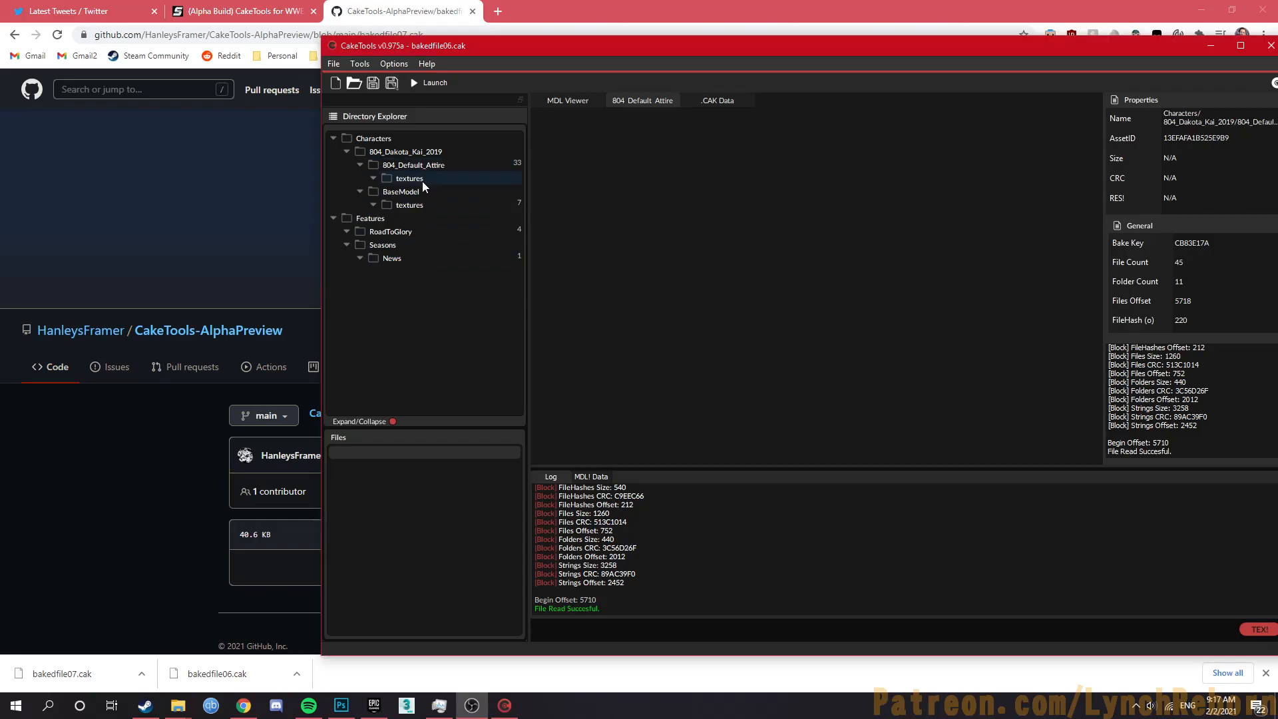
{"action": "double_click", "coordinate": [426, 164]}
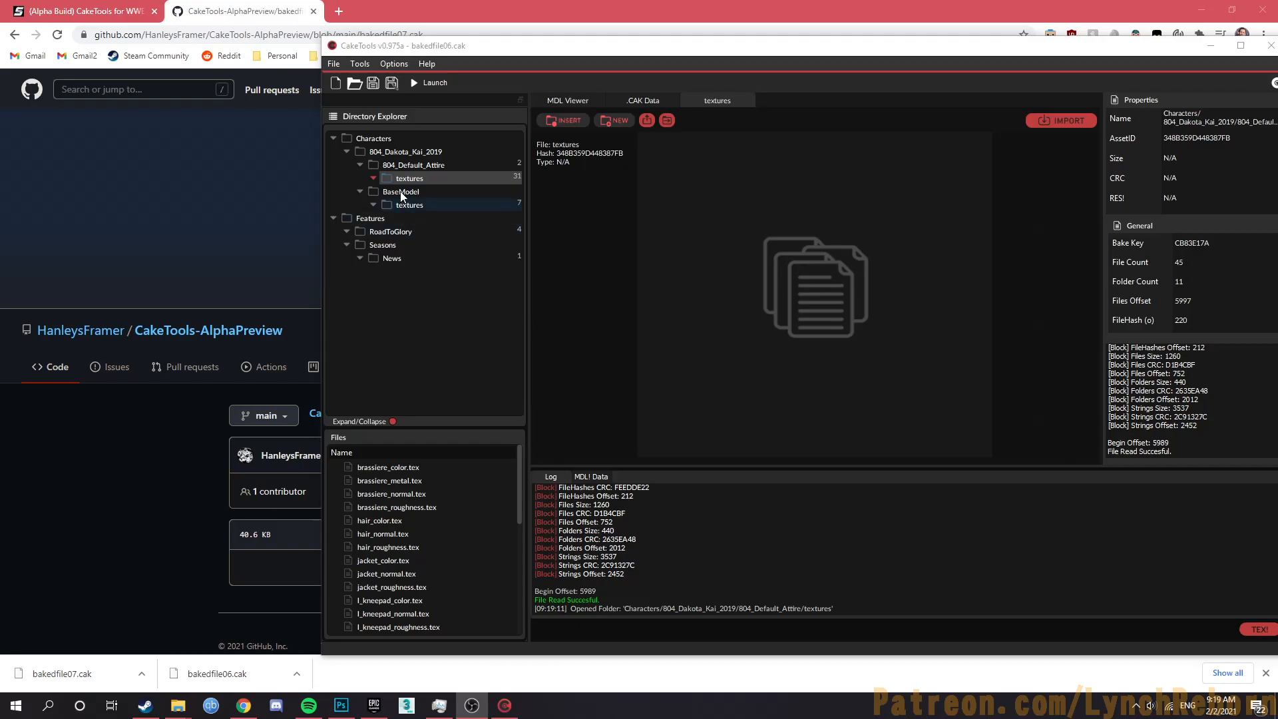
{"action": "double_click", "coordinate": [414, 164]}
{"action": "double_click", "coordinate": [421, 166]}
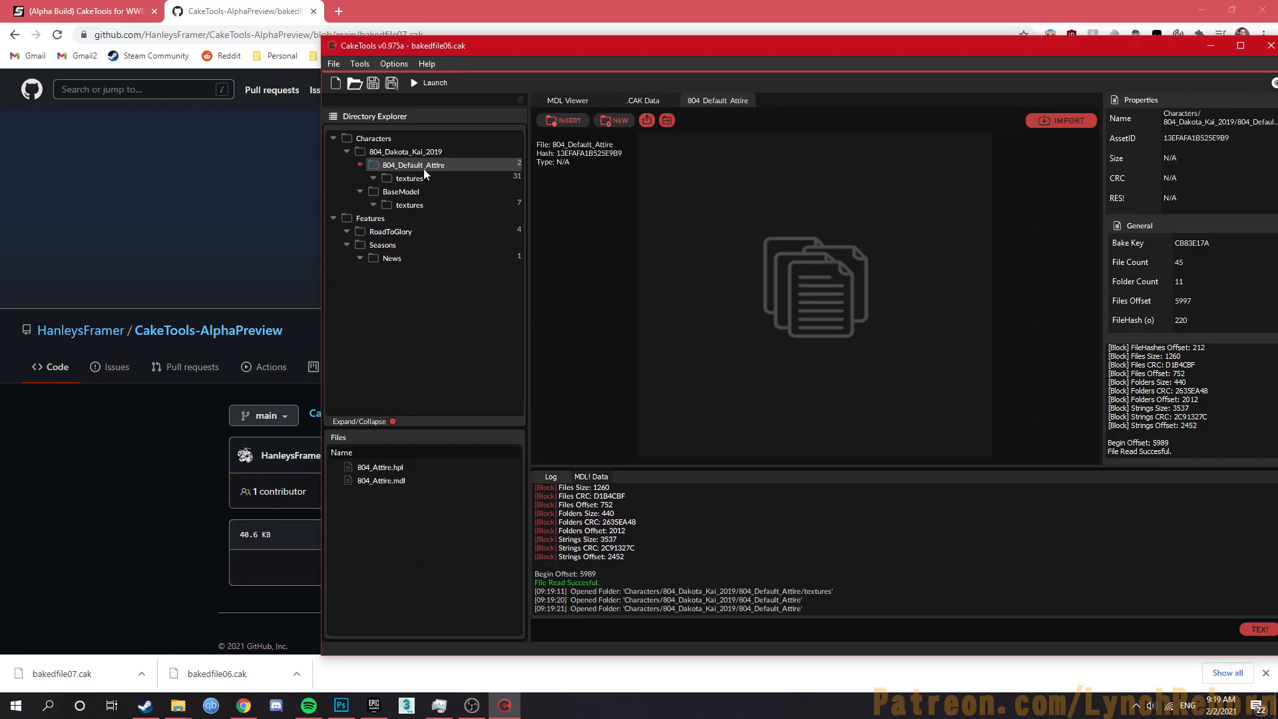
{"action": "left_click", "coordinate": [430, 177]}
{"action": "scroll", "coordinate": [498, 546], "scroll_direction": "down", "scroll_amount": 5}
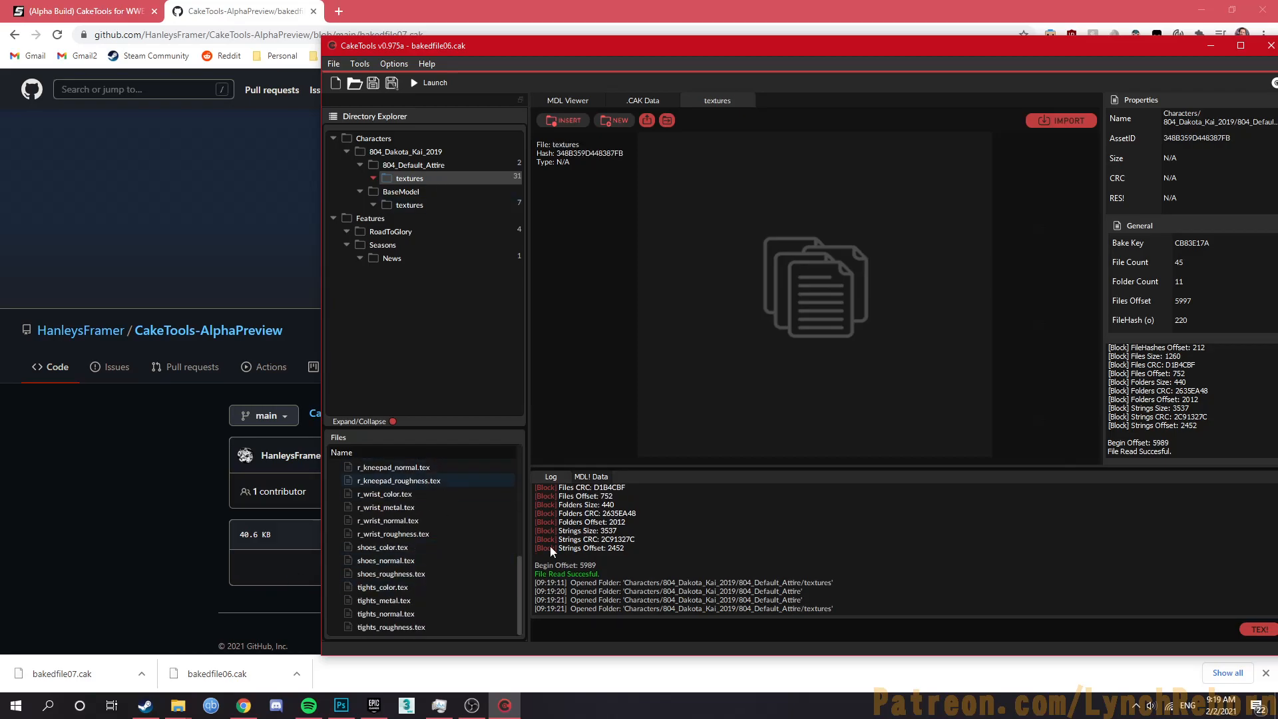
{"action": "double_click", "coordinate": [413, 138]}
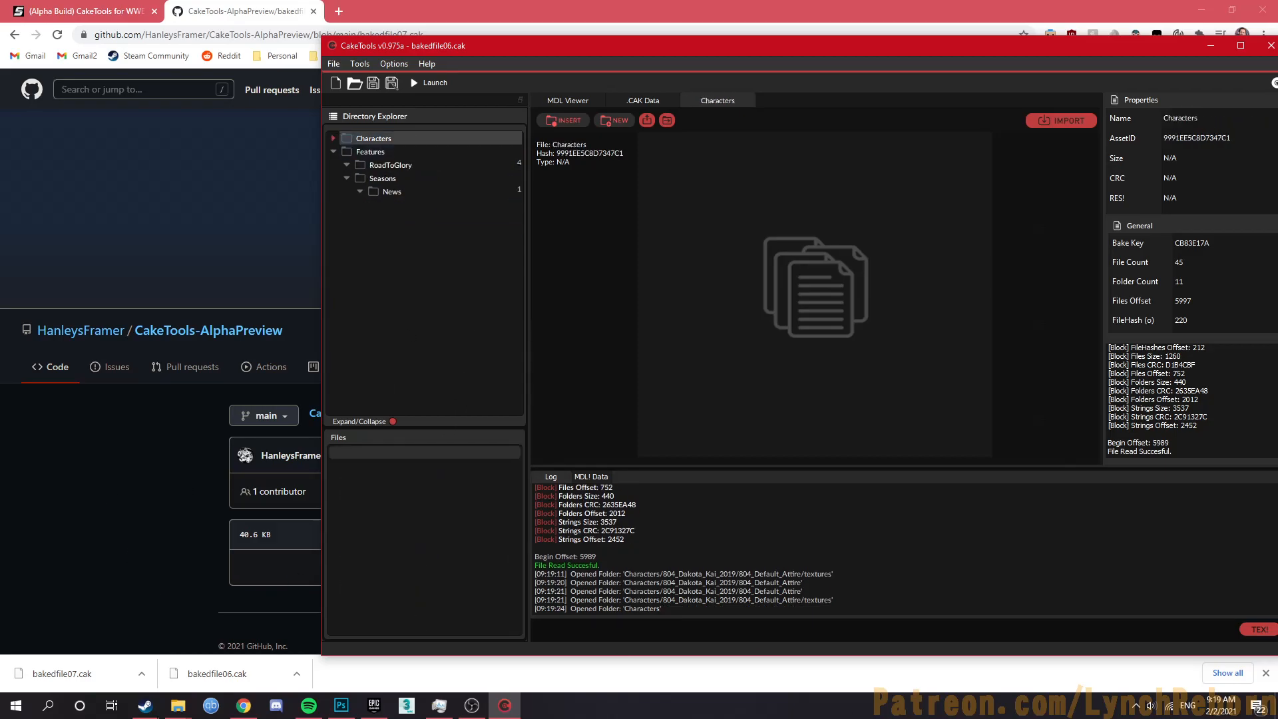
Step: Check the mod's movies folder and add a root folder named movies to bakedfile06.cak
{"action": "left_click", "coordinate": [178, 705]}
{"action": "left_click", "coordinate": [277, 210]}
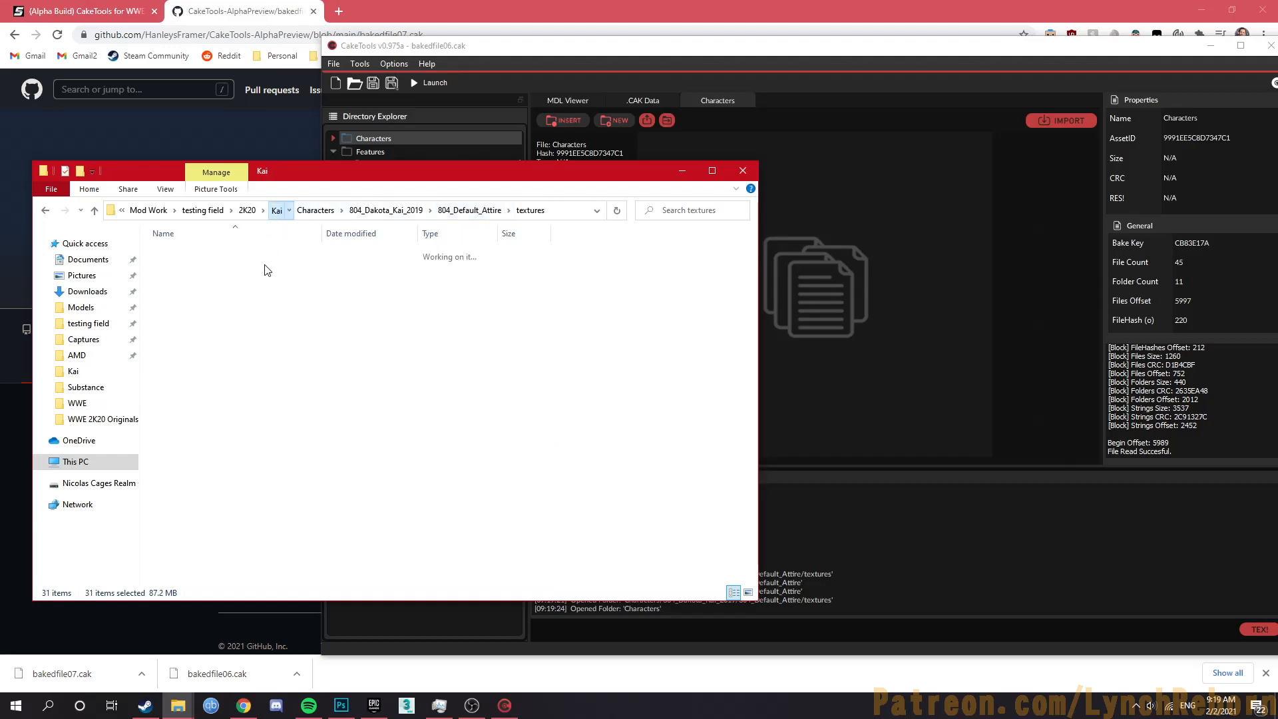
{"action": "double_click", "coordinate": [212, 267]}
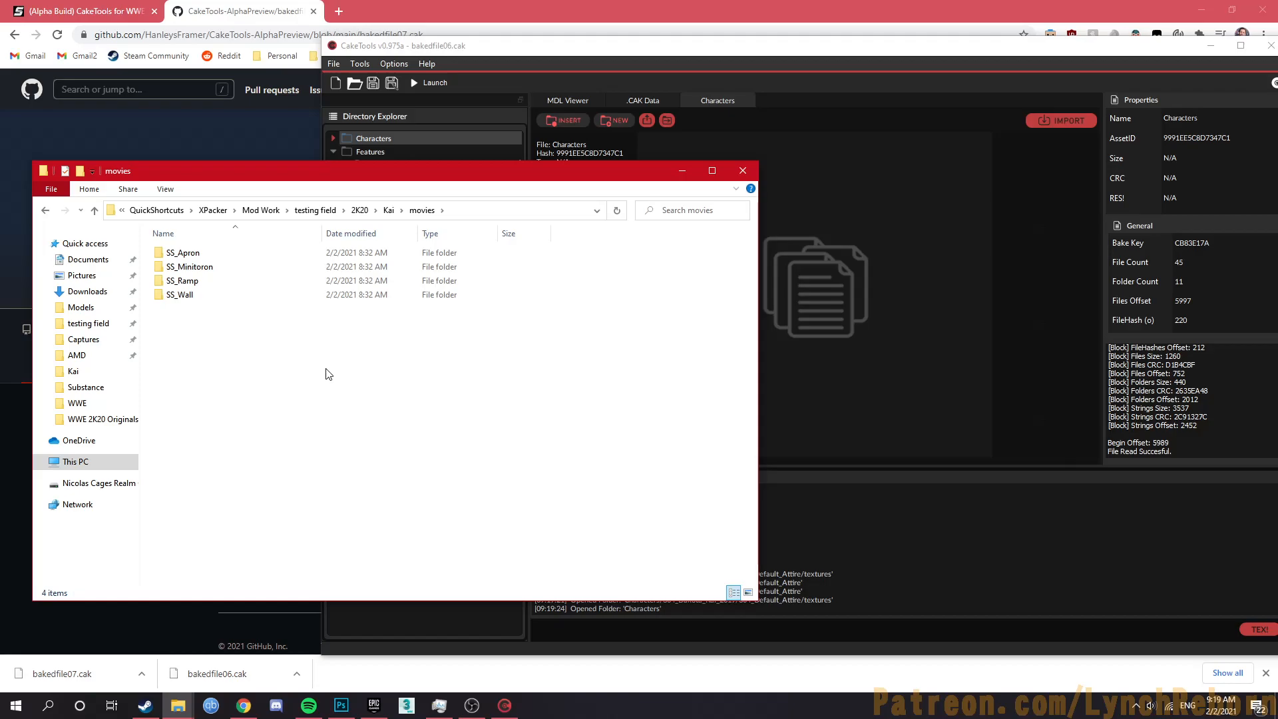
{"action": "key", "text": "BackSpace"}
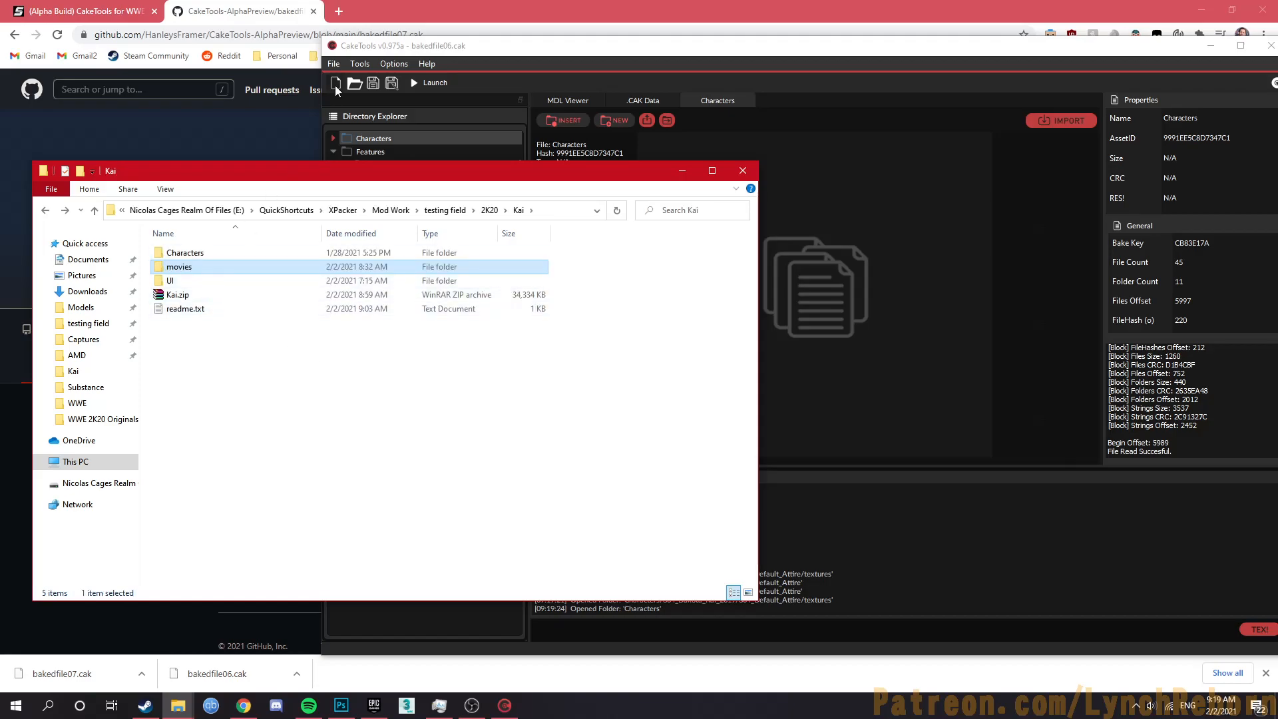
{"action": "left_click", "coordinate": [358, 65]}
{"action": "left_click", "coordinate": [373, 79]}
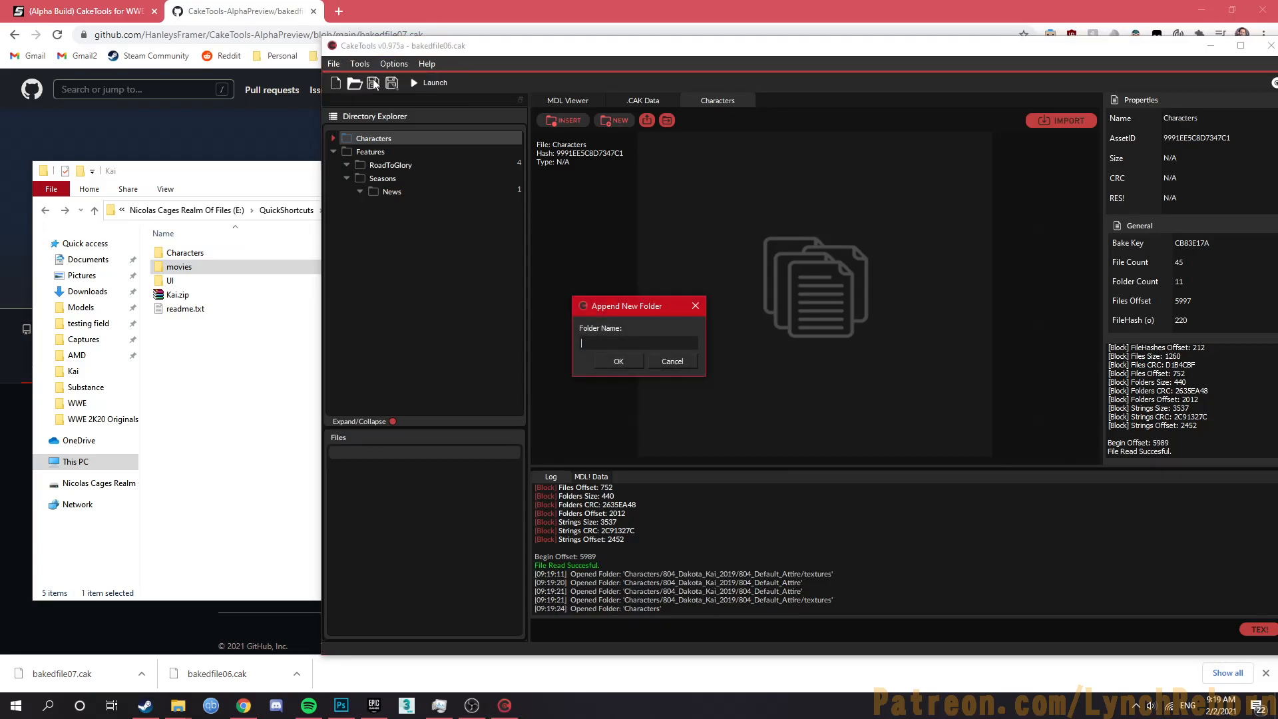
{"action": "type", "text": "movies"}
{"action": "key", "text": "Return"}
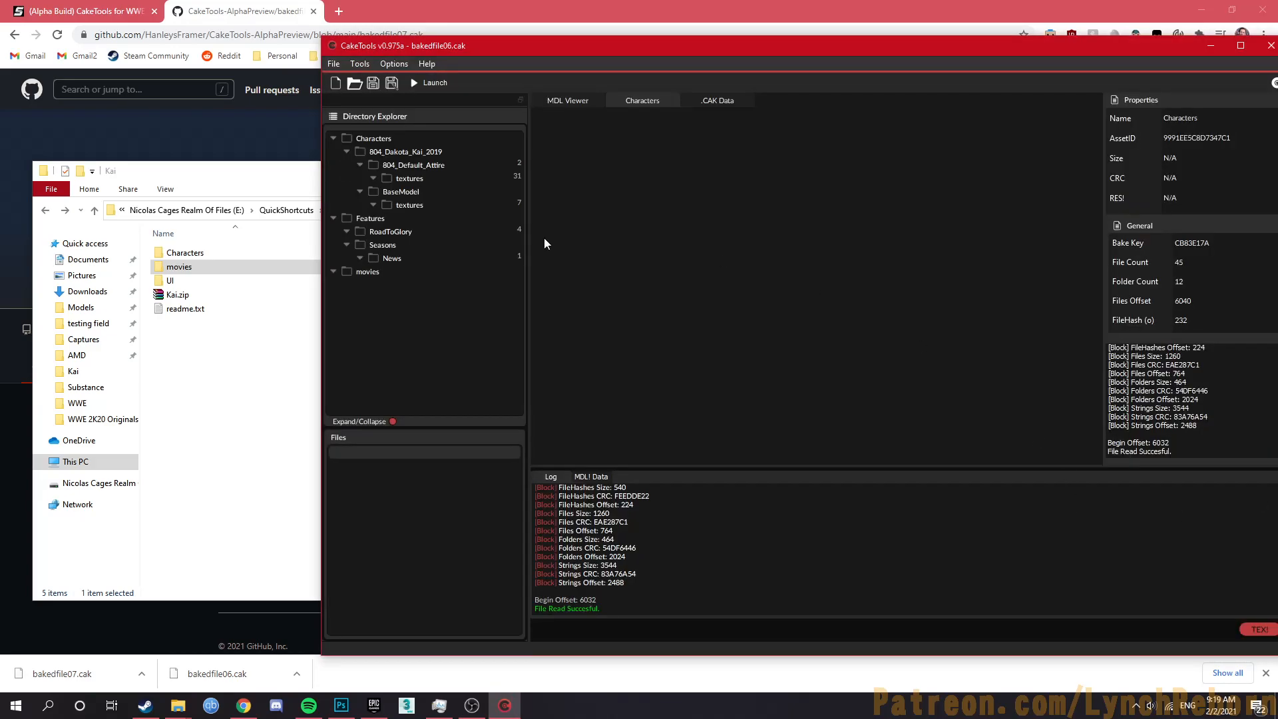
Step: Select the new movies folder in the bakedfile and open the mod's movies folder to check its subfolder names
{"action": "double_click", "coordinate": [416, 272]}
{"action": "left_click", "coordinate": [202, 269]}
{"action": "double_click", "coordinate": [204, 269]}
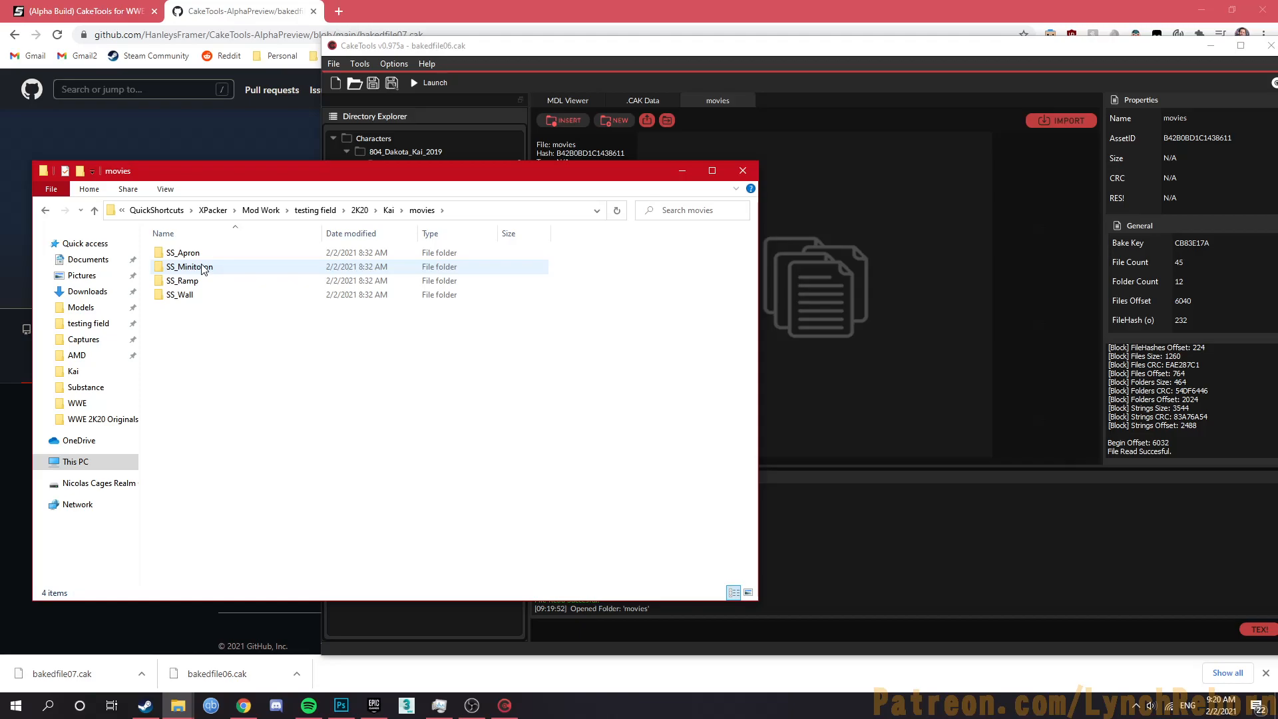
{"action": "left_click", "coordinate": [203, 267]}
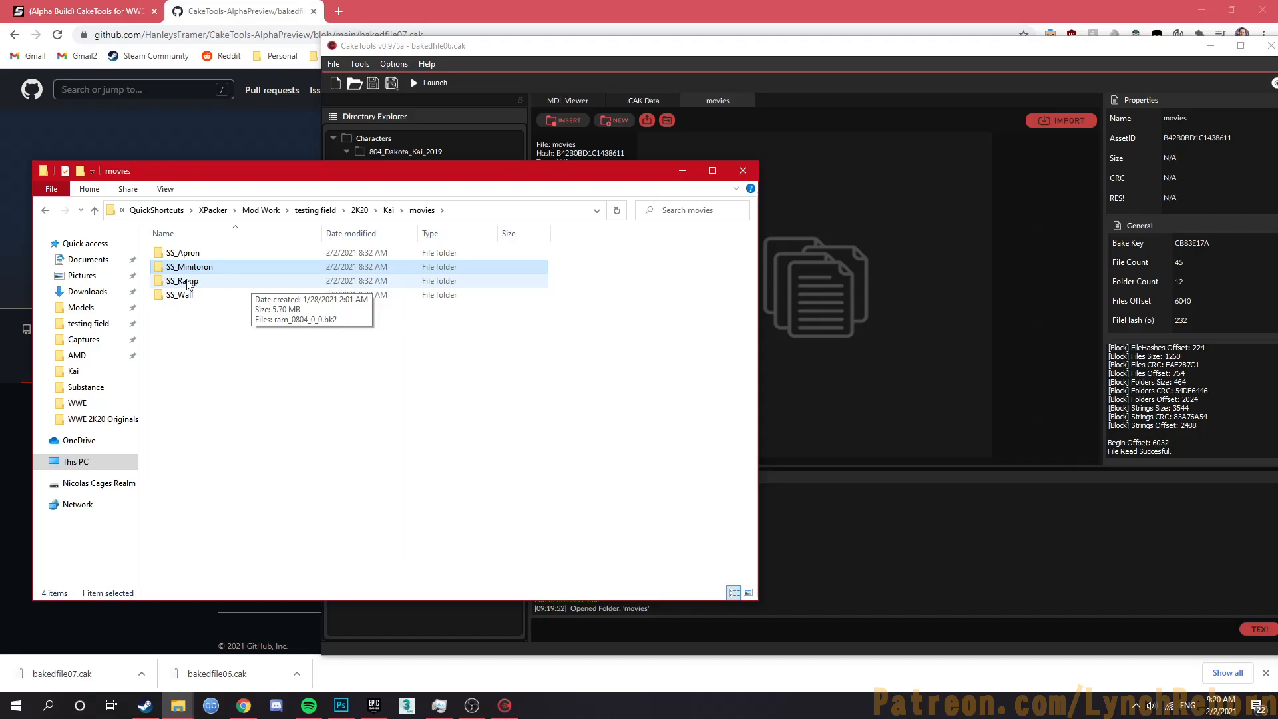
{"action": "left_click", "coordinate": [799, 369]}
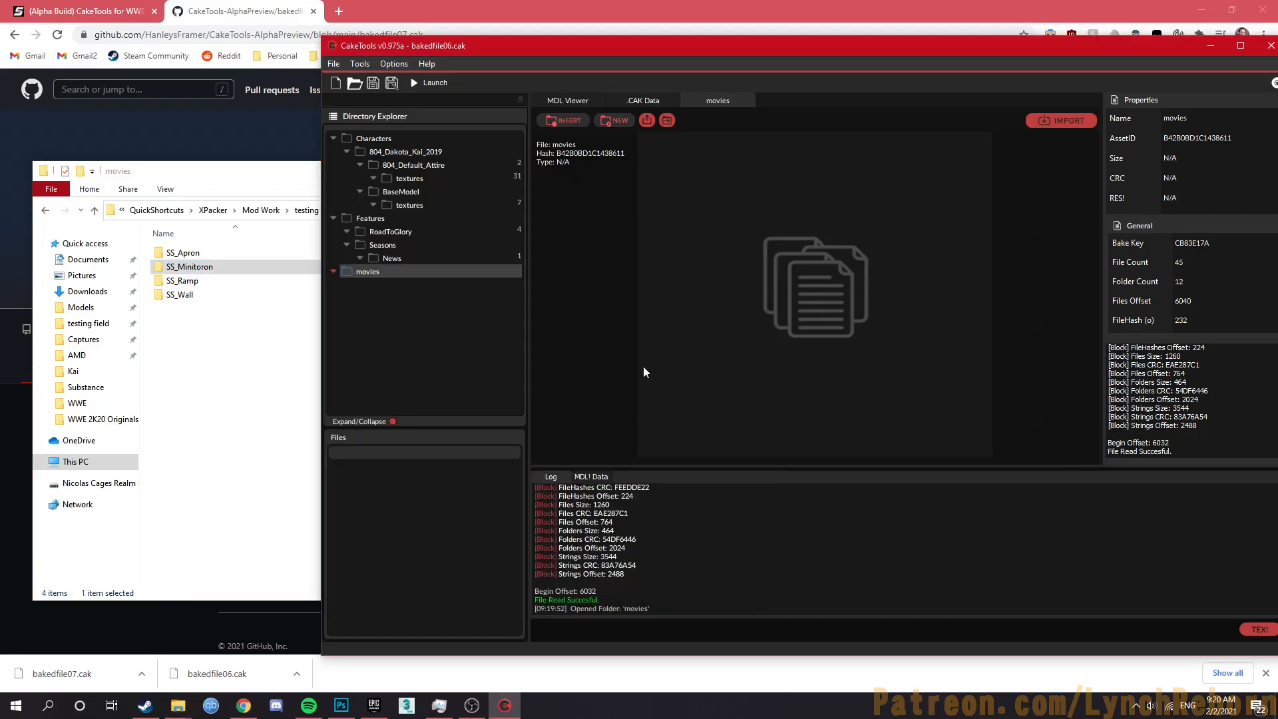
{"action": "left_click", "coordinate": [415, 273]}
{"action": "left_click", "coordinate": [608, 122]}
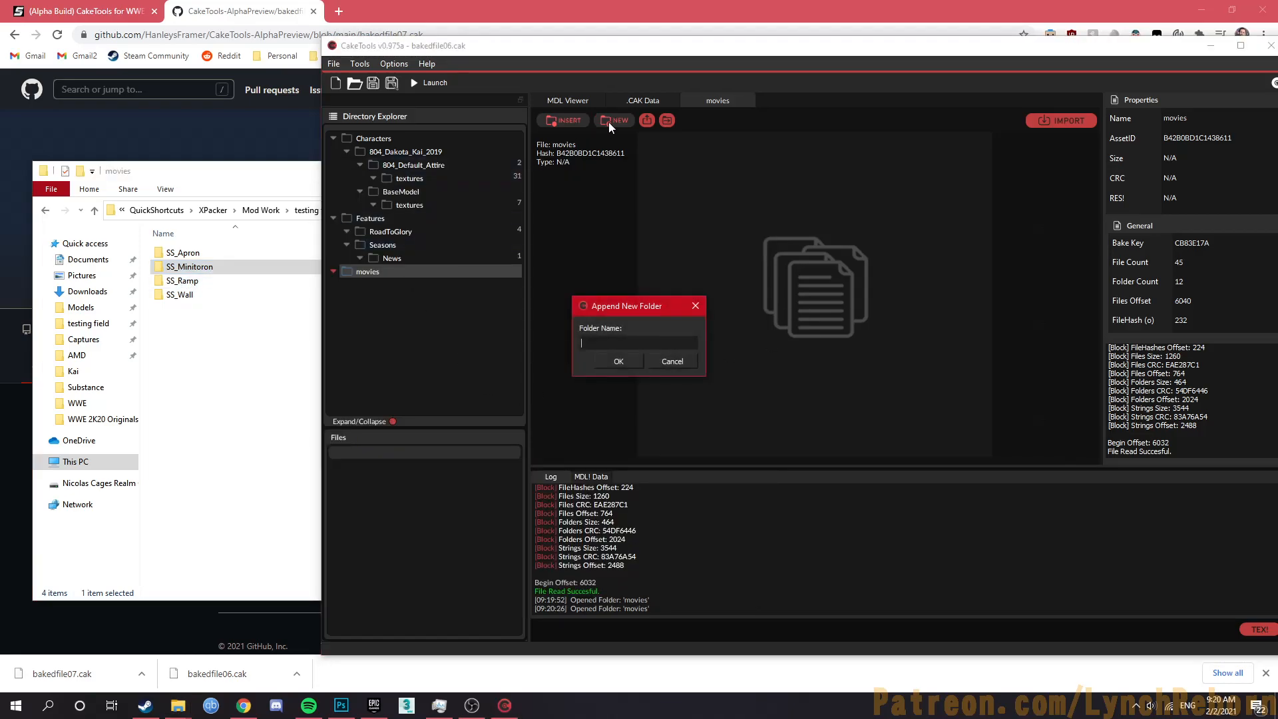
{"action": "type", "text": "SS_Aprons"}
{"action": "key", "text": "Return"}
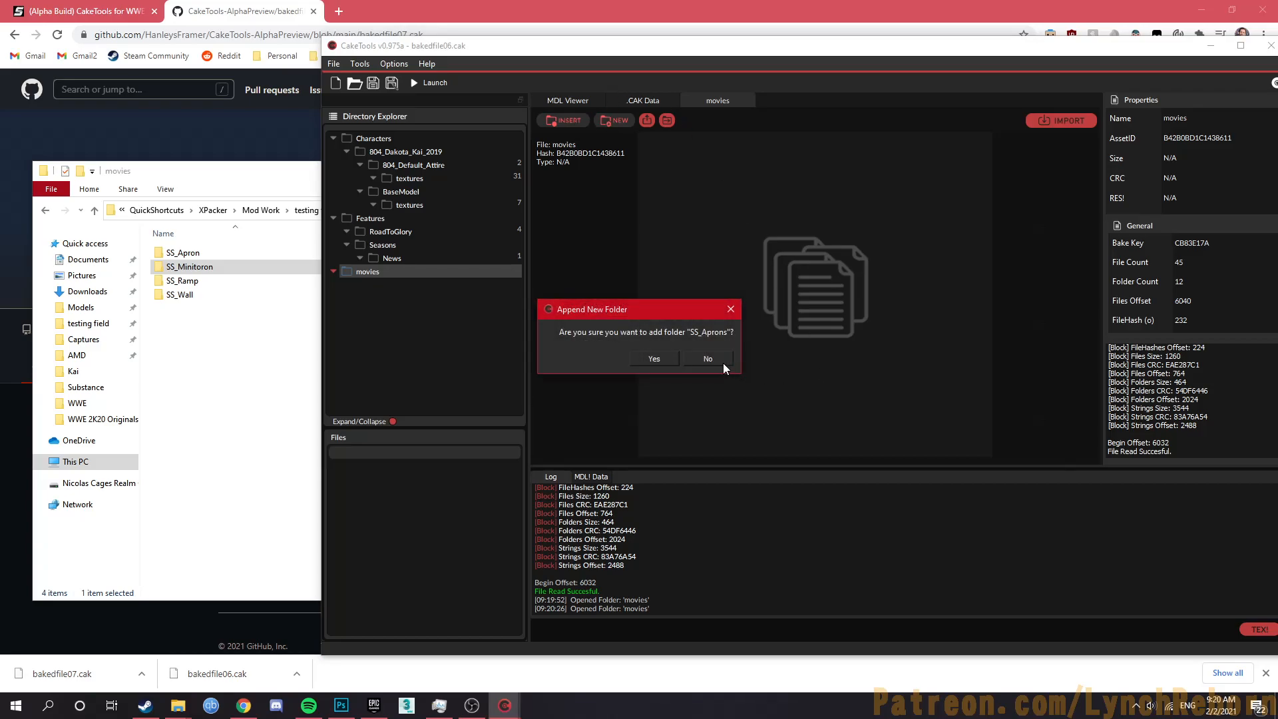
{"action": "left_click", "coordinate": [720, 363]}
Step: Add a subfolder named SS_Apron to the movies folder in bakedfile06.cak
{"action": "left_click", "coordinate": [620, 118]}
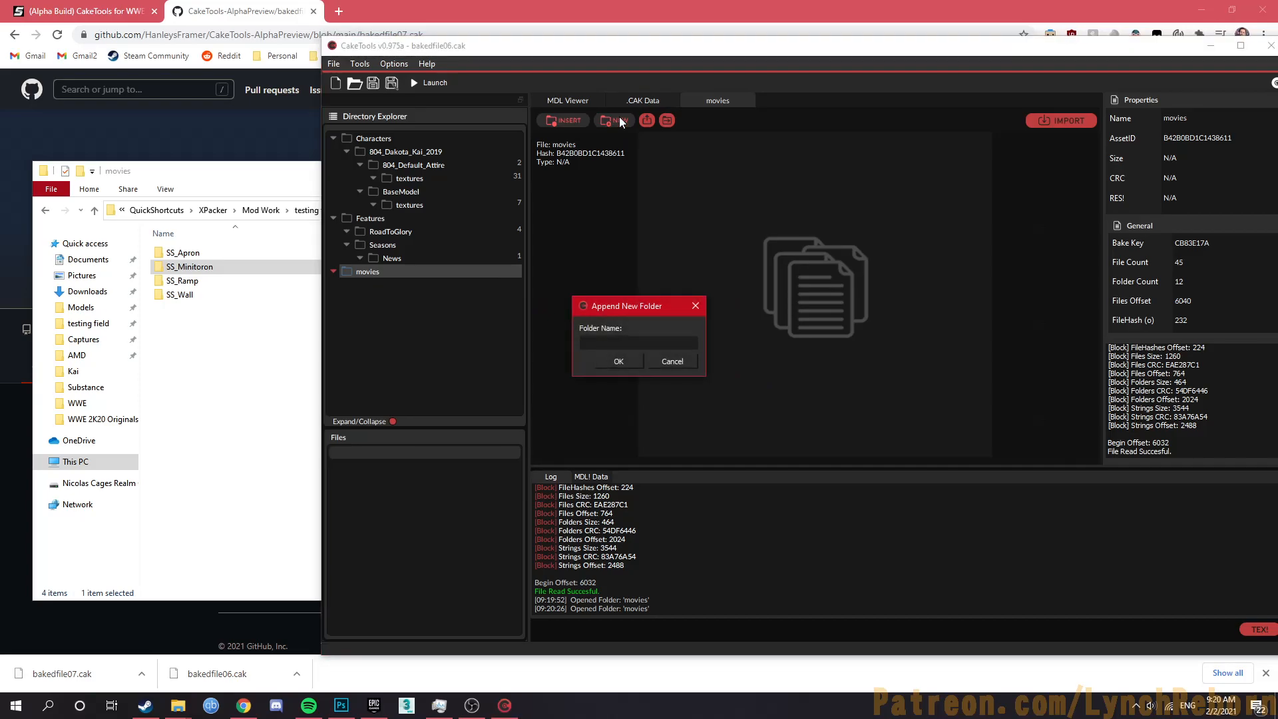
{"action": "type", "text": "SS_Apron"}
{"action": "key", "text": "Return"}
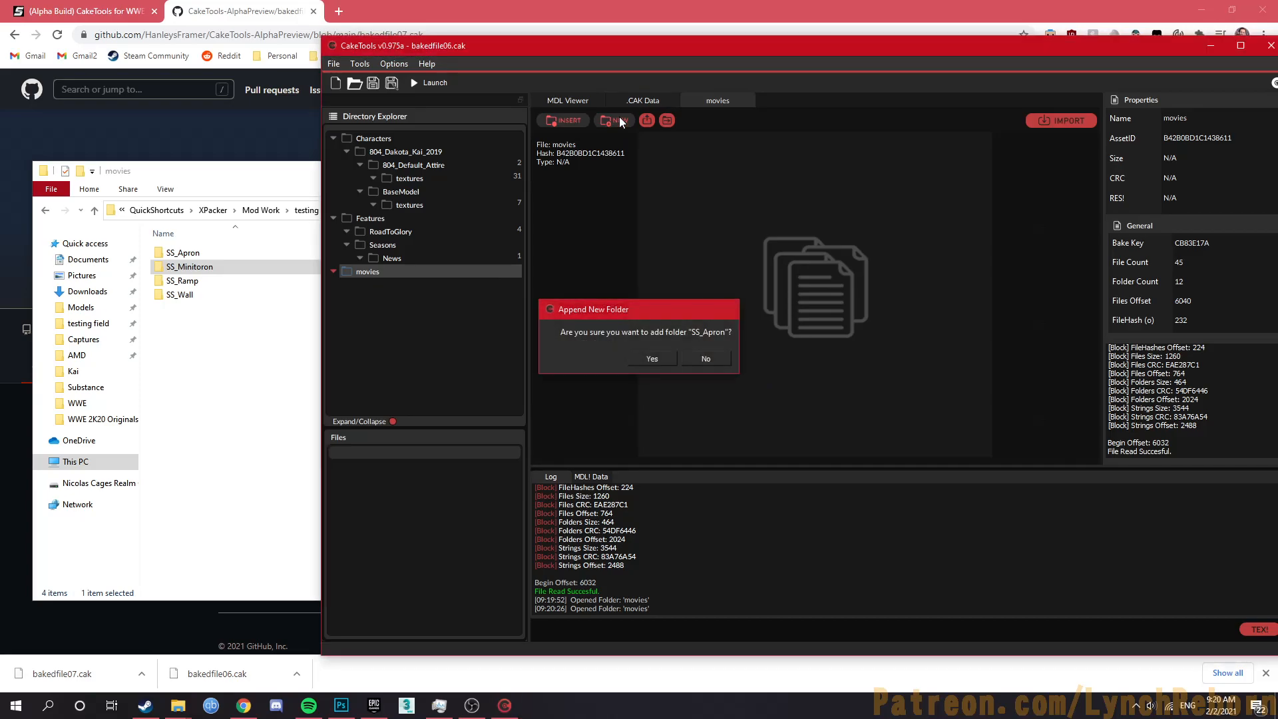
{"action": "key", "text": "Return"}
Step: Add a subfolder named SS_Minitoron to the movies folder in the bakedfile
{"action": "double_click", "coordinate": [450, 274]}
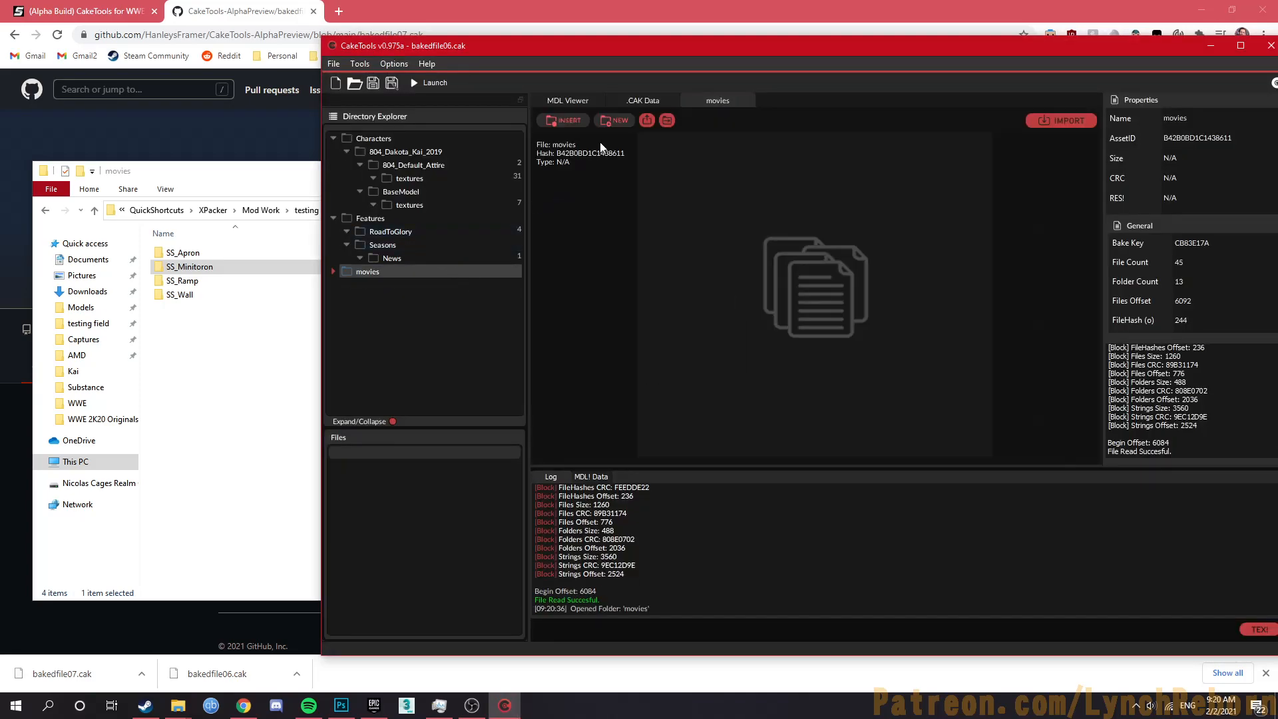
{"action": "left_click", "coordinate": [613, 123]}
{"action": "type", "text": "SS_Minitoro"}
{"action": "key", "text": "Return"}
{"action": "key", "text": "Return"}
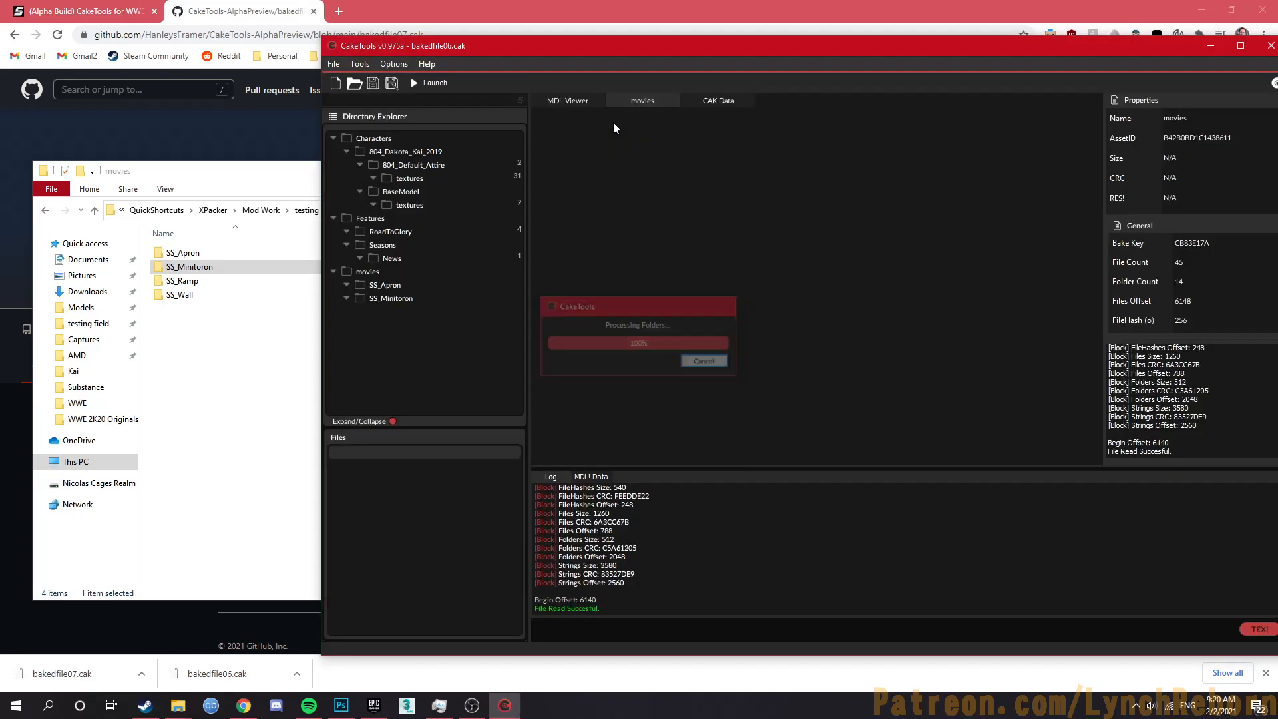
Step: Add a subfolder named SS_Ramp to the bakedfile's movies folder
{"action": "double_click", "coordinate": [442, 274]}
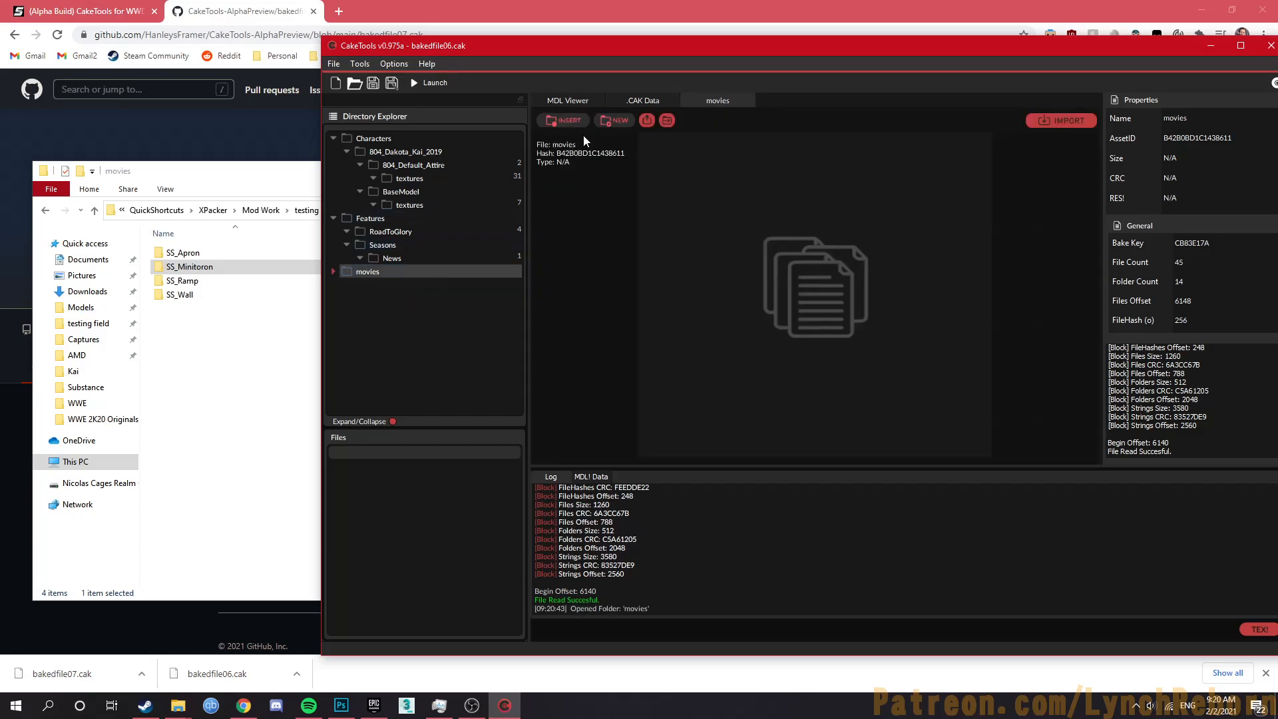
{"action": "left_click", "coordinate": [599, 129]}
{"action": "type", "text": "SS_Ramp"}
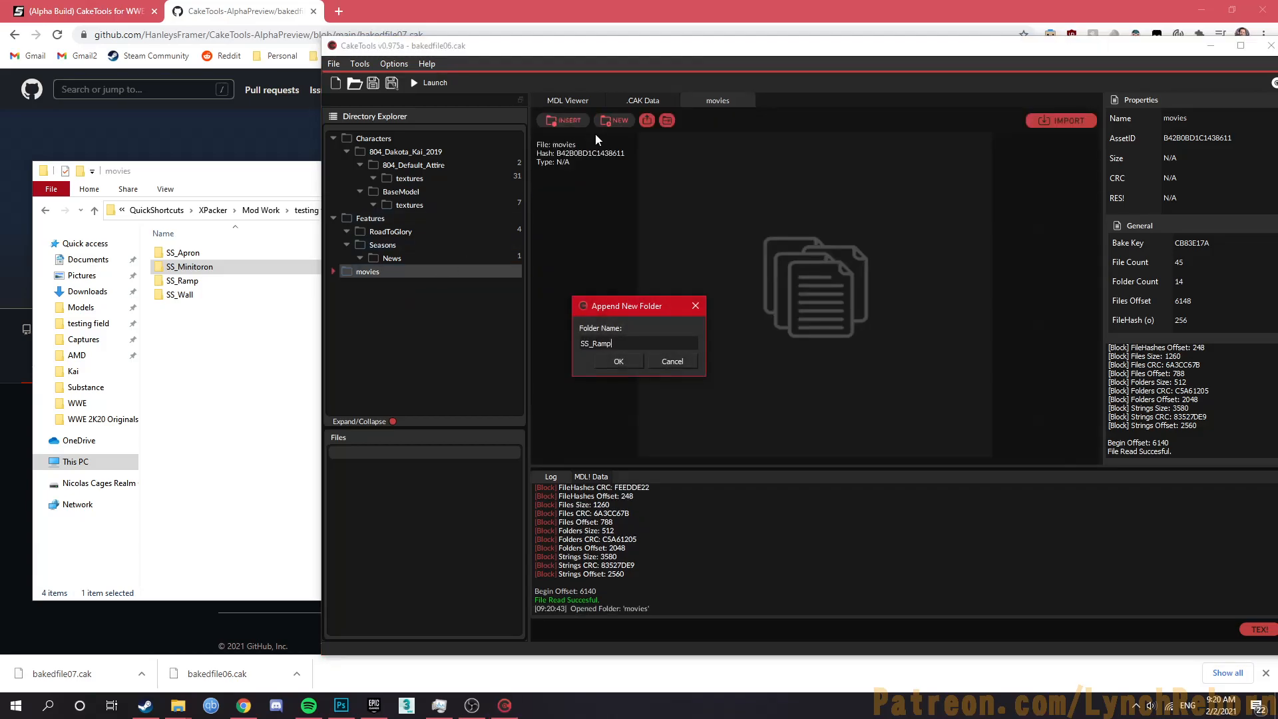
{"action": "key", "text": "Return"}
{"action": "key", "text": "Return"}
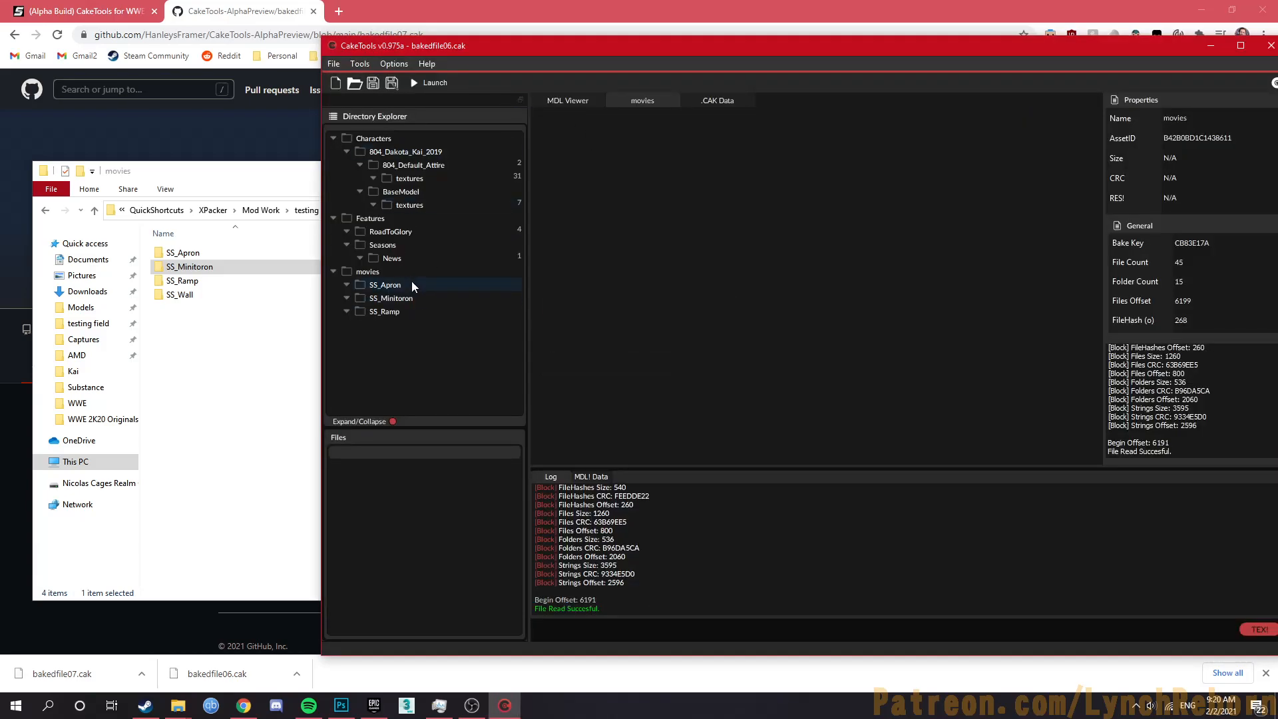
Step: Add a subfolder named SS_Wall to the bakedfile's movies folder
{"action": "double_click", "coordinate": [410, 271]}
{"action": "left_click", "coordinate": [610, 122]}
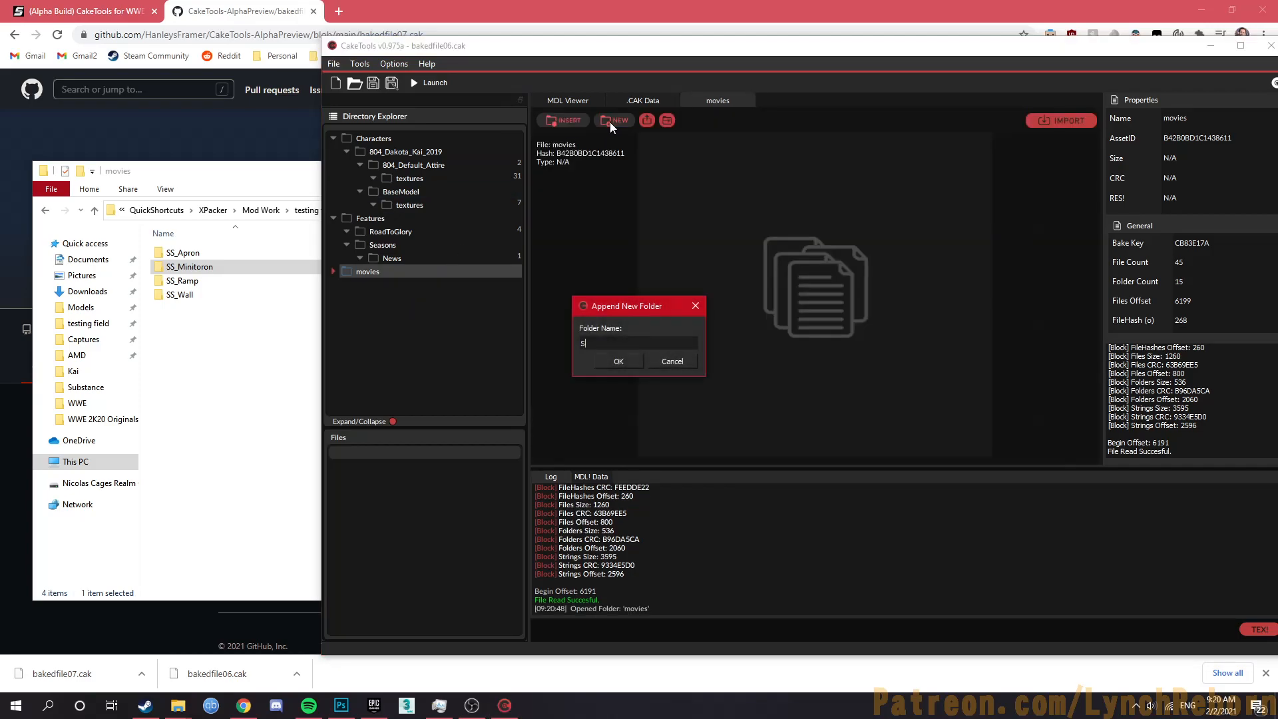
{"action": "key", "text": "Menu"}
{"action": "left_click", "coordinate": [602, 319]}
{"action": "key", "text": "Return"}
{"action": "key", "text": "Return"}
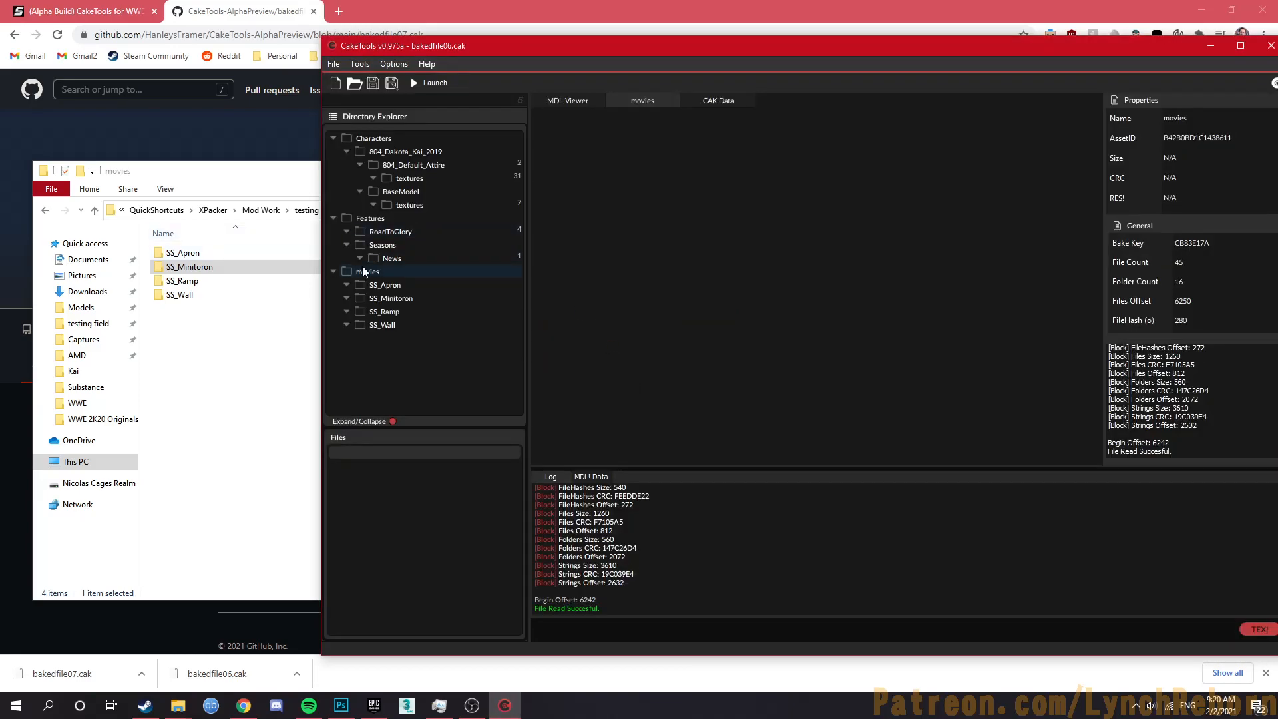
Step: Import apr_0804_0_0.bk2 into the bakedfile's SS_Apron folder and mni_0804_0_0.bk2 into its SS_Minitoron folder
{"action": "double_click", "coordinate": [408, 285]}
{"action": "left_click_drag", "start_coordinate": [208, 258], "coordinate": [442, 514]}
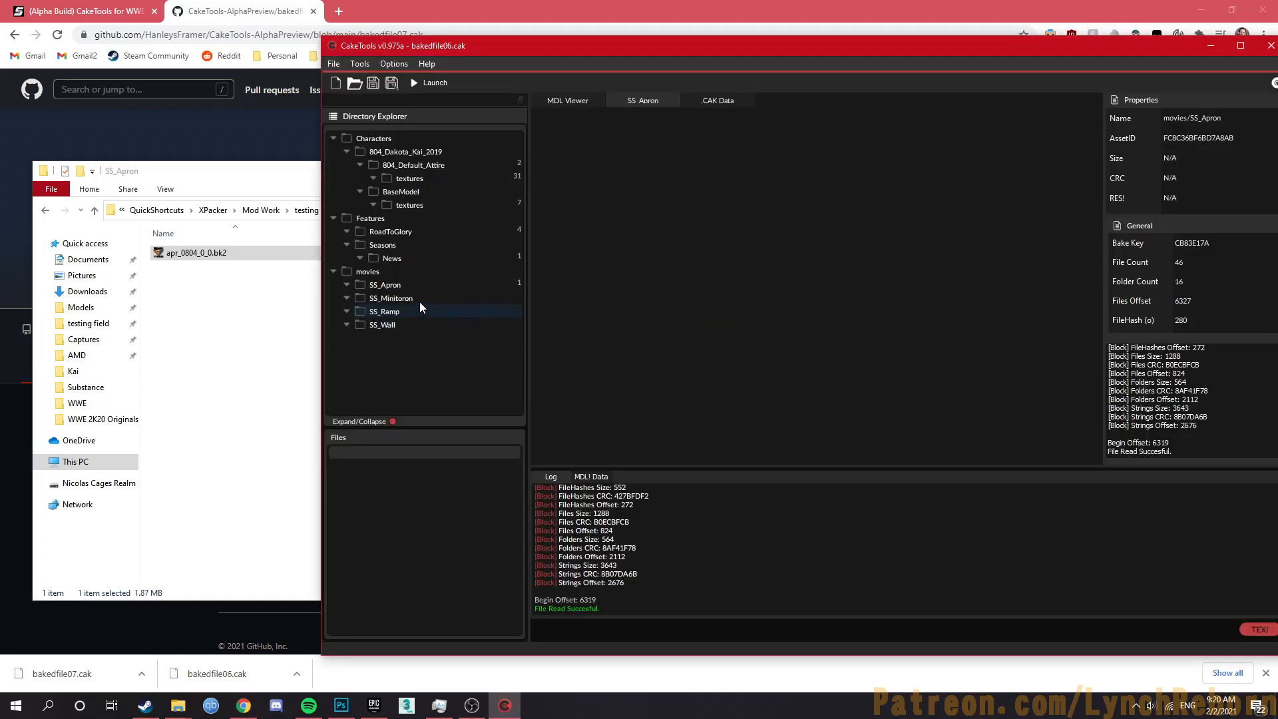
{"action": "double_click", "coordinate": [385, 298]}
{"action": "double_click", "coordinate": [208, 268]}
{"action": "left_click_drag", "start_coordinate": [200, 257], "coordinate": [488, 449]}
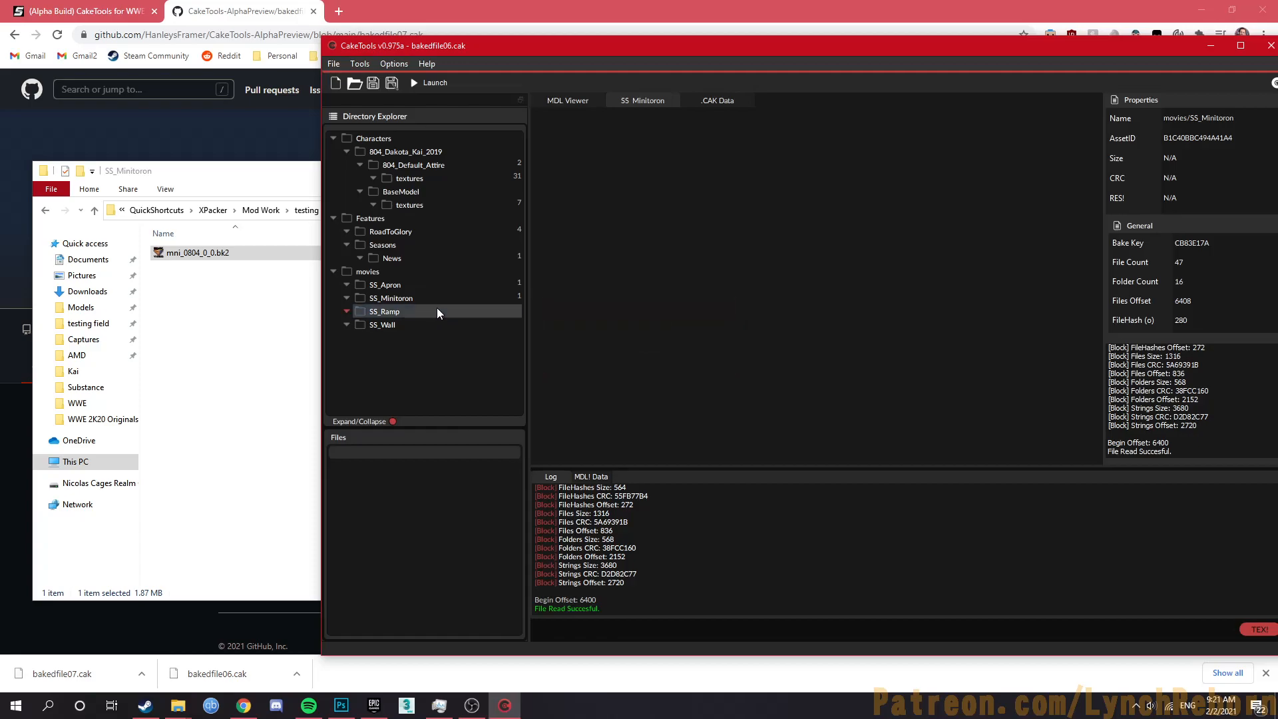
Step: Import ram_0804_0_0.bk2 from the mod's SS_Ramp folder into the matching SS_Ramp folder in the bakedfile
{"action": "double_click", "coordinate": [436, 309]}
{"action": "left_click", "coordinate": [262, 317]}
{"action": "key", "text": "BackSpace"}
{"action": "double_click", "coordinate": [209, 282]}
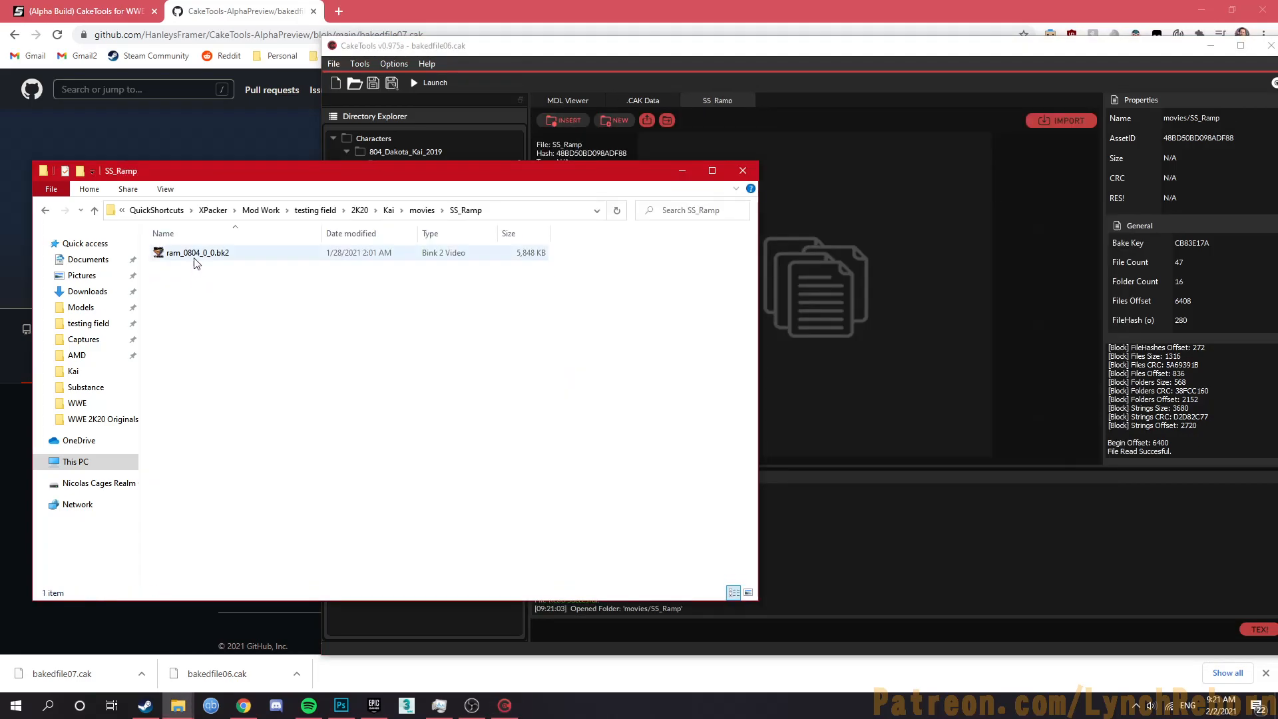
{"action": "left_click_drag", "start_coordinate": [198, 253], "coordinate": [398, 546]}
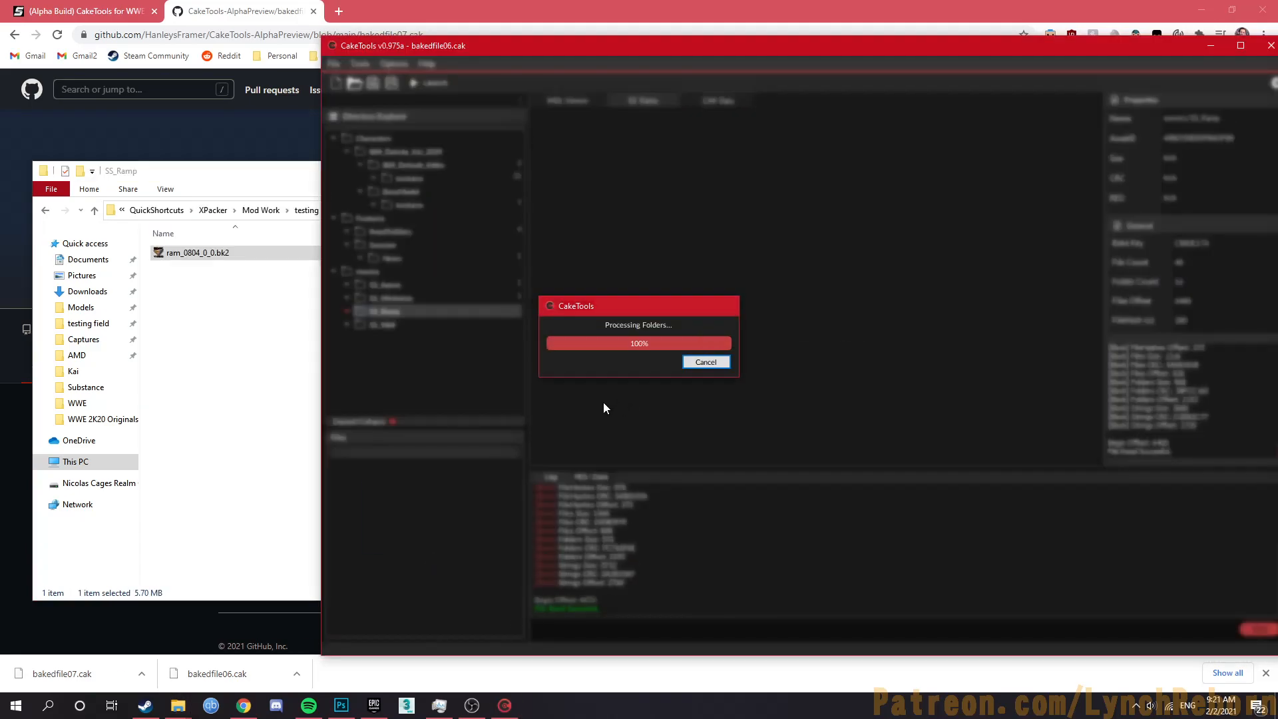
Step: Import wal_0804_0_0.bk2 from the mod's SS_Wall folder into the bakedfile's SS_Wall folder
{"action": "left_click", "coordinate": [263, 307]}
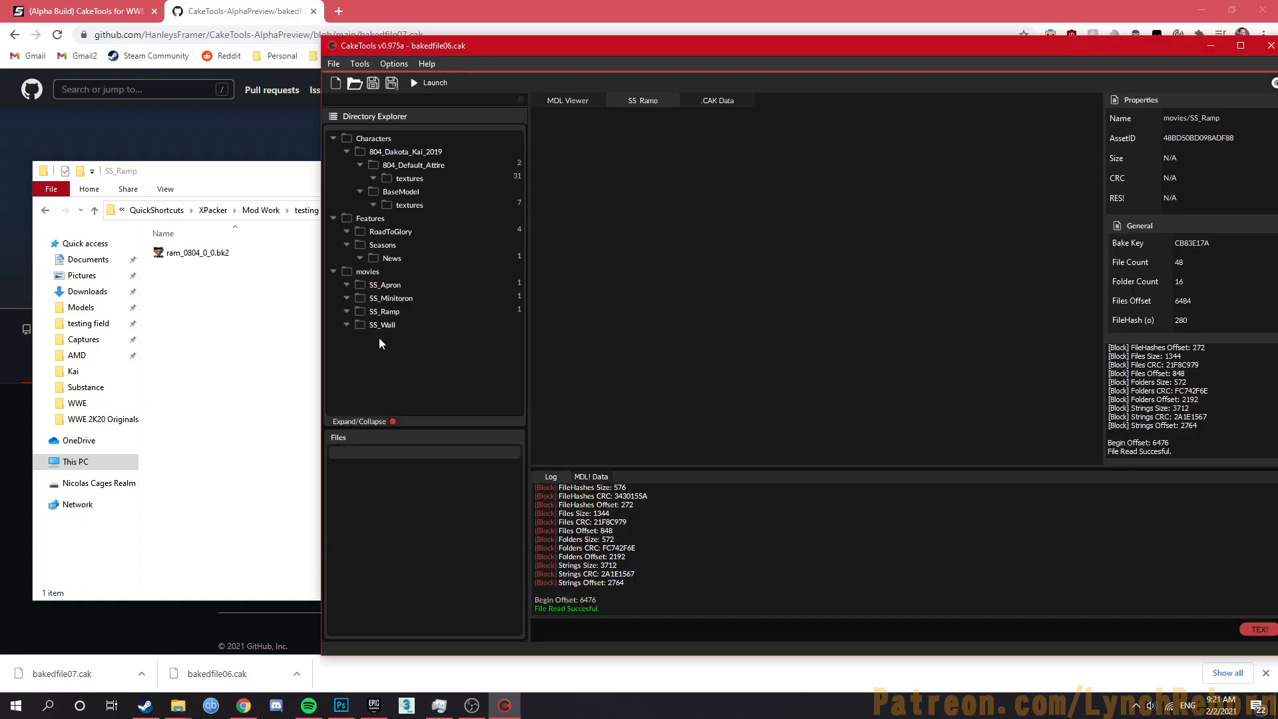
{"action": "double_click", "coordinate": [377, 325]}
{"action": "left_click", "coordinate": [255, 314]}
{"action": "key", "text": "BackSpace"}
{"action": "double_click", "coordinate": [224, 294]}
{"action": "left_click_drag", "start_coordinate": [196, 253], "coordinate": [449, 532]}
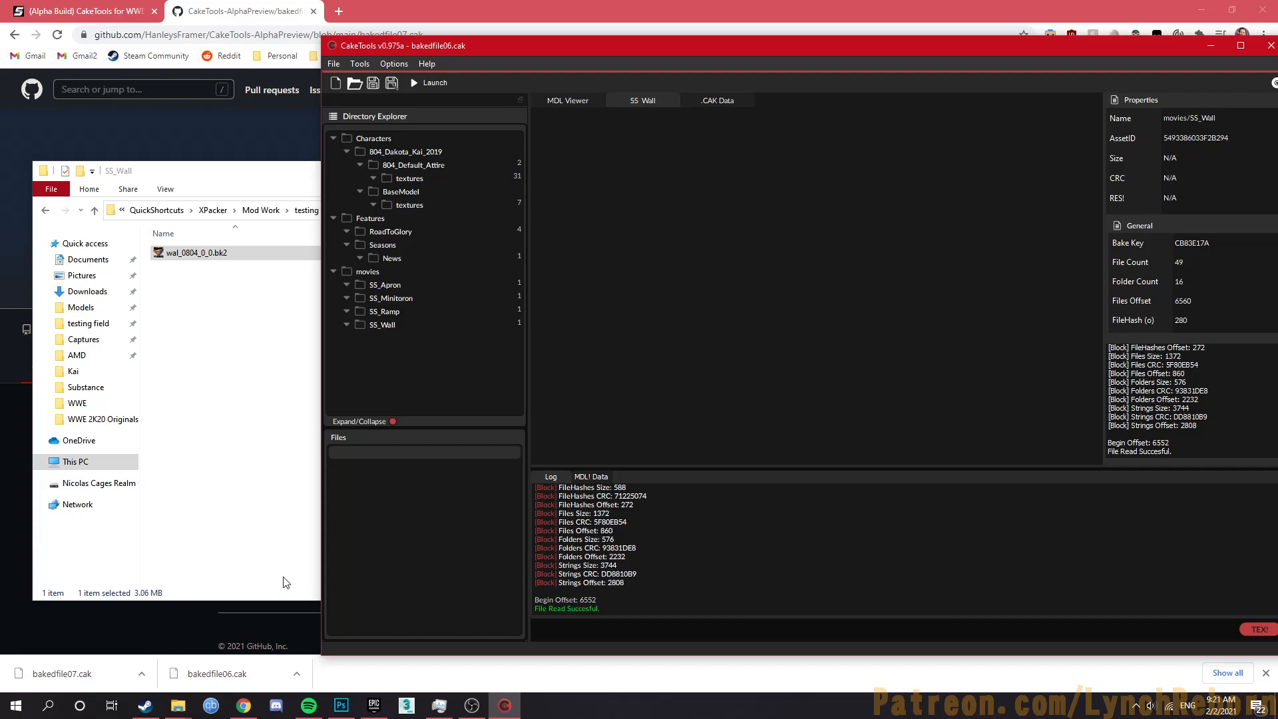
Step: Return to the mod's Kai folder and open the game's movies\titantron folder in WWE 2K20 Originals, sorted by date modified
{"action": "left_click", "coordinate": [229, 347]}
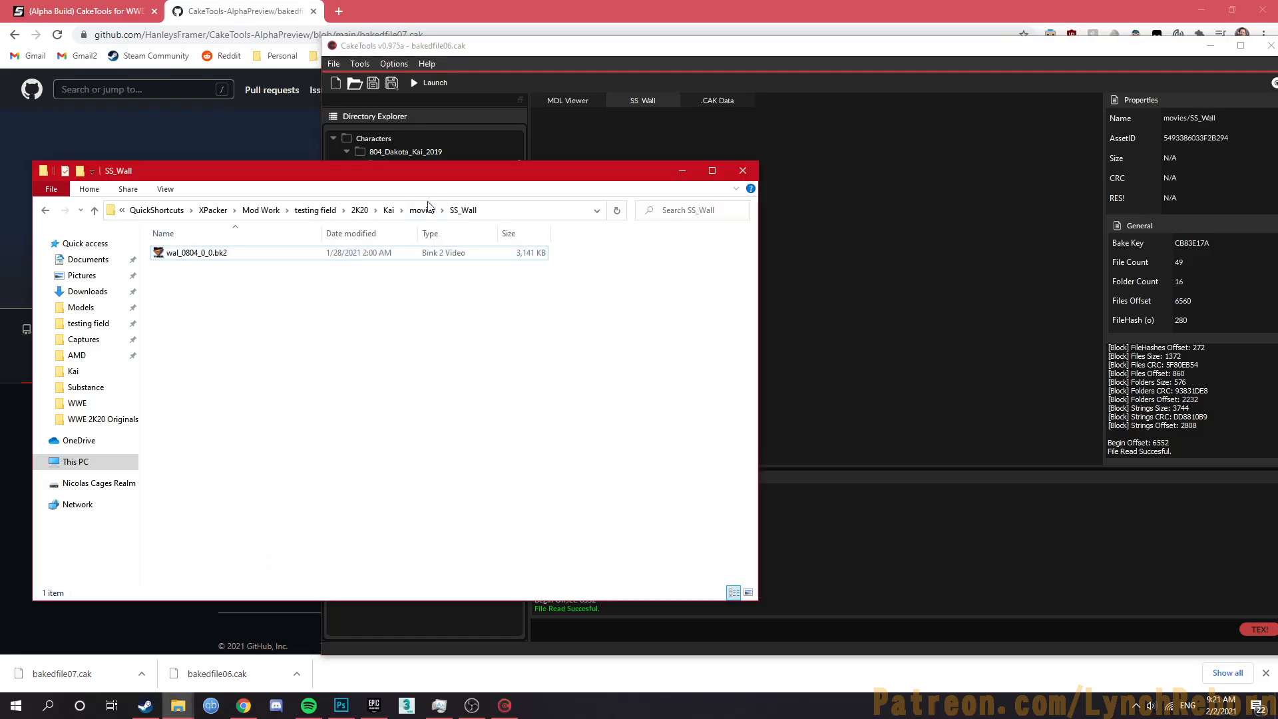
{"action": "left_click", "coordinate": [388, 211]}
{"action": "mouse_move", "coordinate": [178, 706]}
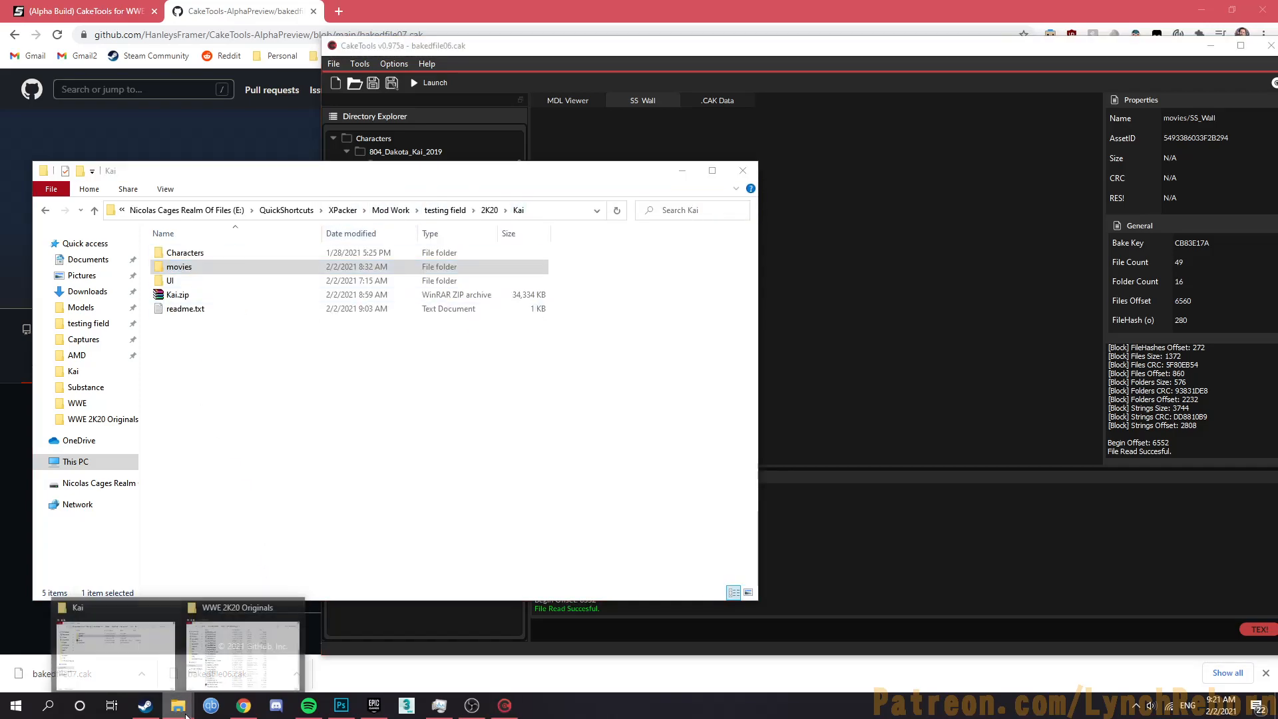
{"action": "left_click", "coordinate": [268, 651]}
{"action": "scroll", "coordinate": [905, 383], "scroll_direction": "up", "scroll_amount": 5}
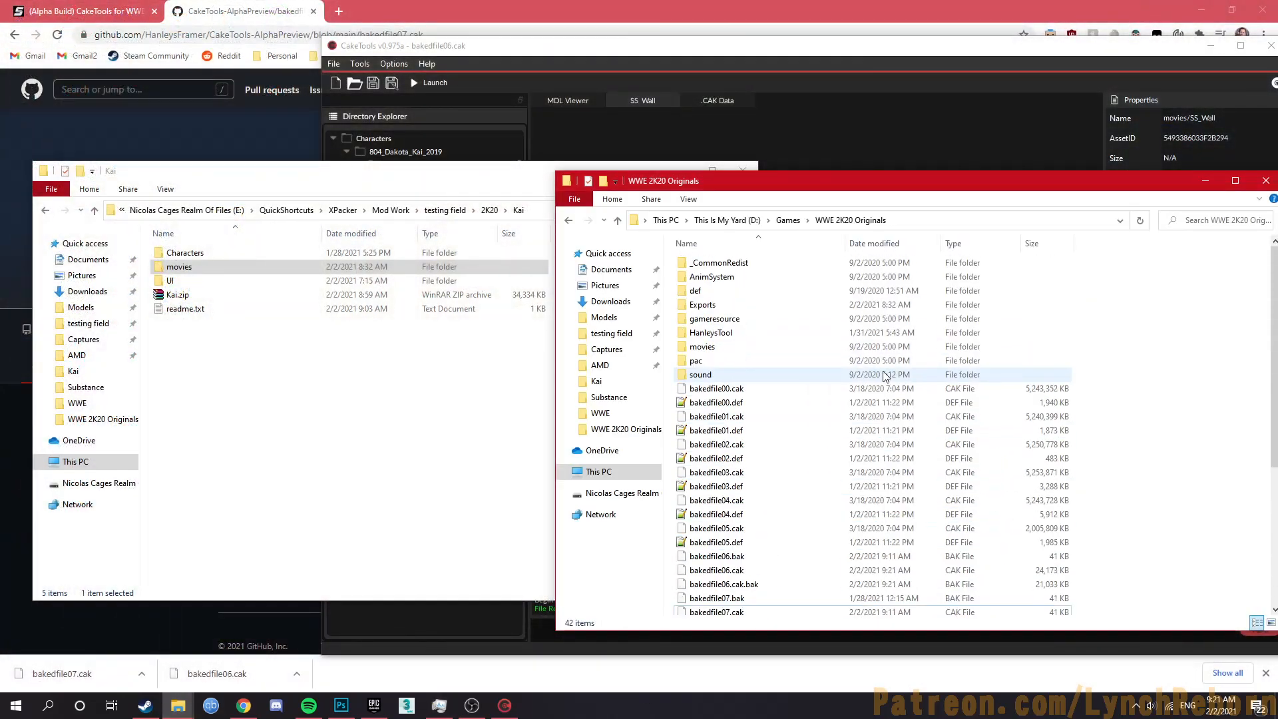
{"action": "double_click", "coordinate": [722, 341]}
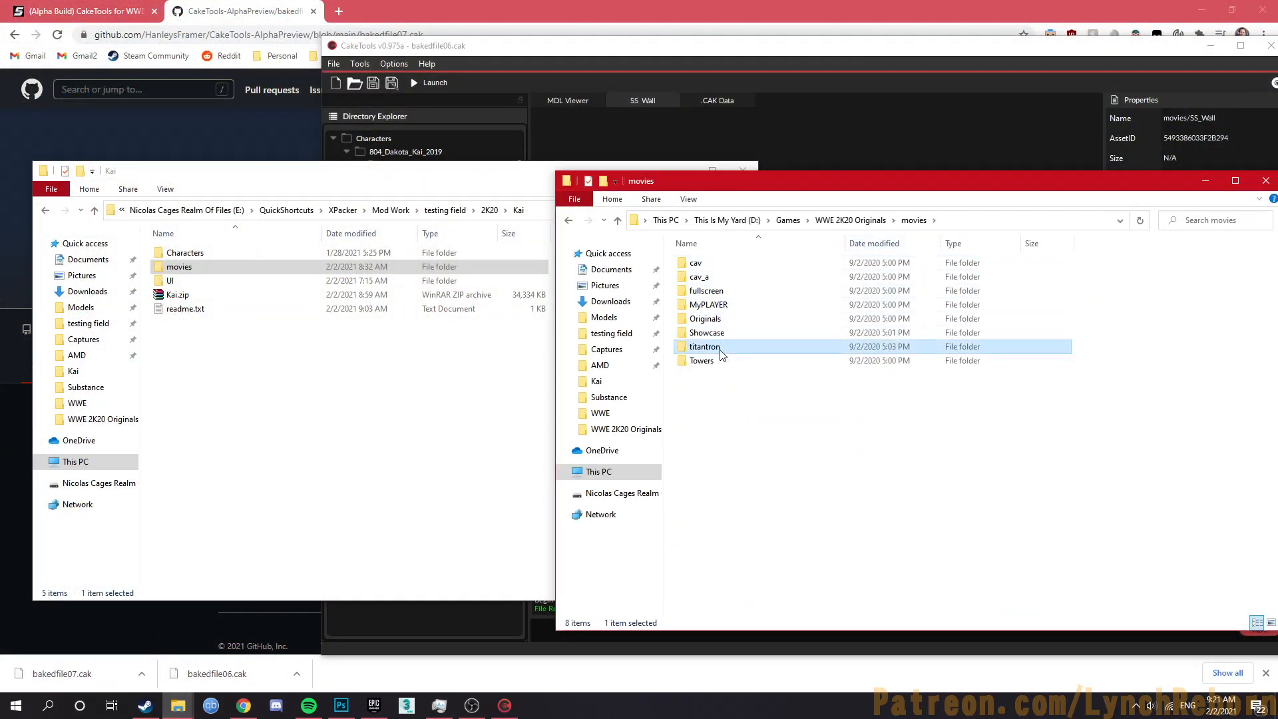
{"action": "double_click", "coordinate": [716, 347]}
{"action": "left_click", "coordinate": [870, 244]}
Step: Copy the three ent_0804 videos from titantron into the mod's movies folder and return the game window to WWE 2K20 Originals
{"action": "left_click", "coordinate": [726, 263]}
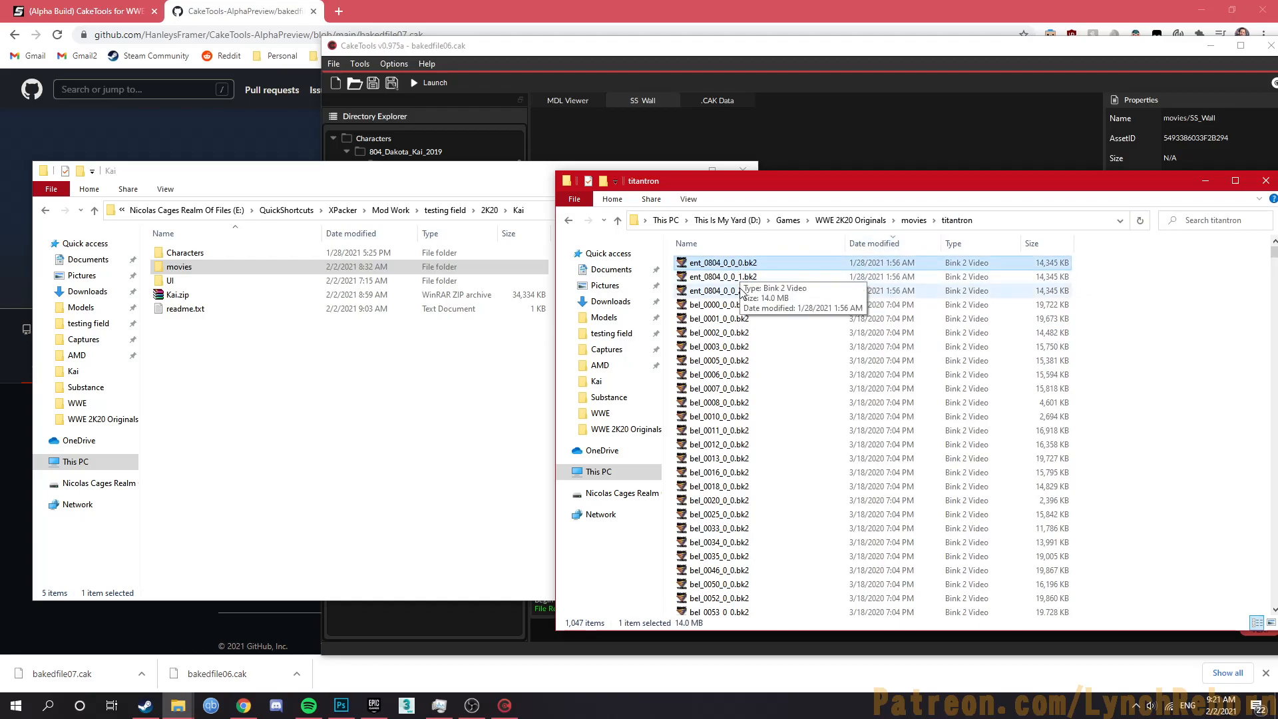
{"action": "left_click", "coordinate": [739, 291], "text": "shift"}
{"action": "double_click", "coordinate": [233, 267]}
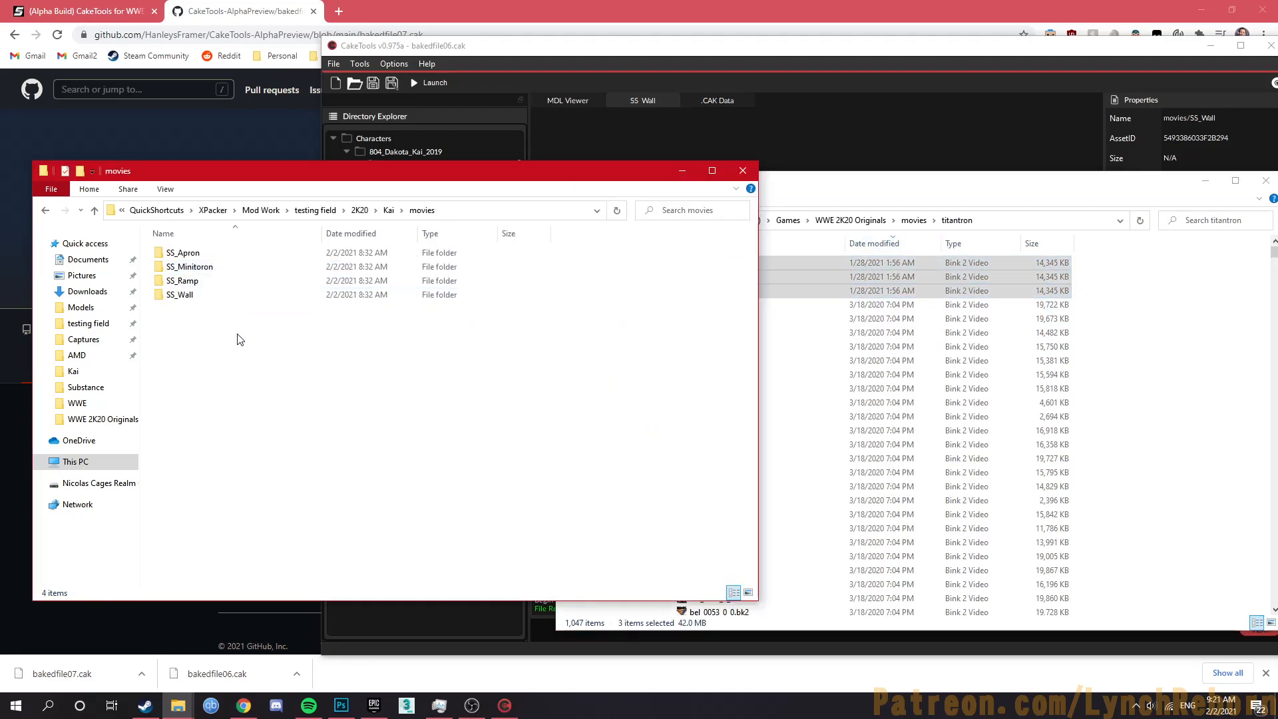
{"action": "key", "text": "ctrl+v"}
{"action": "key", "text": "alt+Up"}
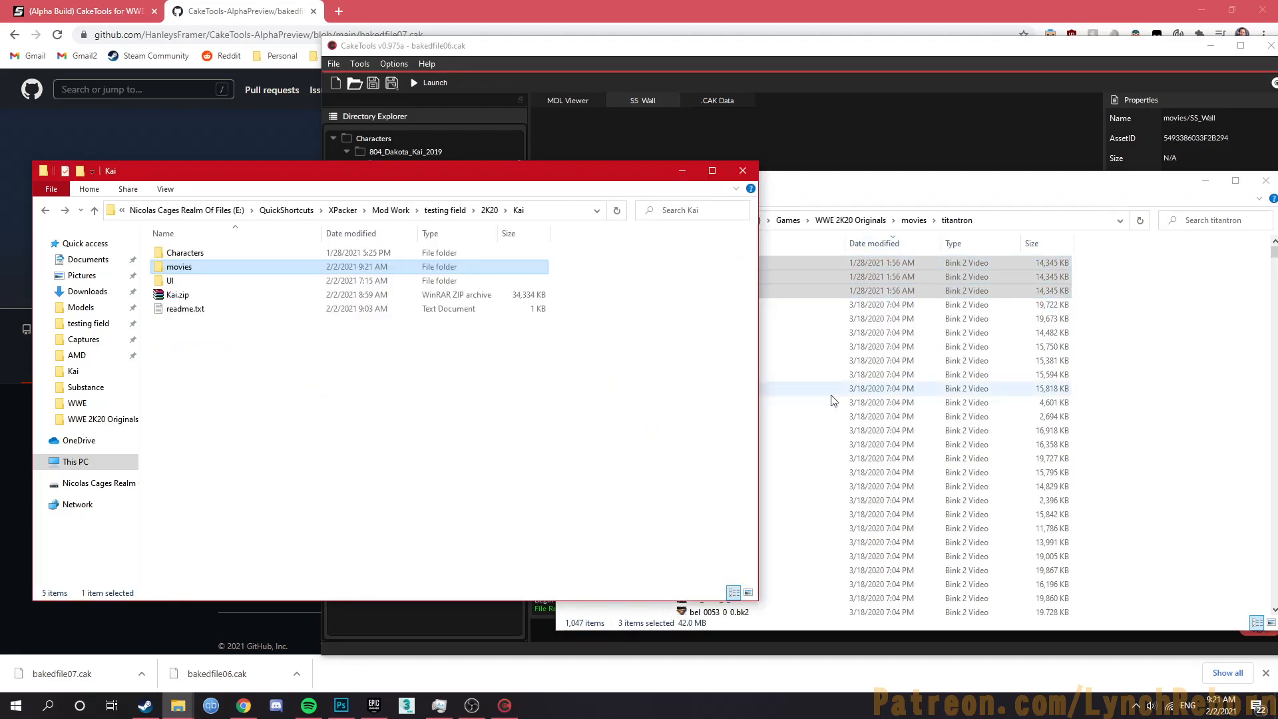
{"action": "left_click", "coordinate": [765, 388]}
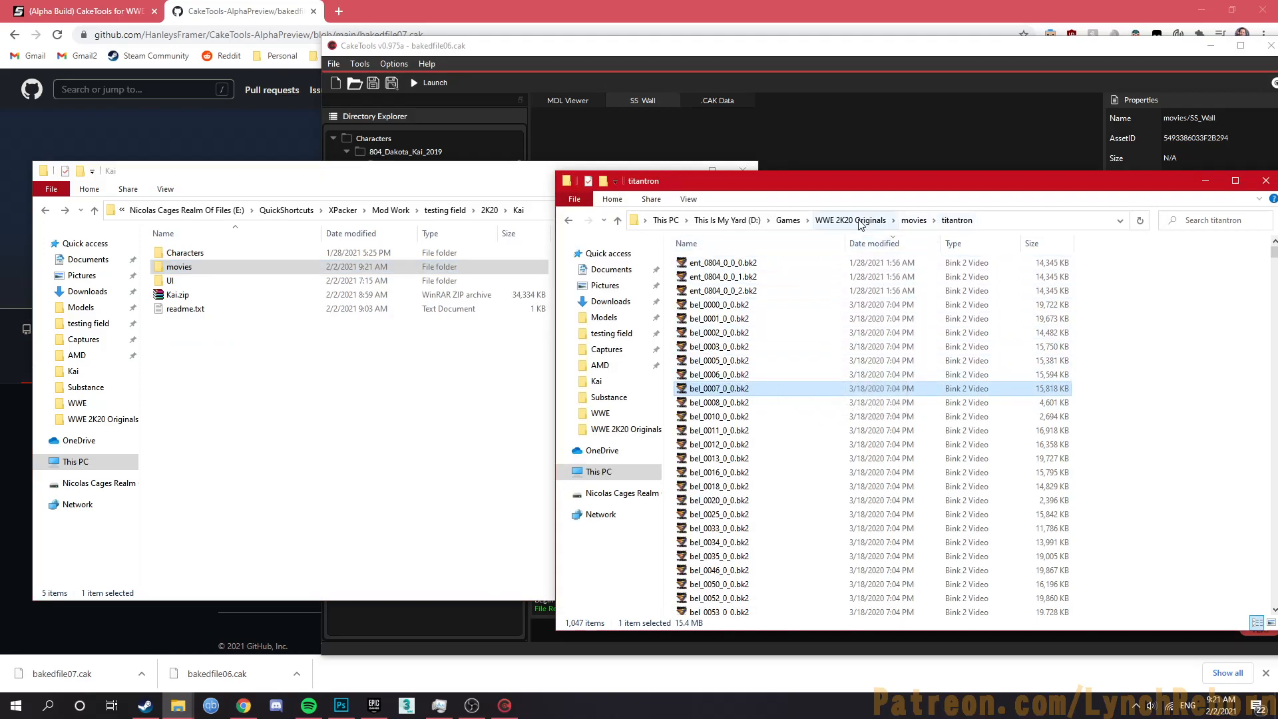
{"action": "key", "text": "alt+Left"}
{"action": "key", "text": "alt+Up"}
Step: Check the mod's UI folder for subfolders and add a root folder named UI to bakedfile06.cak
{"action": "left_click", "coordinate": [348, 373]}
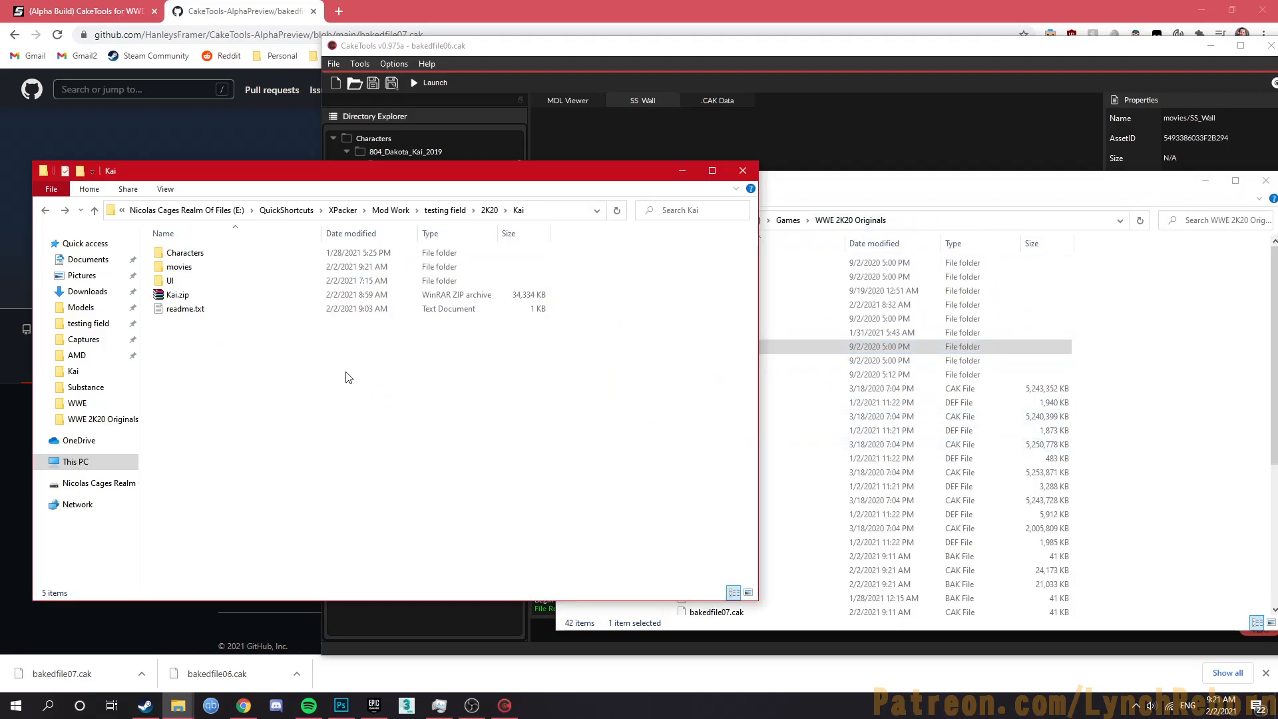
{"action": "double_click", "coordinate": [210, 282]}
{"action": "double_click", "coordinate": [205, 254]}
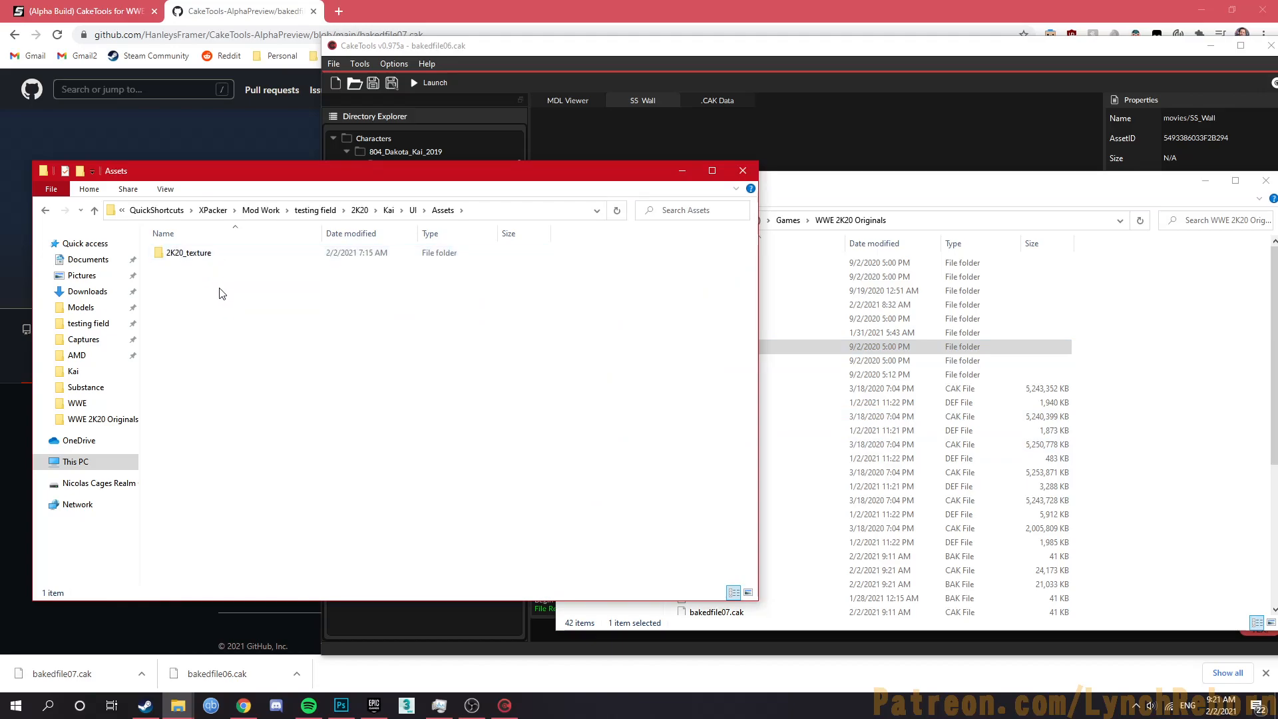
{"action": "key", "text": "alt+Left"}
{"action": "key", "text": "alt+Left"}
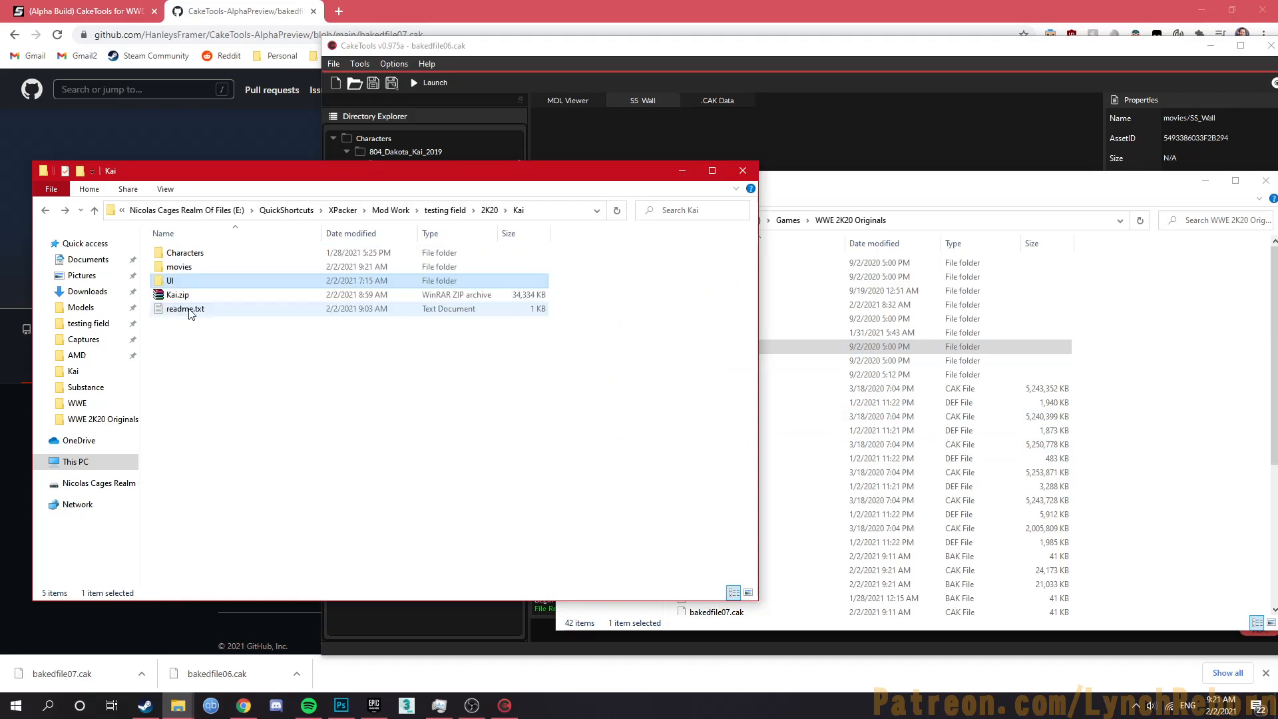
{"action": "left_click", "coordinate": [360, 63]}
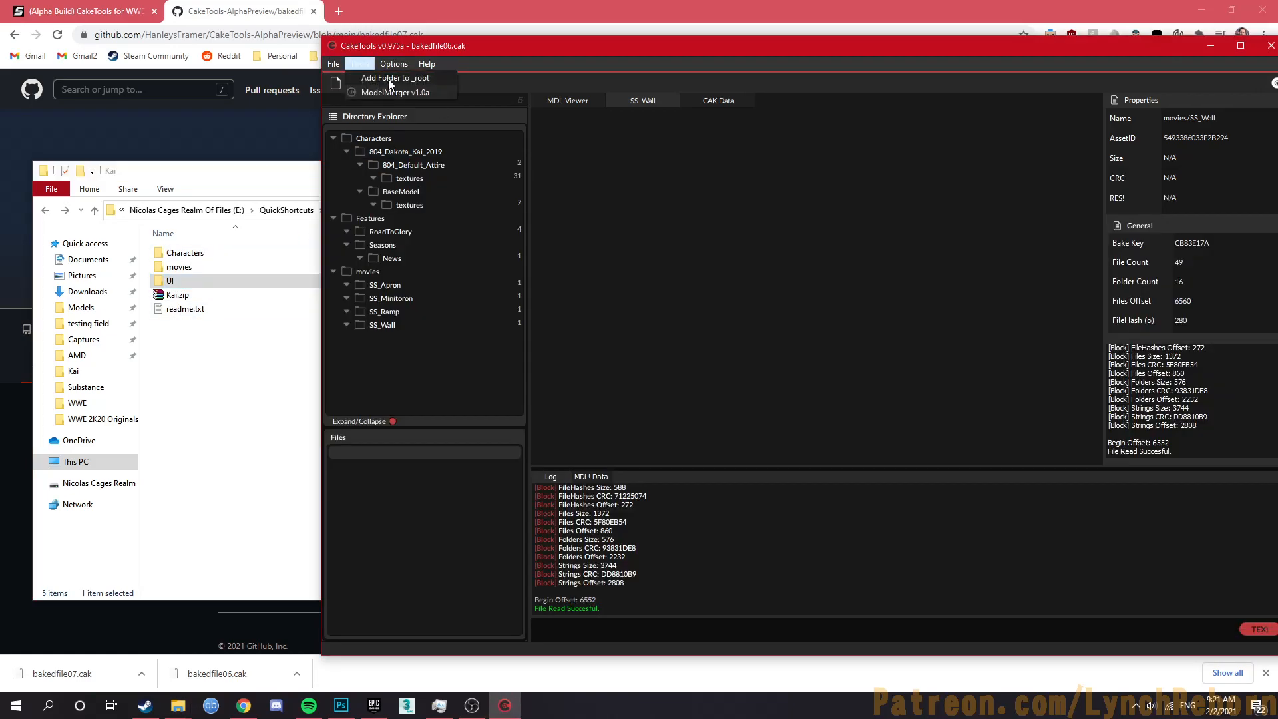
{"action": "left_click", "coordinate": [392, 78]}
{"action": "type", "text": "UI"}
{"action": "key", "text": "Return"}
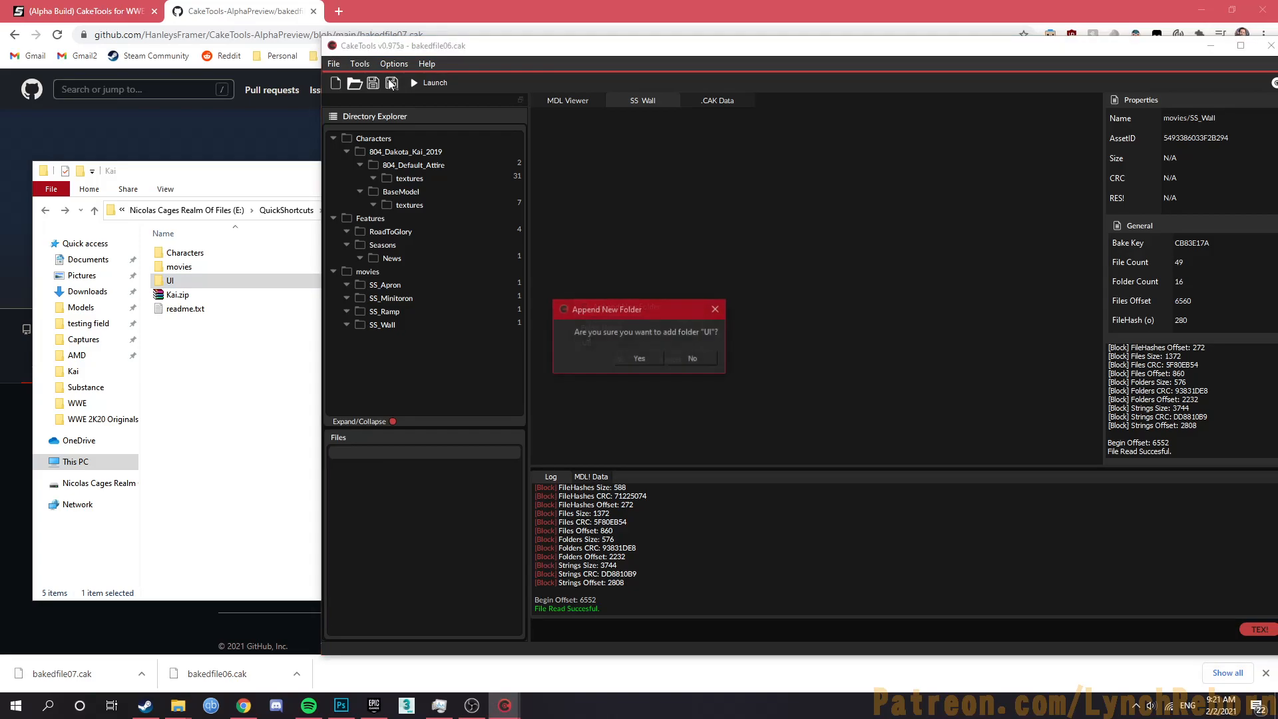
{"action": "key", "text": "Return"}
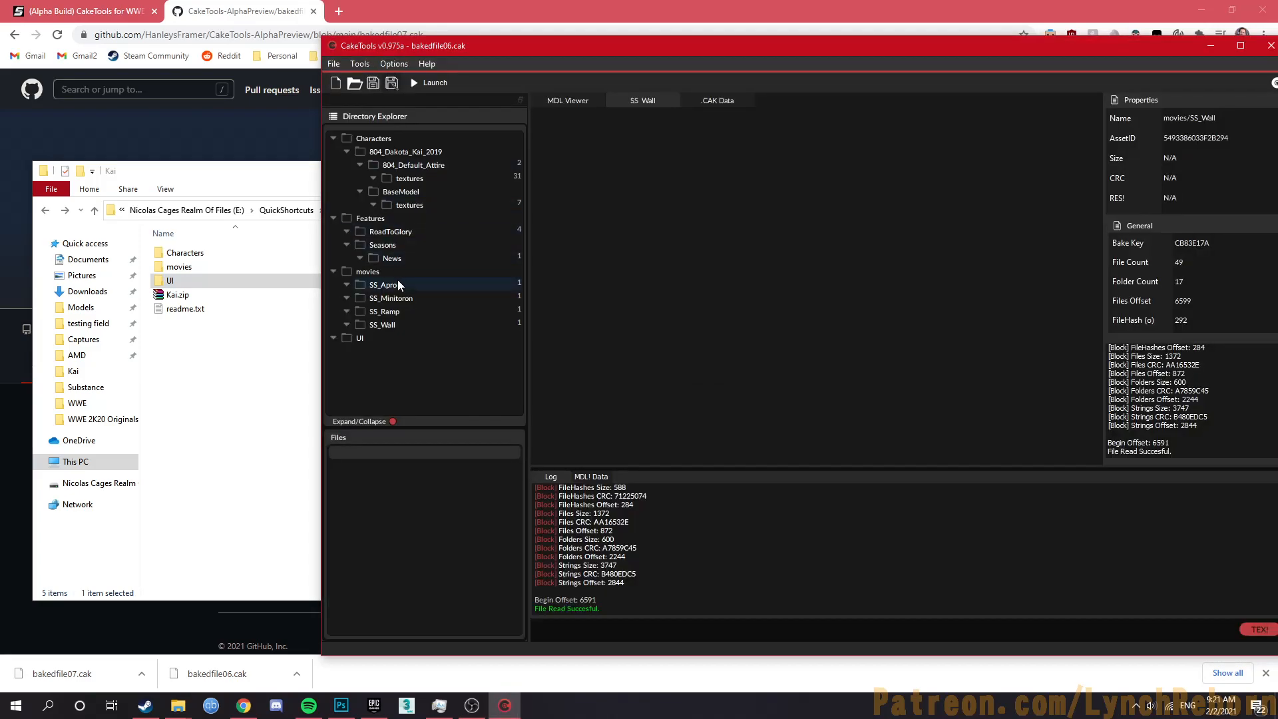
Step: Select the new UI folder in the bakedfile and open the mod's UI\Assets\2K20_texture\2K20_Renders\Superstars folder
{"action": "left_click", "coordinate": [393, 334]}
{"action": "double_click", "coordinate": [201, 257]}
{"action": "double_click", "coordinate": [200, 257]}
{"action": "double_click", "coordinate": [201, 257]}
{"action": "double_click", "coordinate": [200, 257]}
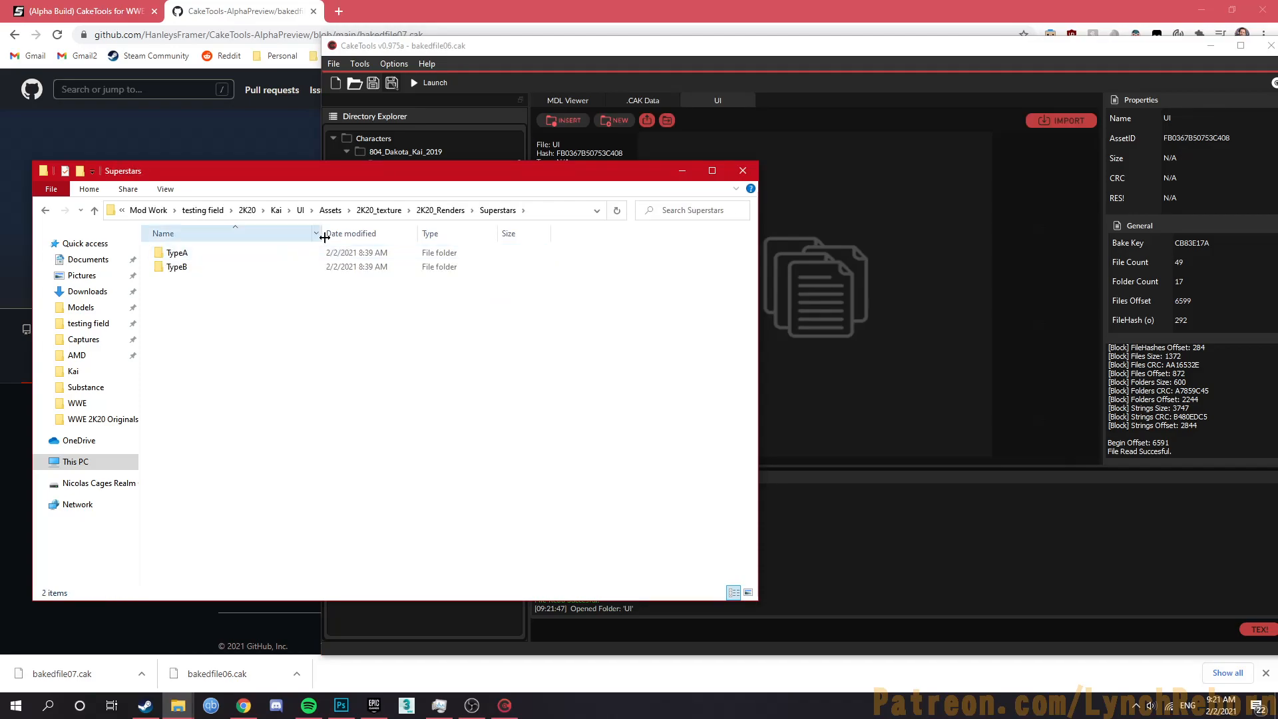
Step: Copy the name Assets from the mod's folder path and add a subfolder with that name to the bakedfile's UI folder
{"action": "left_click", "coordinate": [553, 211]}
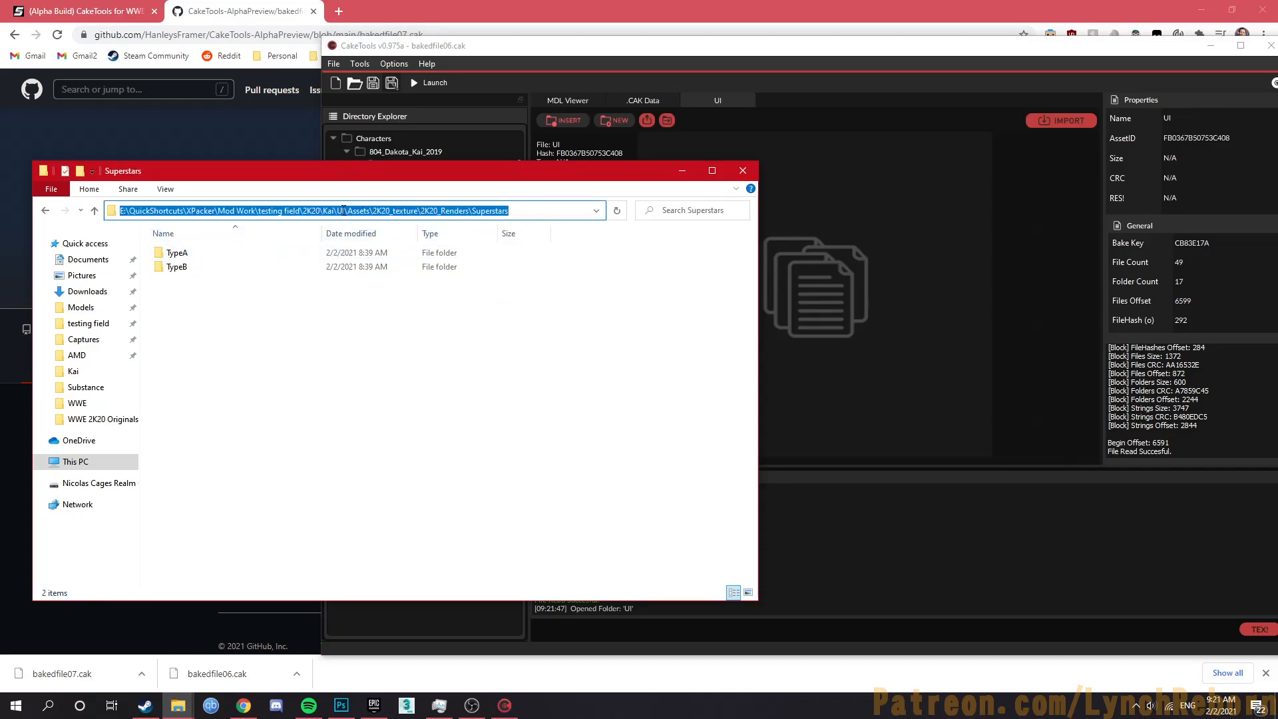
{"action": "left_click_drag", "start_coordinate": [348, 213], "coordinate": [368, 218]}
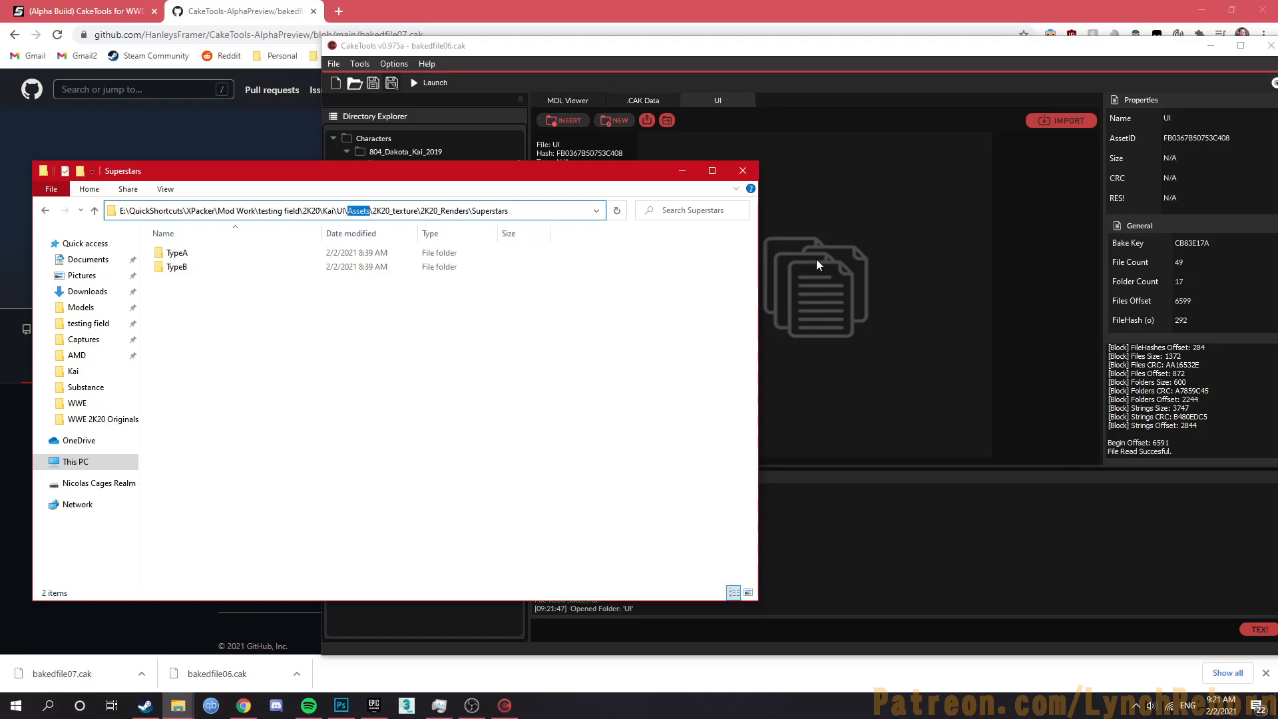
{"action": "left_click", "coordinate": [816, 265]}
{"action": "left_click", "coordinate": [372, 341]}
{"action": "left_click", "coordinate": [625, 122]}
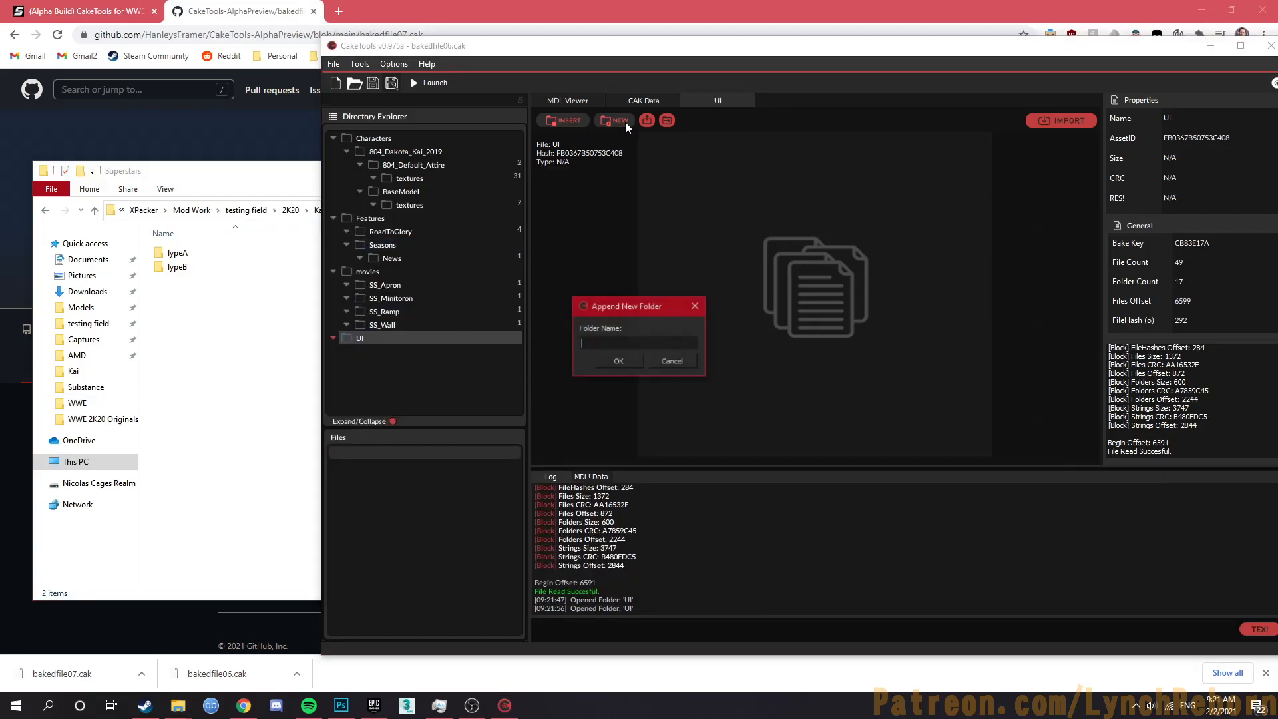
{"action": "left_click", "coordinate": [646, 358]}
Step: Select the Assets folder in the bakedfile for a new subfolder and copy the name 2K20_texture from the mod's folder path
{"action": "left_click", "coordinate": [437, 351]}
{"action": "left_click", "coordinate": [602, 124]}
{"action": "left_click", "coordinate": [178, 706]}
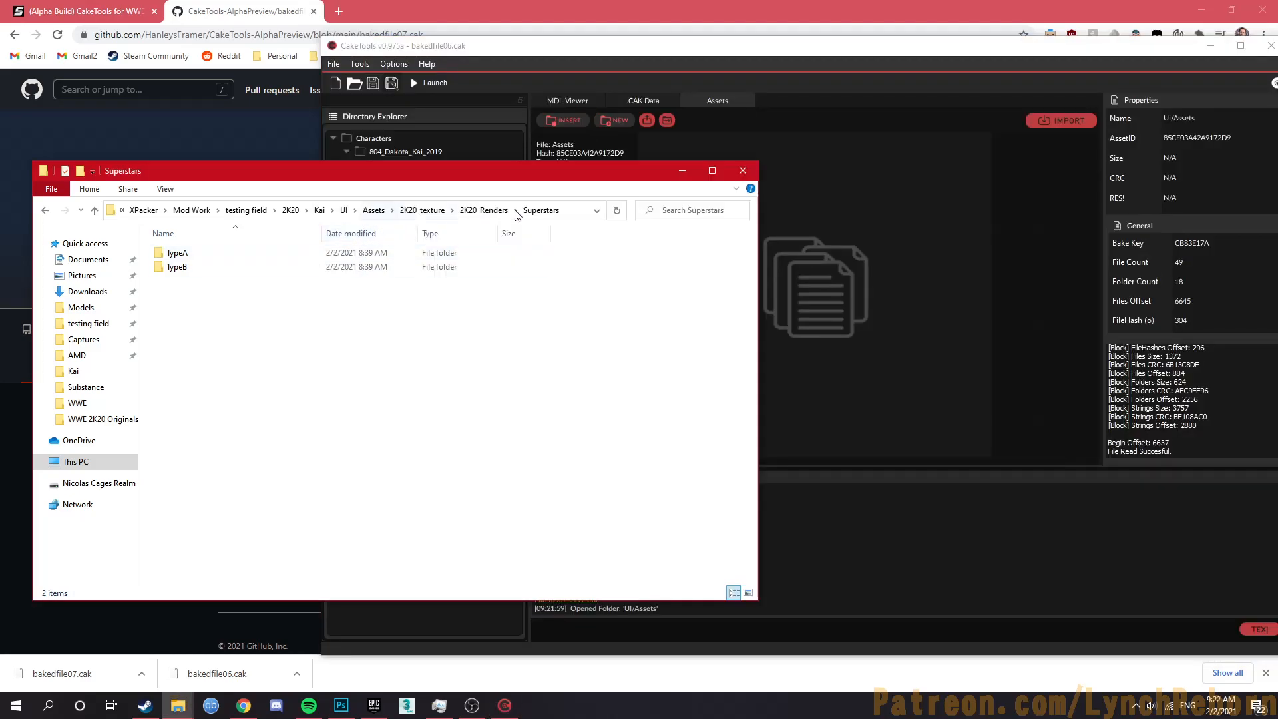
{"action": "left_click", "coordinate": [572, 211]}
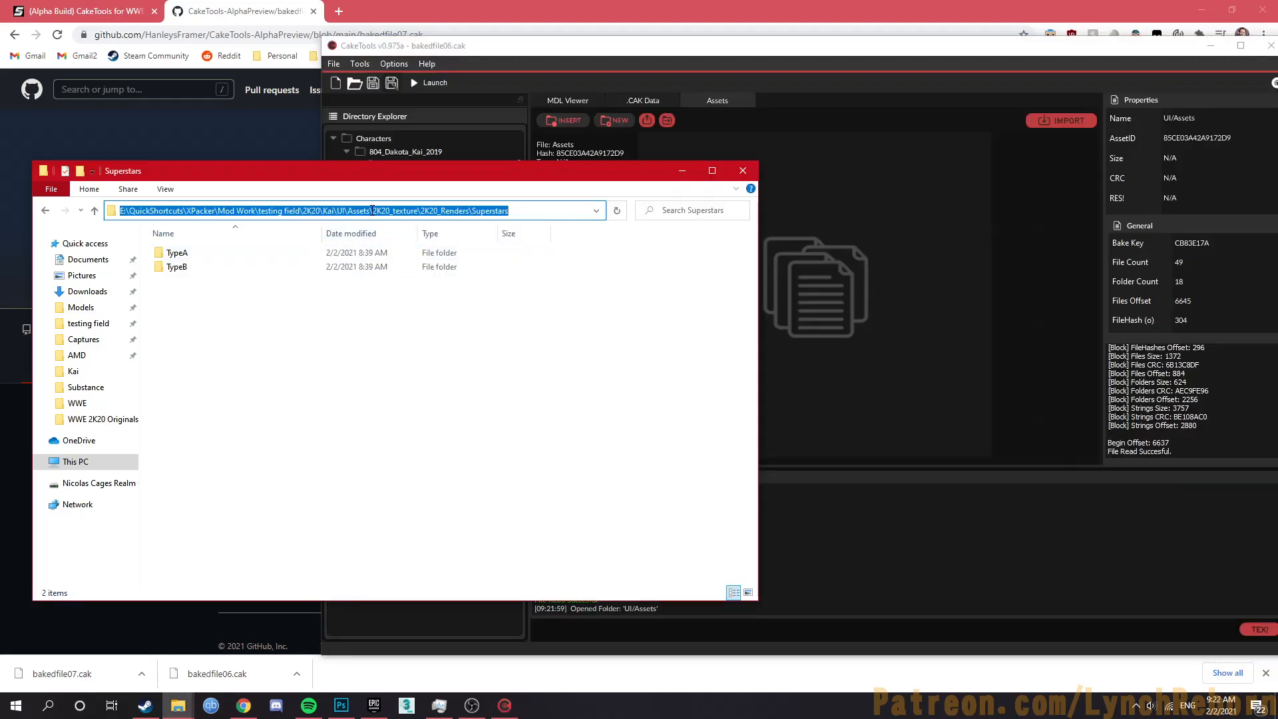
{"action": "left_click_drag", "start_coordinate": [373, 210], "coordinate": [419, 212]}
{"action": "key", "text": "ctrl+c"}
{"action": "left_click", "coordinate": [774, 319]}
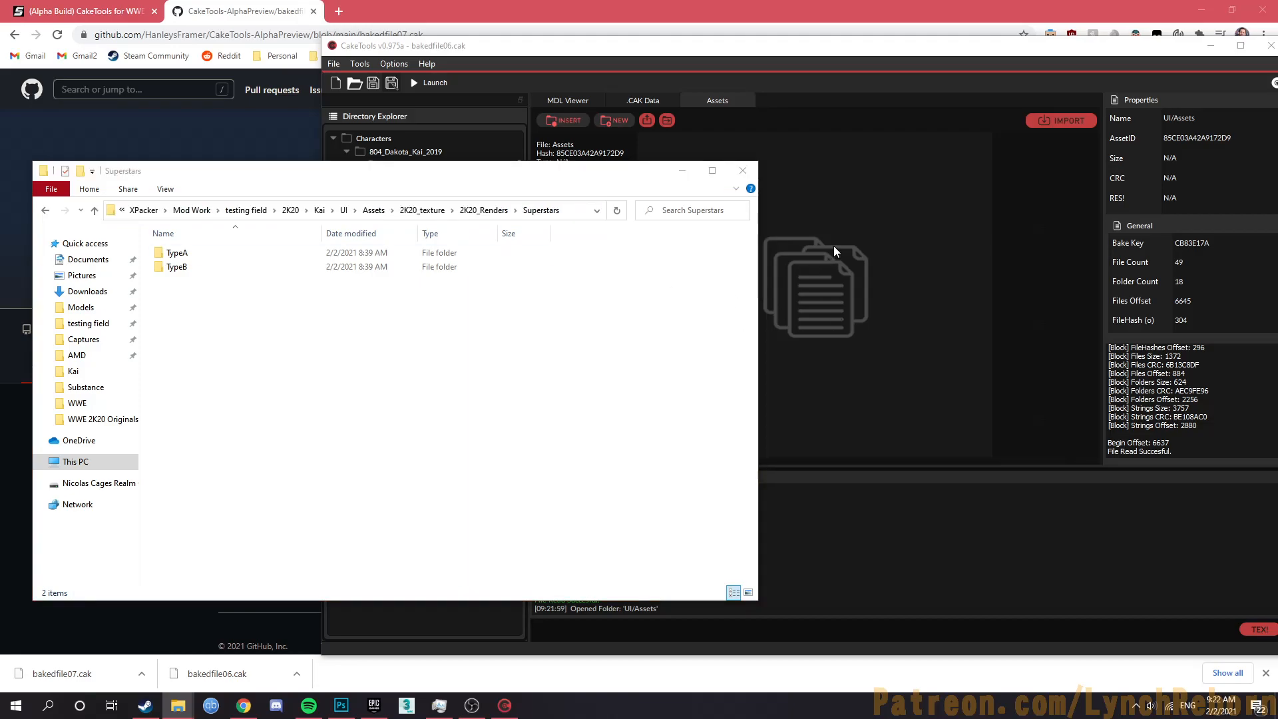
Step: Add a subfolder named 2K20_texture to Assets, without the leading backslash in its name
{"action": "key", "text": "alt+Tab"}
{"action": "key", "text": "ctrl+v"}
{"action": "left_click", "coordinate": [625, 359]}
{"action": "left_click", "coordinate": [698, 358]}
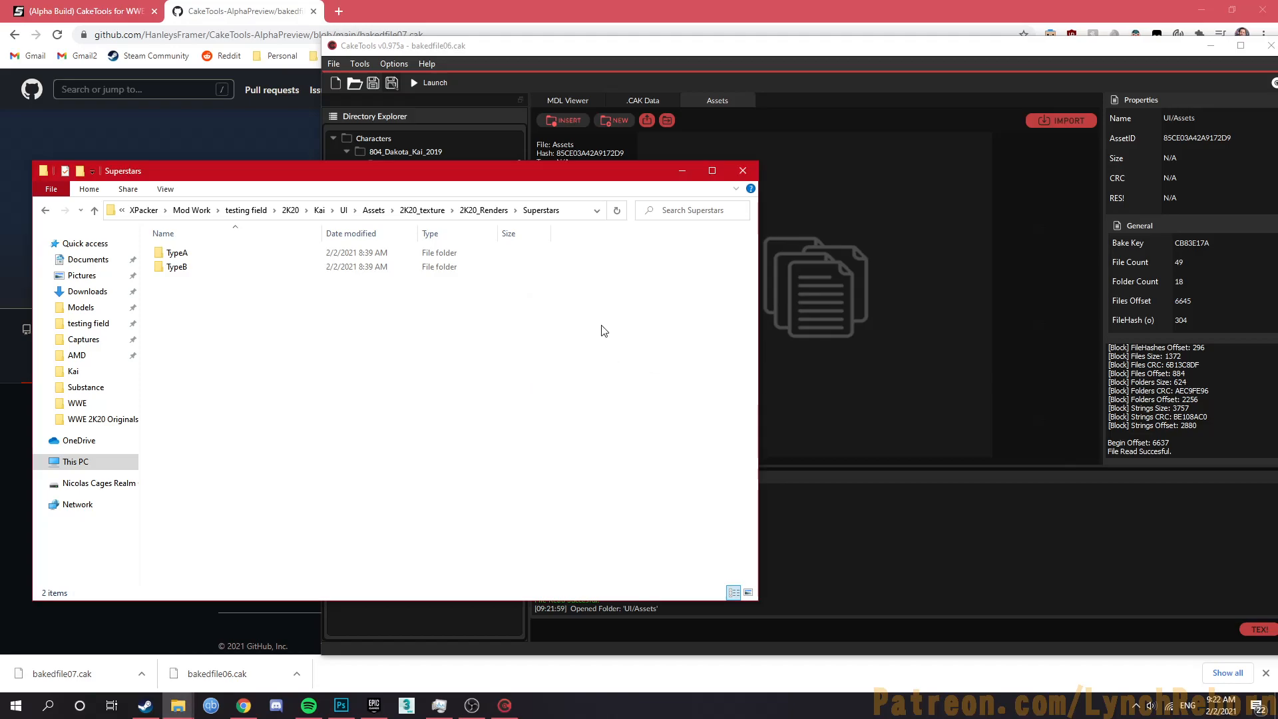
{"action": "left_click", "coordinate": [624, 121]}
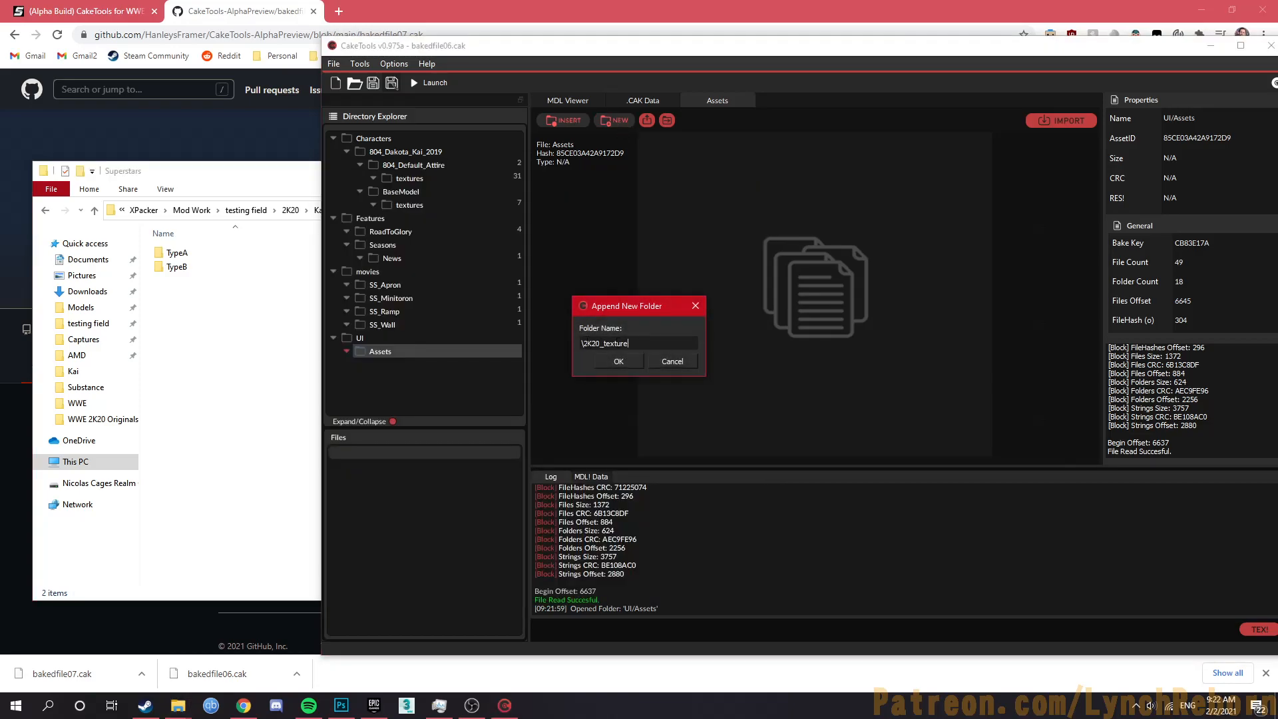
{"action": "left_click", "coordinate": [629, 362]}
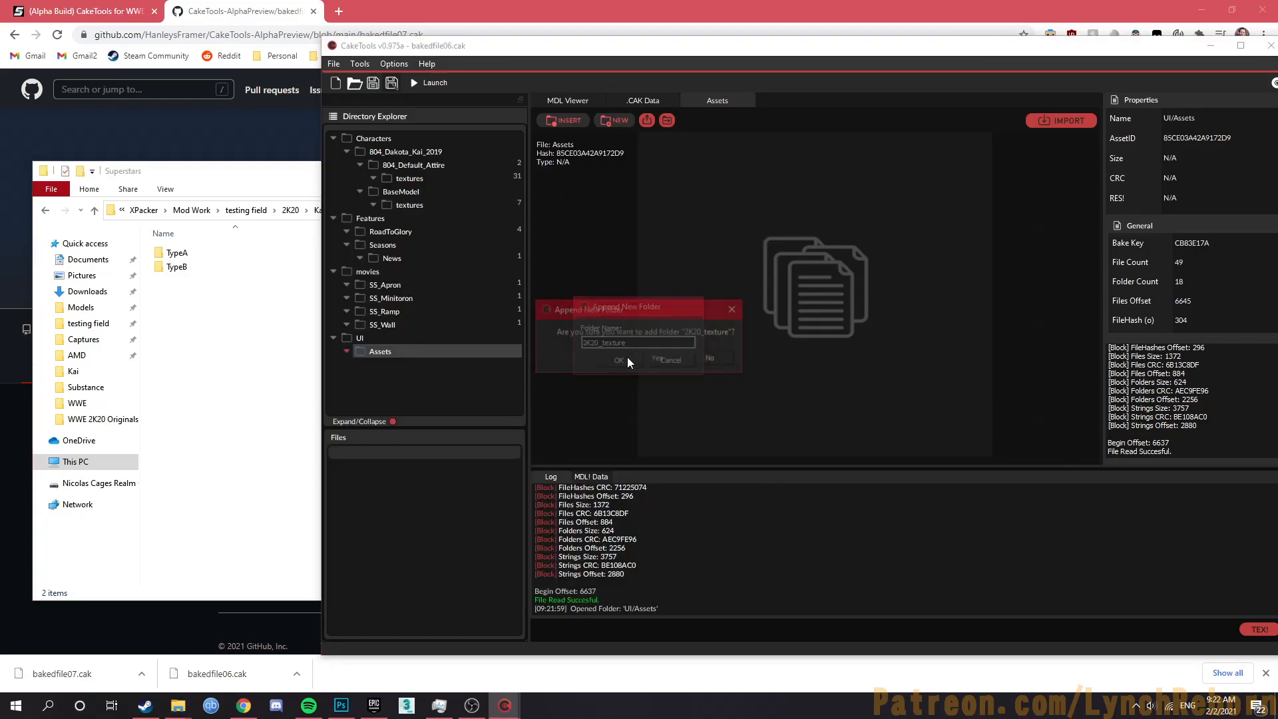
{"action": "left_click", "coordinate": [653, 361]}
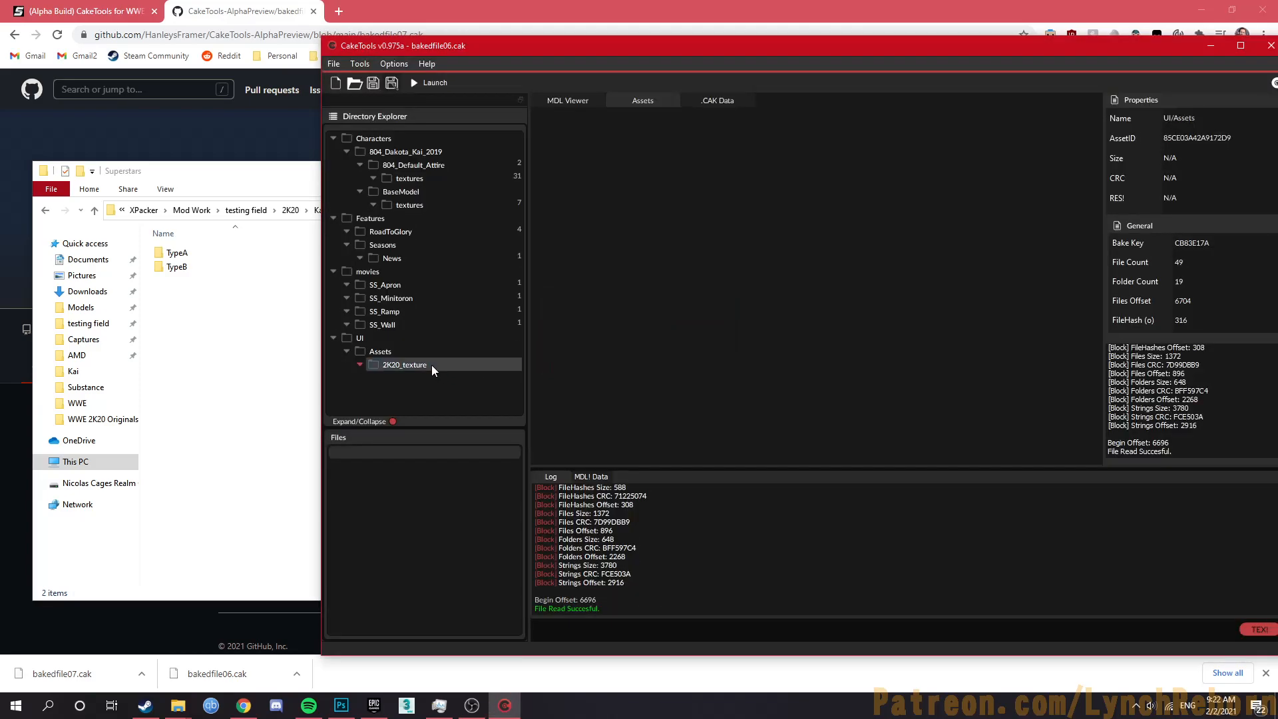
Step: Add a subfolder named 2K20_Renders to the bakedfile's 2K20_texture folder, taking the name from the mod's folder path
{"action": "left_click", "coordinate": [431, 365]}
{"action": "left_click", "coordinate": [614, 122]}
{"action": "left_click", "coordinate": [300, 286]}
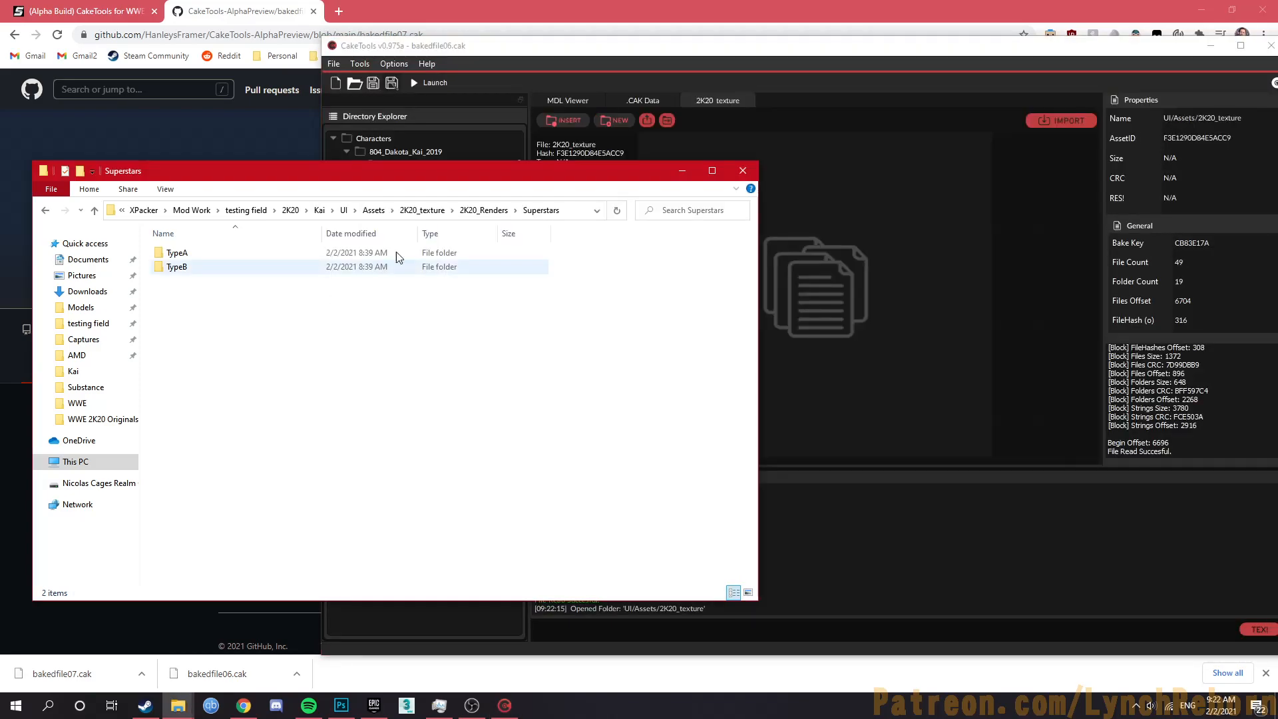
{"action": "left_click", "coordinate": [566, 211]}
{"action": "left_click_drag", "start_coordinate": [423, 212], "coordinate": [452, 213]}
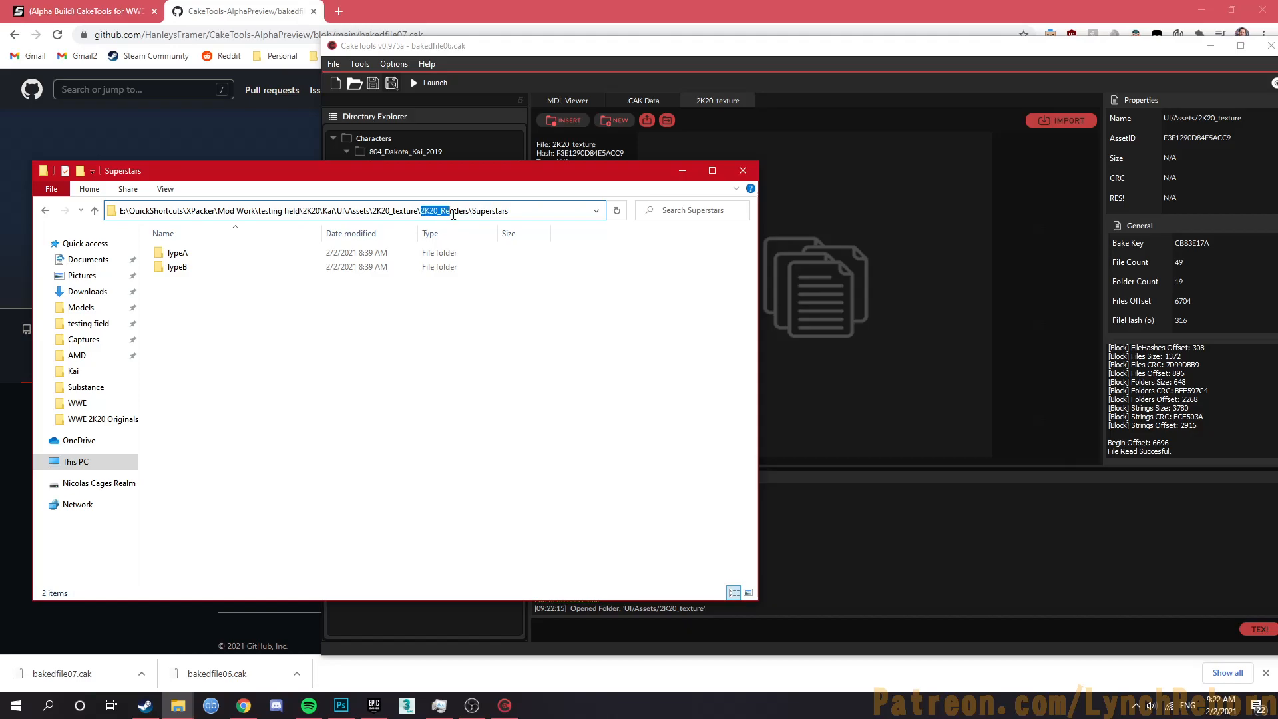
{"action": "left_click", "coordinate": [788, 285]}
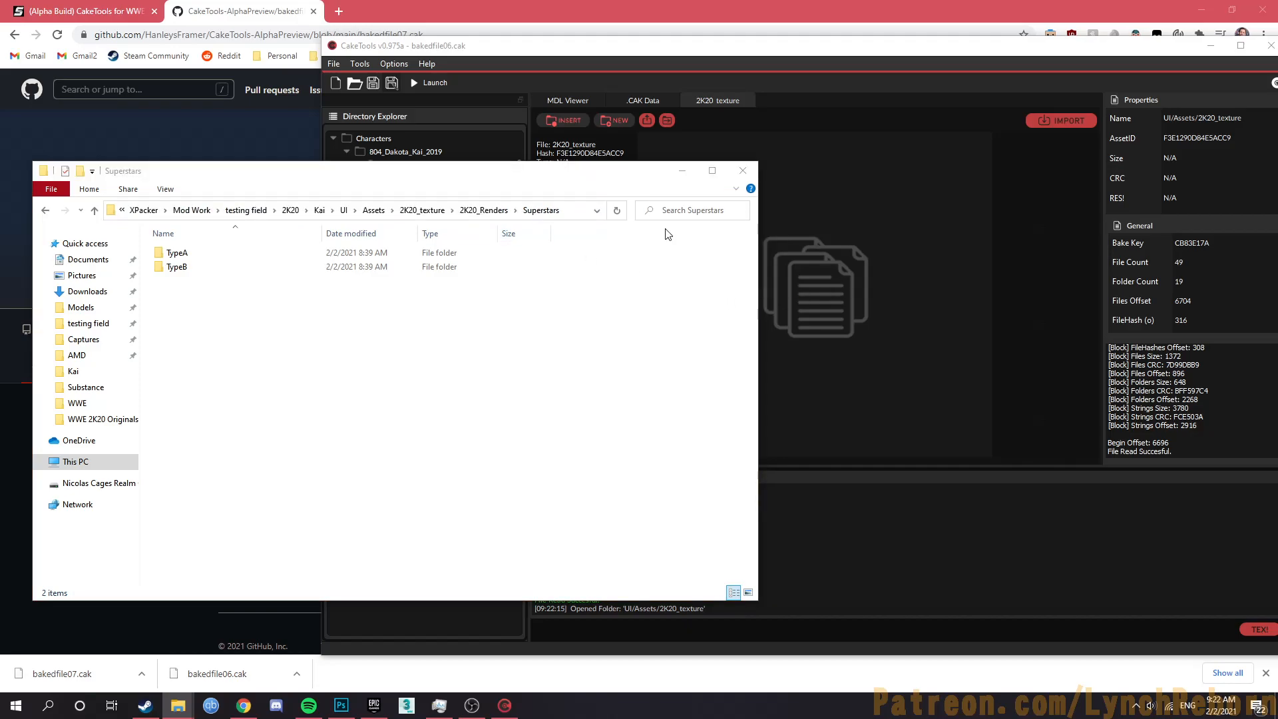
{"action": "type", "text": "2K20_Renders"}
{"action": "left_click", "coordinate": [643, 358]}
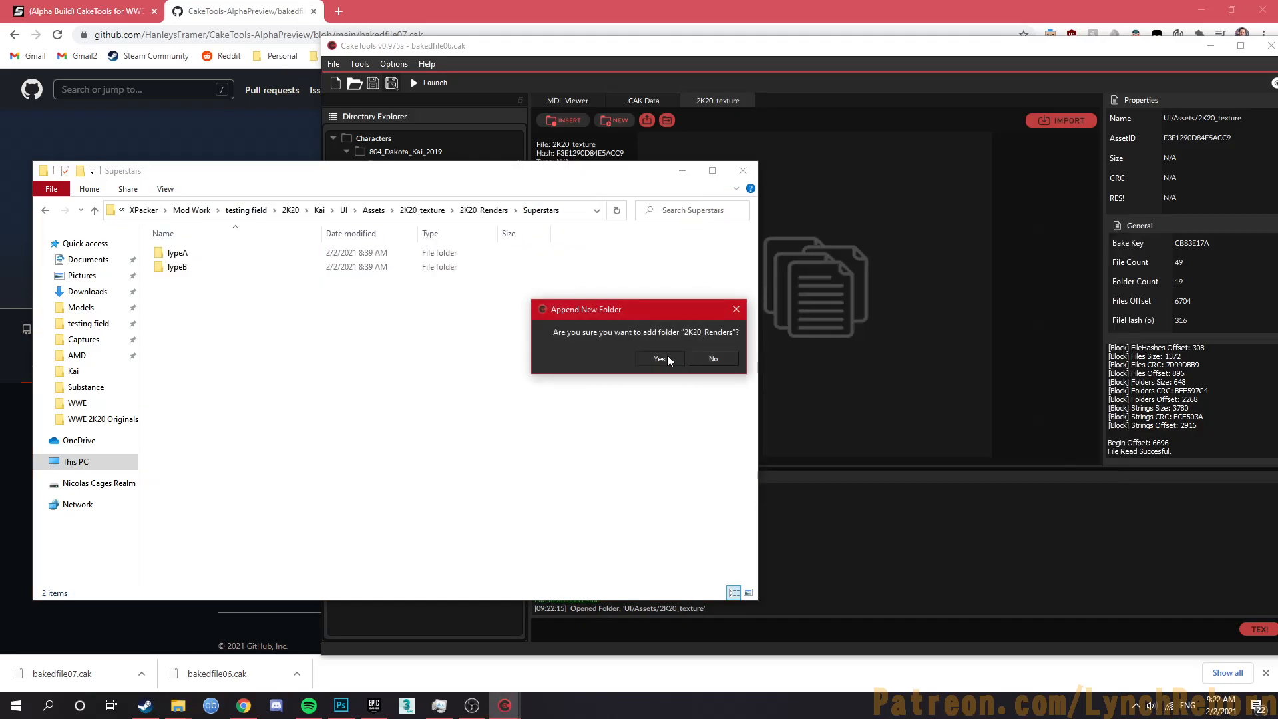
{"action": "left_click", "coordinate": [659, 358]}
Step: Add a subfolder named Superstars to the bakedfile's 2K20_Renders folder
{"action": "left_click", "coordinate": [452, 381]}
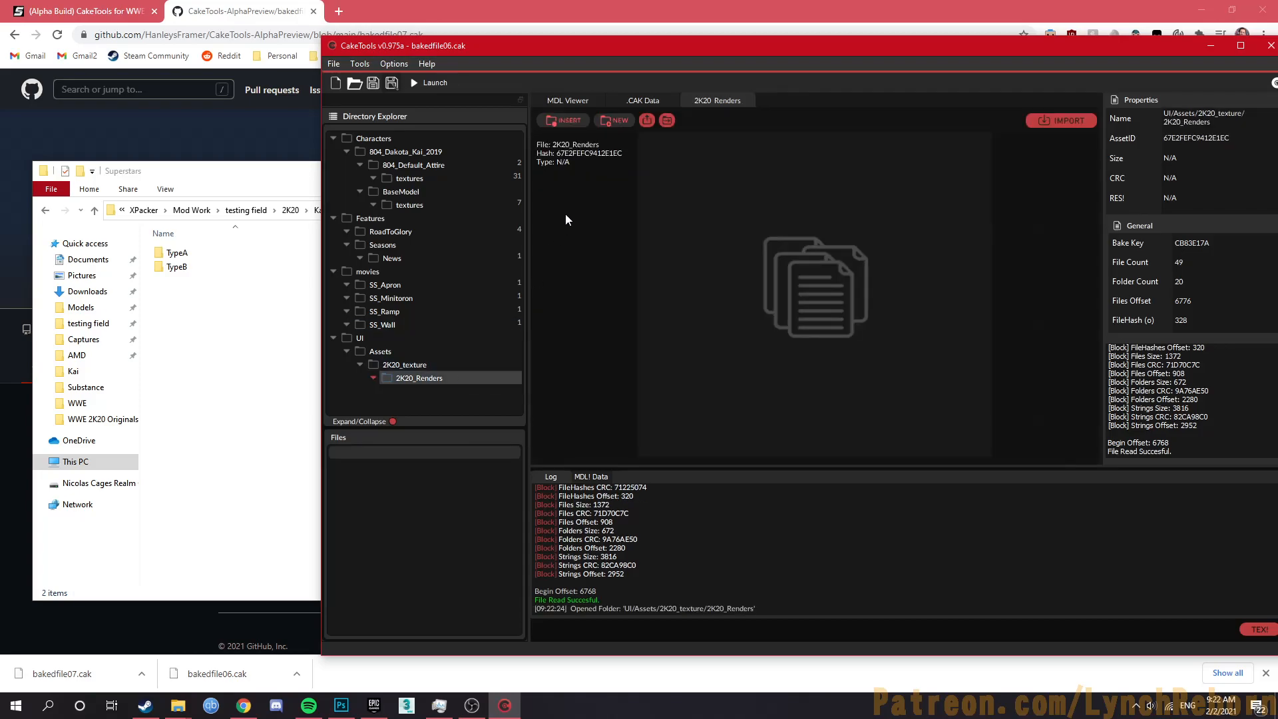
{"action": "left_click", "coordinate": [614, 122]}
{"action": "type", "text": "Superstars"}
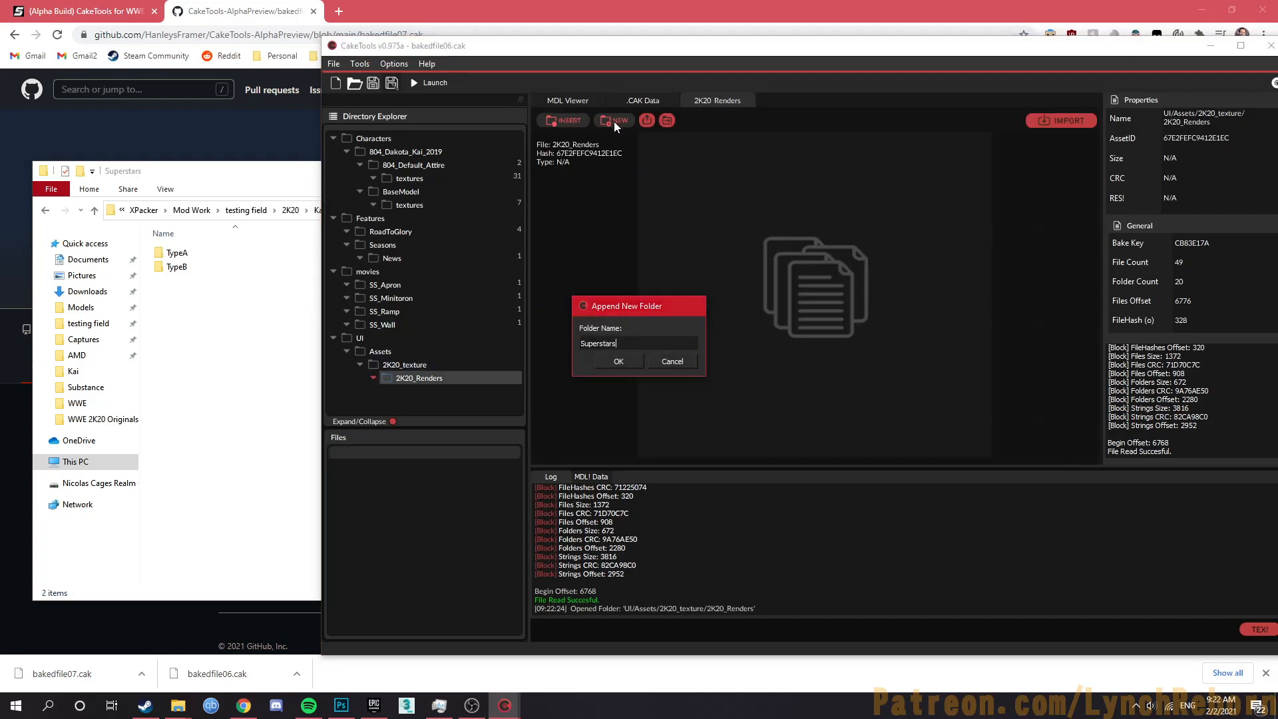
{"action": "key", "text": "Return"}
{"action": "key", "text": "Return"}
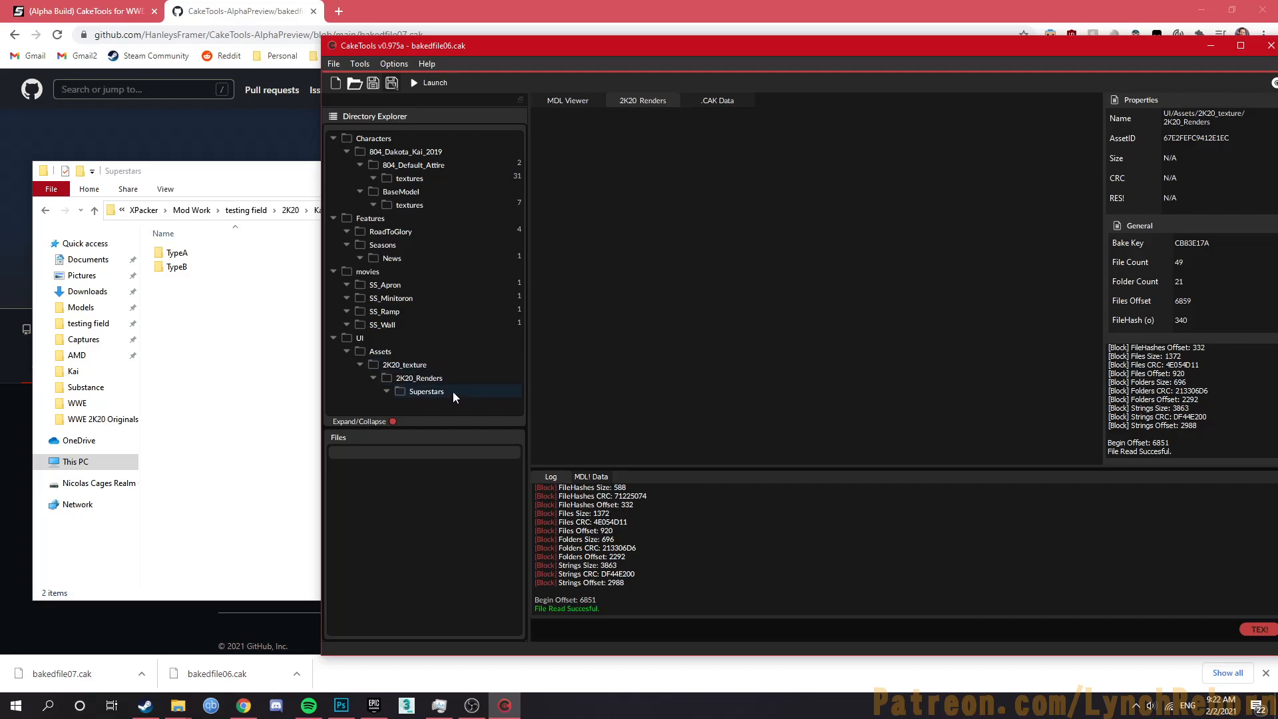
Step: Add a subfolder named TypeA to the bakedfile's Superstars folder
{"action": "left_click", "coordinate": [453, 391]}
{"action": "left_click", "coordinate": [606, 117]}
{"action": "type", "text": "Type"}
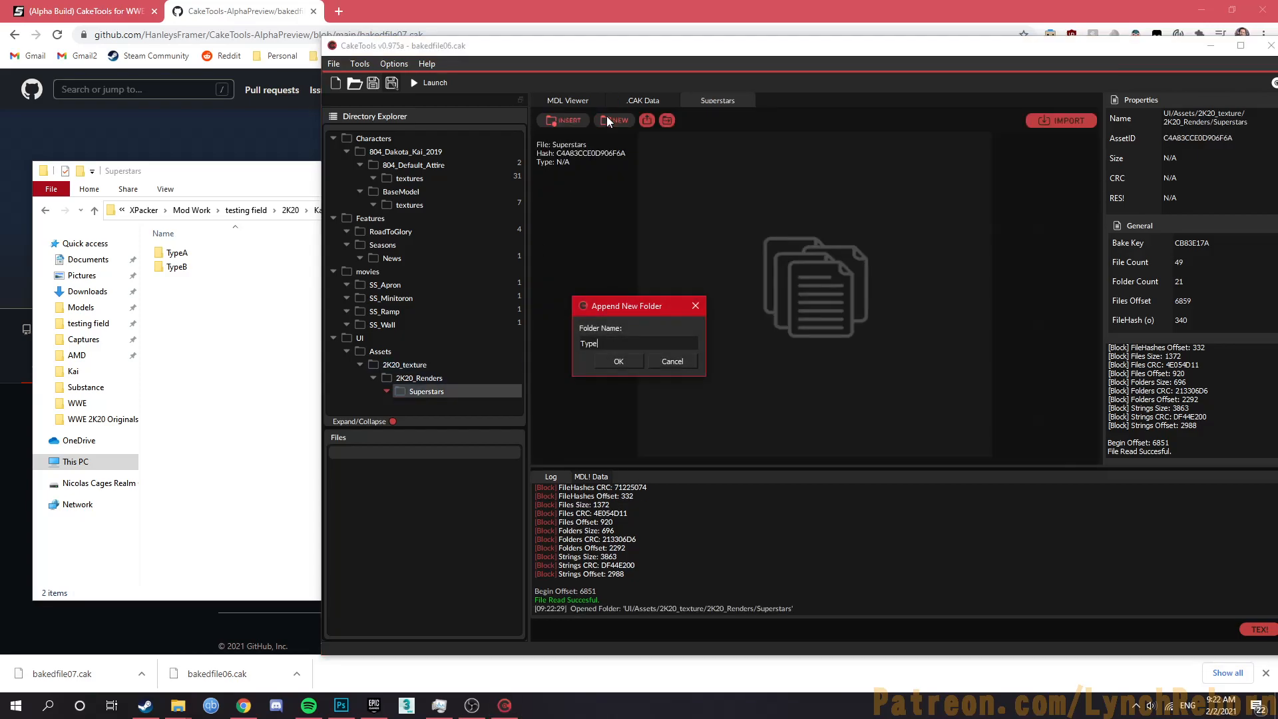
{"action": "type", "text": "A"}
{"action": "key", "text": "Return"}
{"action": "key", "text": "Return"}
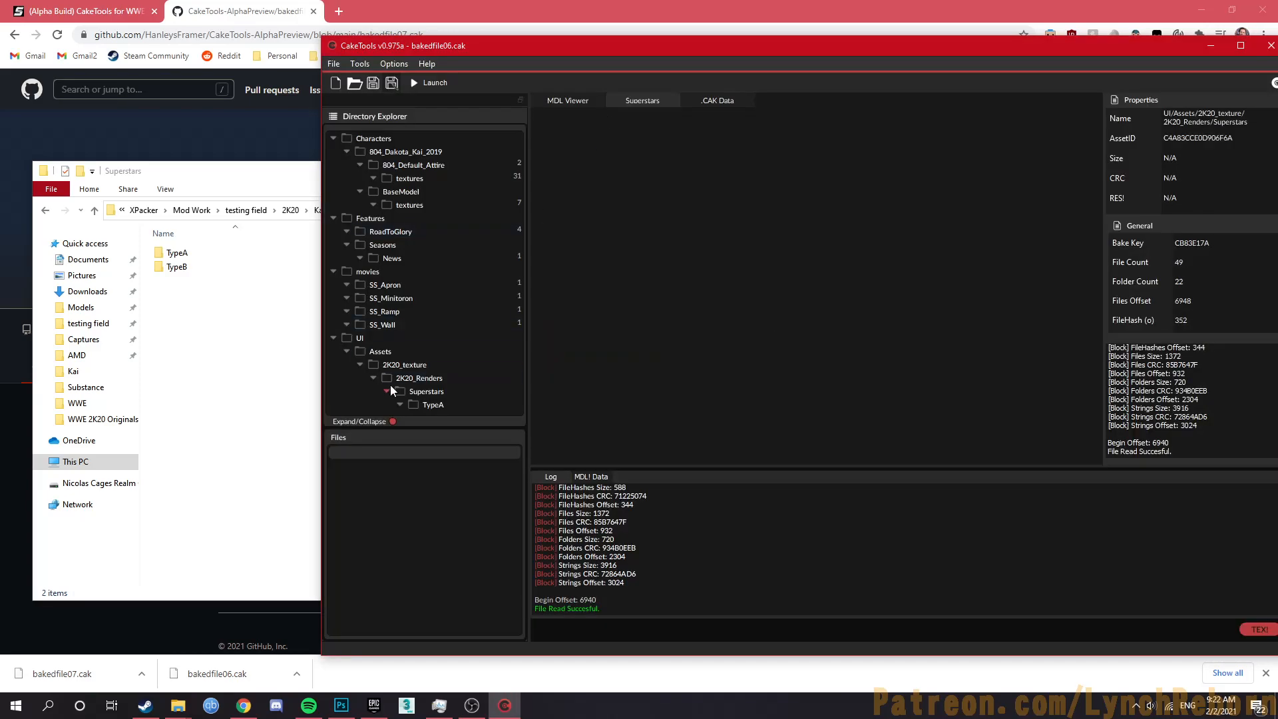
Step: Add a second subfolder named TypeB to the bakedfile's Superstars folder
{"action": "left_click", "coordinate": [392, 391]}
{"action": "left_click", "coordinate": [624, 120]}
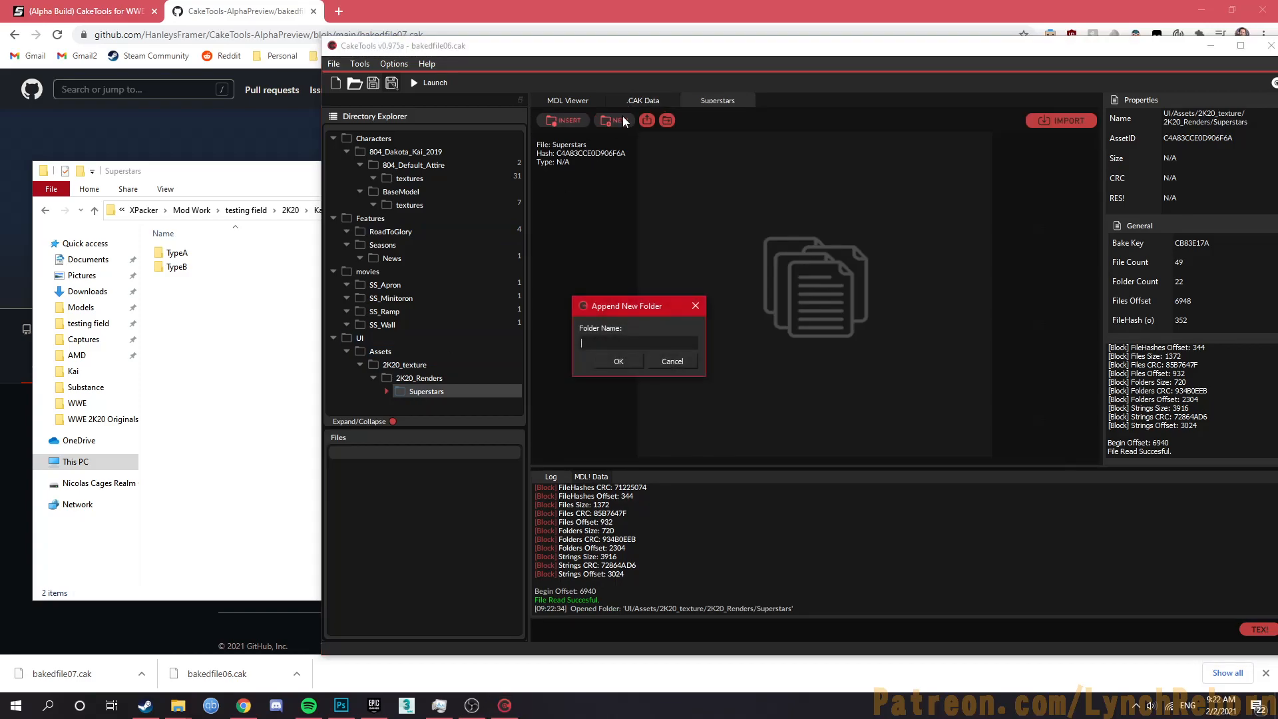
{"action": "type", "text": "TypeB"}
{"action": "key", "text": "Return"}
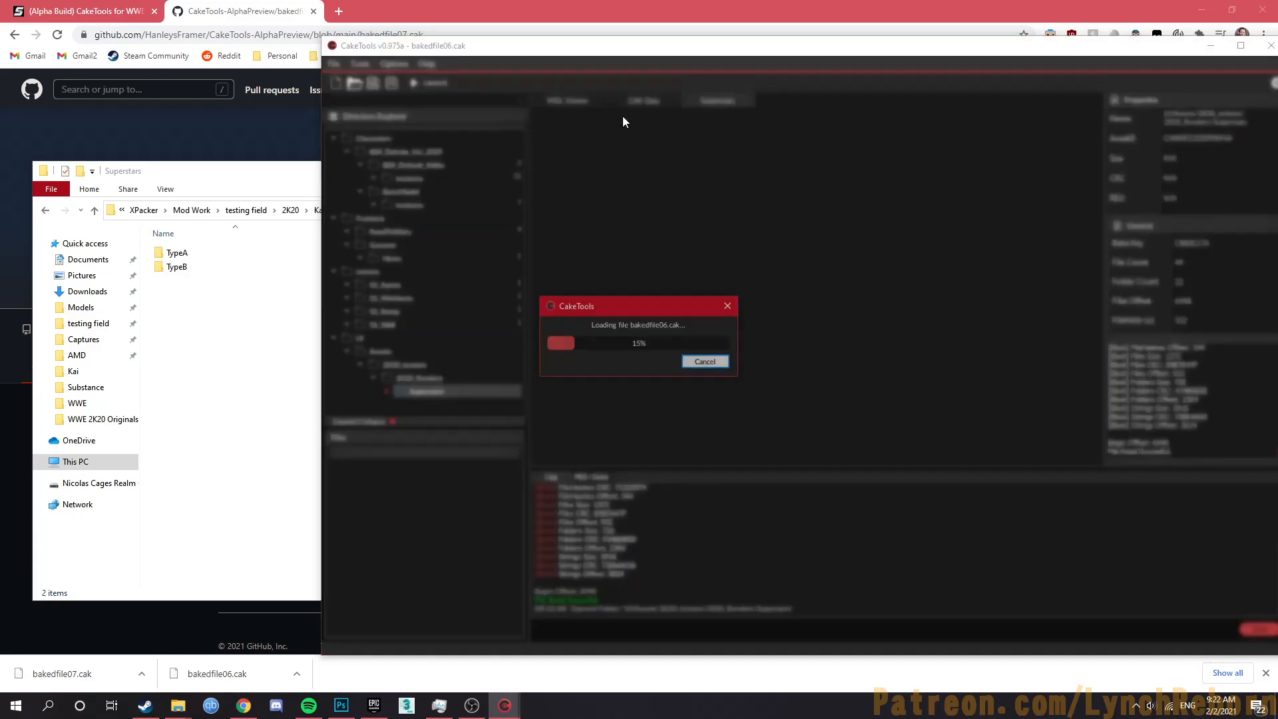
{"action": "key", "text": "Return"}
Step: Select TypeA in the bakedfile, open the mod's TypeA folder and delete 80400_DAKOTA_KAInormal.dds from it
{"action": "left_click", "coordinate": [438, 393]}
{"action": "left_click", "coordinate": [438, 391]}
{"action": "left_click", "coordinate": [435, 404]}
{"action": "double_click", "coordinate": [228, 256]}
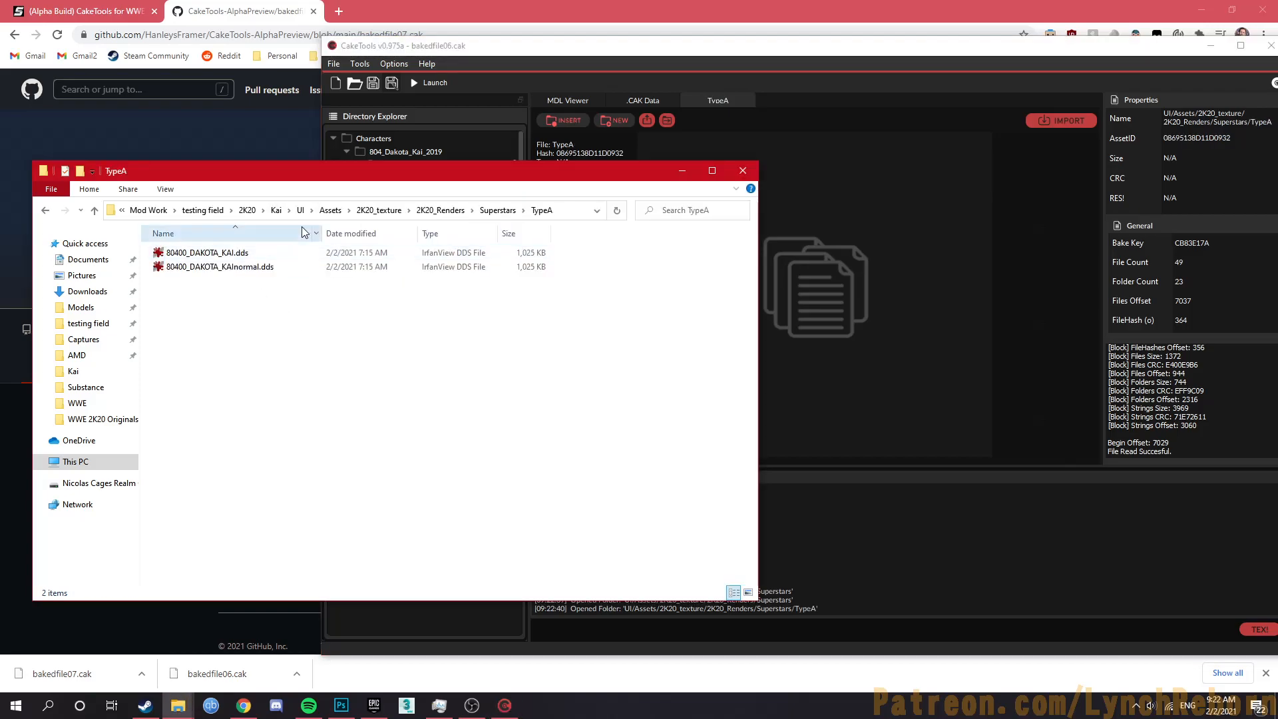
{"action": "left_click", "coordinate": [276, 267]}
{"action": "key", "text": "Delete"}
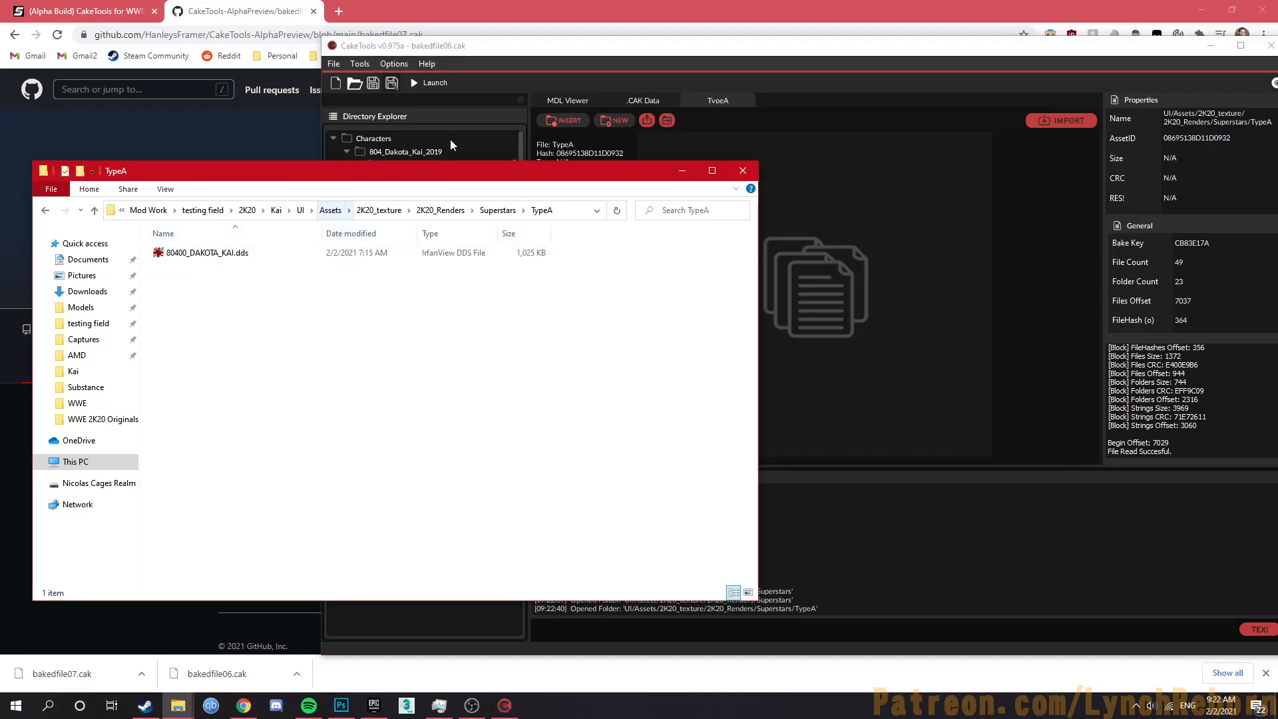
Step: Toggle the DDS mode so that the texture mode is Renders
{"action": "left_click", "coordinate": [394, 65]}
{"action": "left_click", "coordinate": [399, 93]}
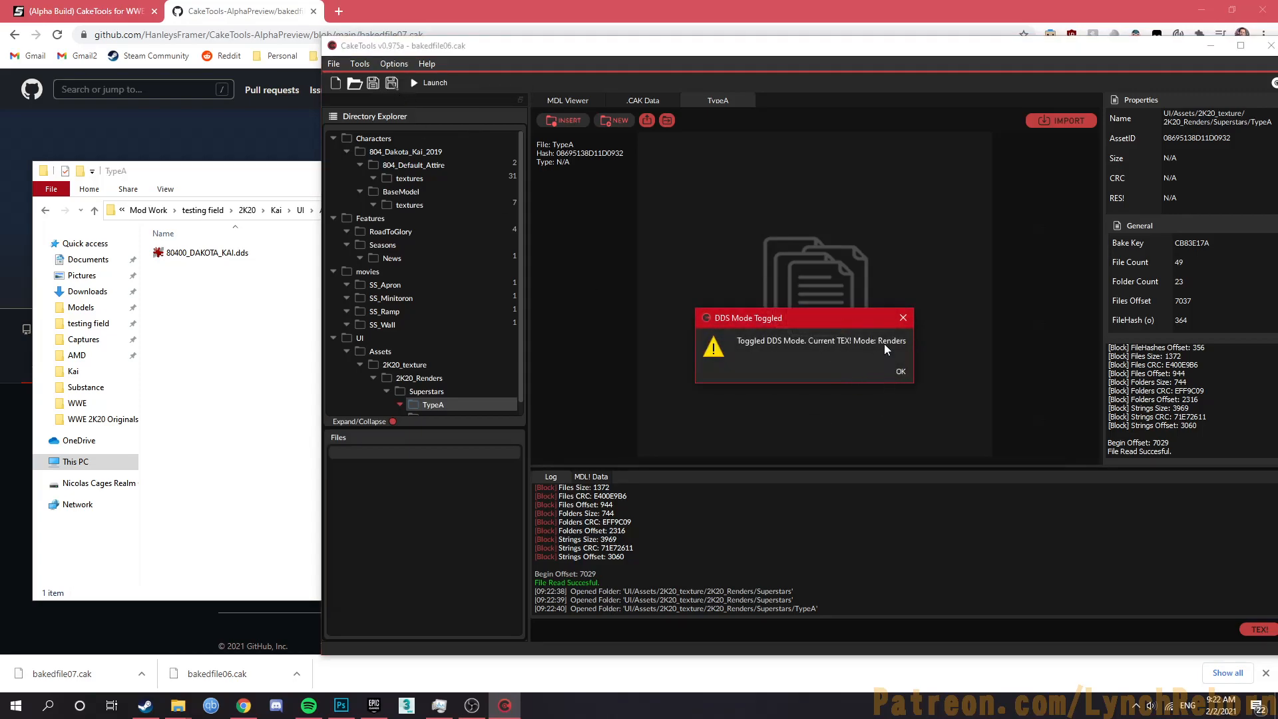
{"action": "left_click", "coordinate": [901, 370]}
Step: Import 80400_DAKOTA_KAI.dds from the mod's TypeA folder into the bakedfile's TypeA folder
{"action": "scroll", "coordinate": [514, 372], "scroll_direction": "down", "scroll_amount": 1}
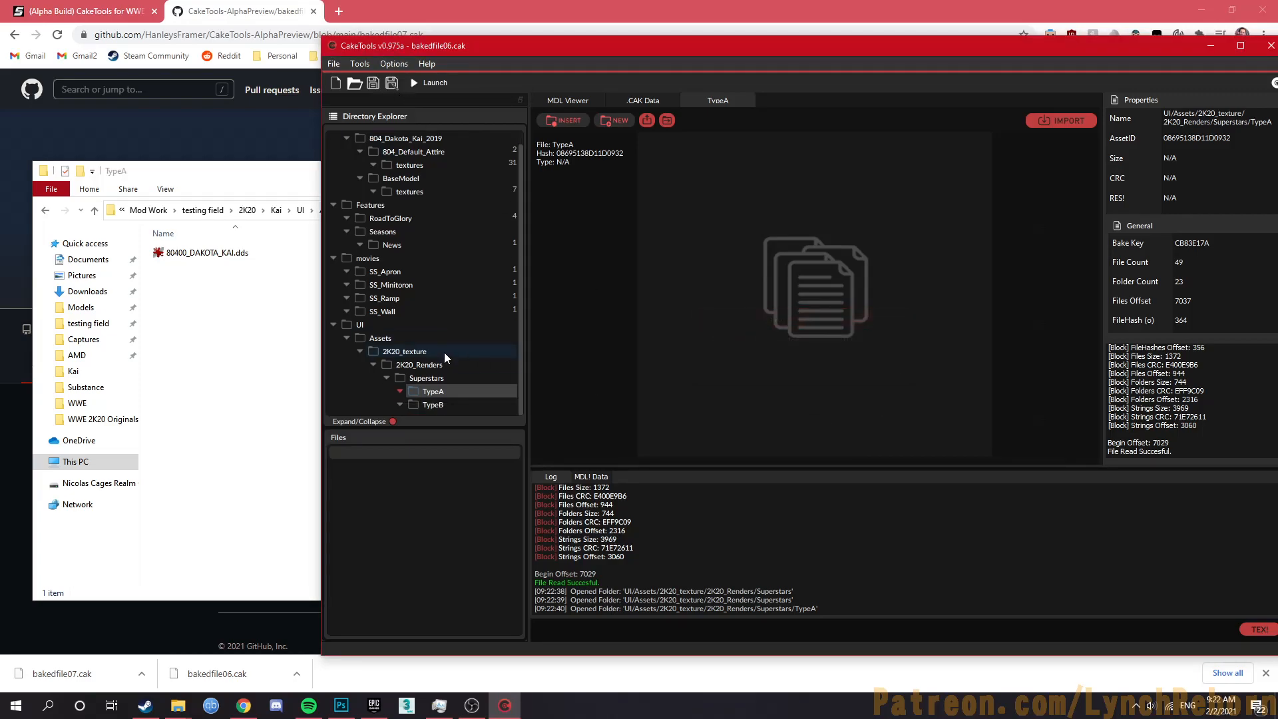
{"action": "left_click", "coordinate": [459, 400]}
{"action": "left_click", "coordinate": [453, 392]}
{"action": "left_click", "coordinate": [213, 253]}
{"action": "left_click_drag", "start_coordinate": [285, 343], "coordinate": [443, 522]}
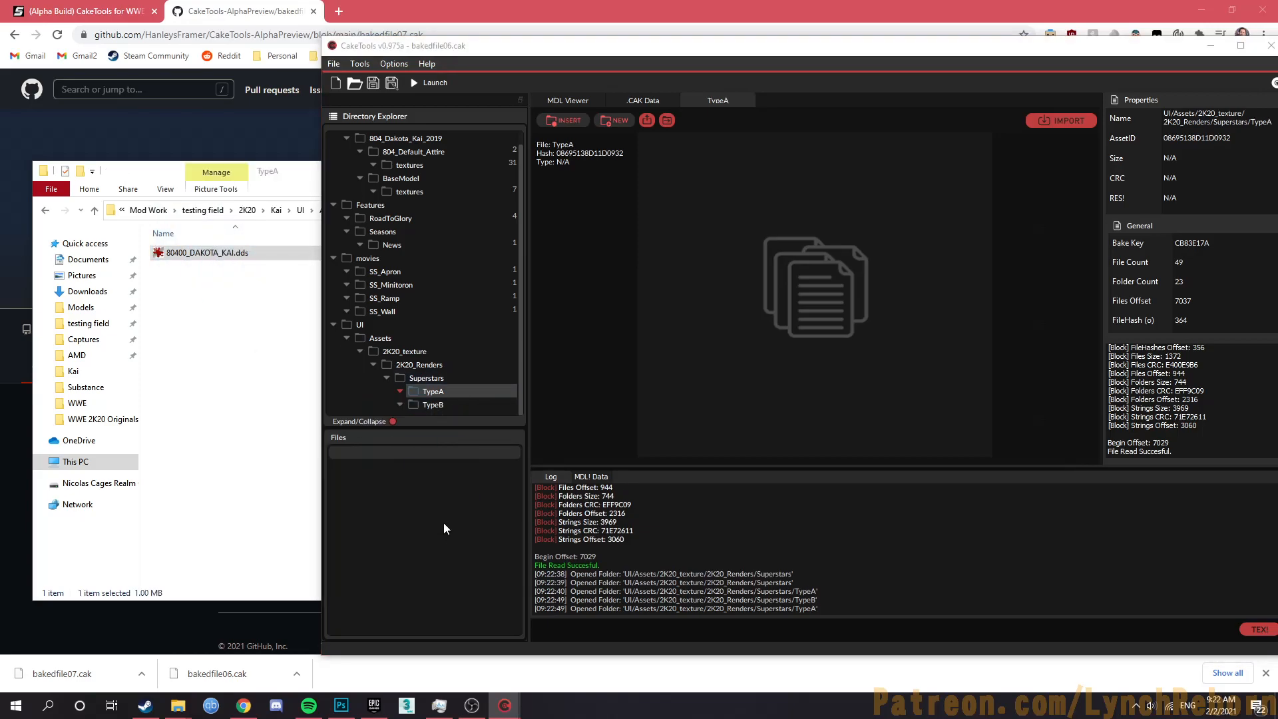
Step: Open the mod's TypeB folder and select TypeB under Superstars in the bakedfile
{"action": "left_click", "coordinate": [266, 347]}
{"action": "key", "text": "alt+Up"}
{"action": "double_click", "coordinate": [197, 268]}
{"action": "left_click", "coordinate": [1009, 412]}
{"action": "scroll", "coordinate": [501, 389], "scroll_direction": "down", "scroll_amount": 1}
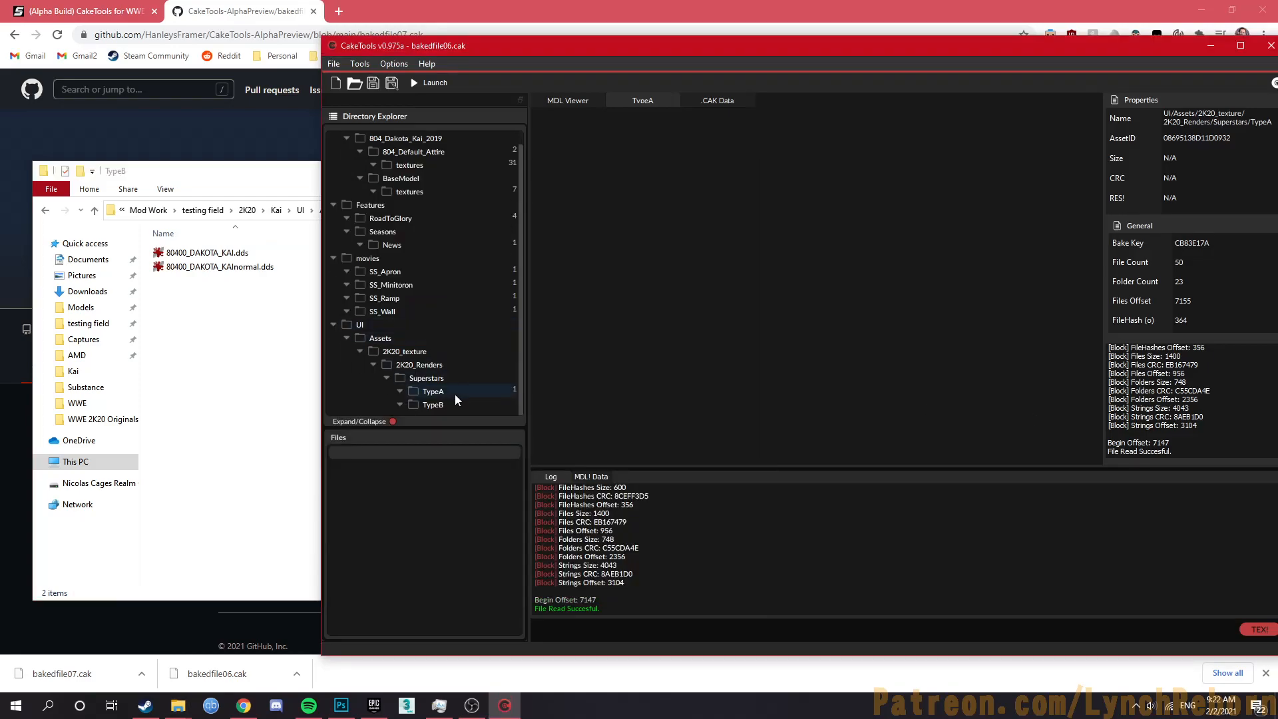
{"action": "left_click", "coordinate": [454, 401]}
Step: Delete 80400_DAKOTA_KAInormal.dds from the mod's TypeB folder and import 80400_DAKOTA_KAI.dds into the bakedfile's TypeB folder
{"action": "left_click", "coordinate": [240, 266]}
{"action": "key", "text": "Delete"}
{"action": "left_click_drag", "start_coordinate": [239, 254], "coordinate": [430, 536]}
{"action": "key", "text": "alt+Tab"}
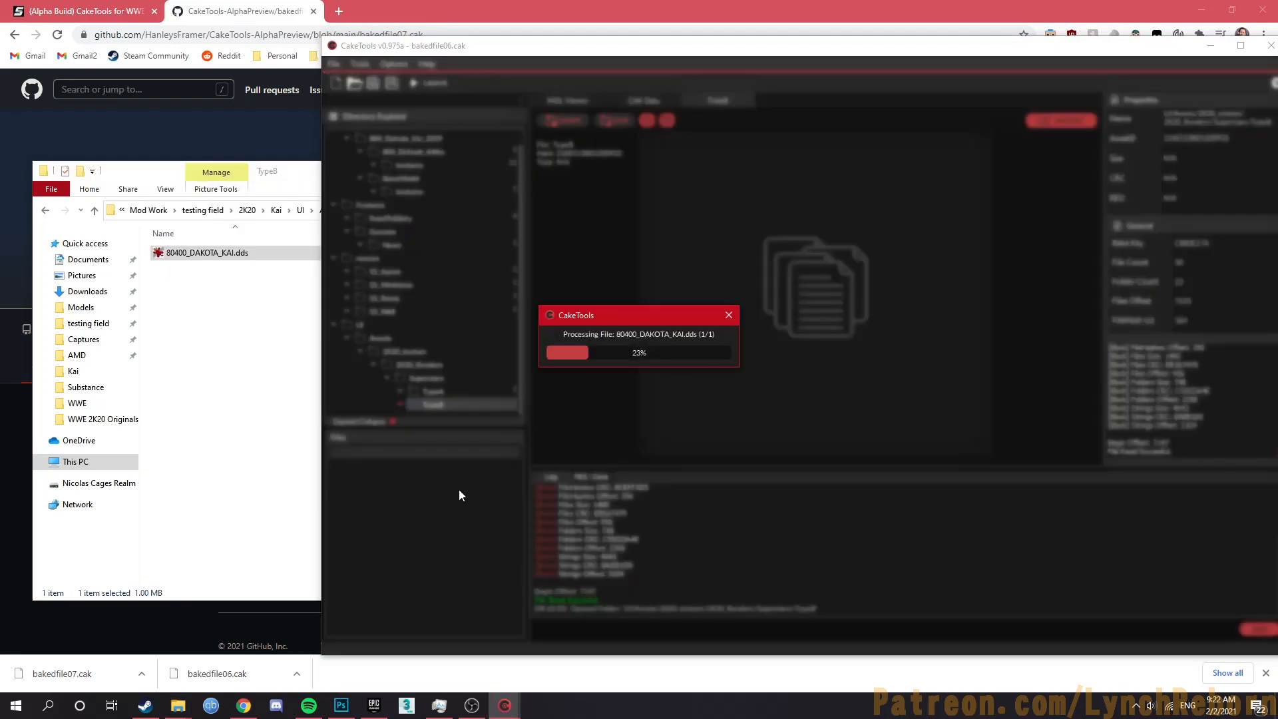
Step: Bring up the Windows Start screen with the installed programs and game folders
{"action": "key", "text": "super"}
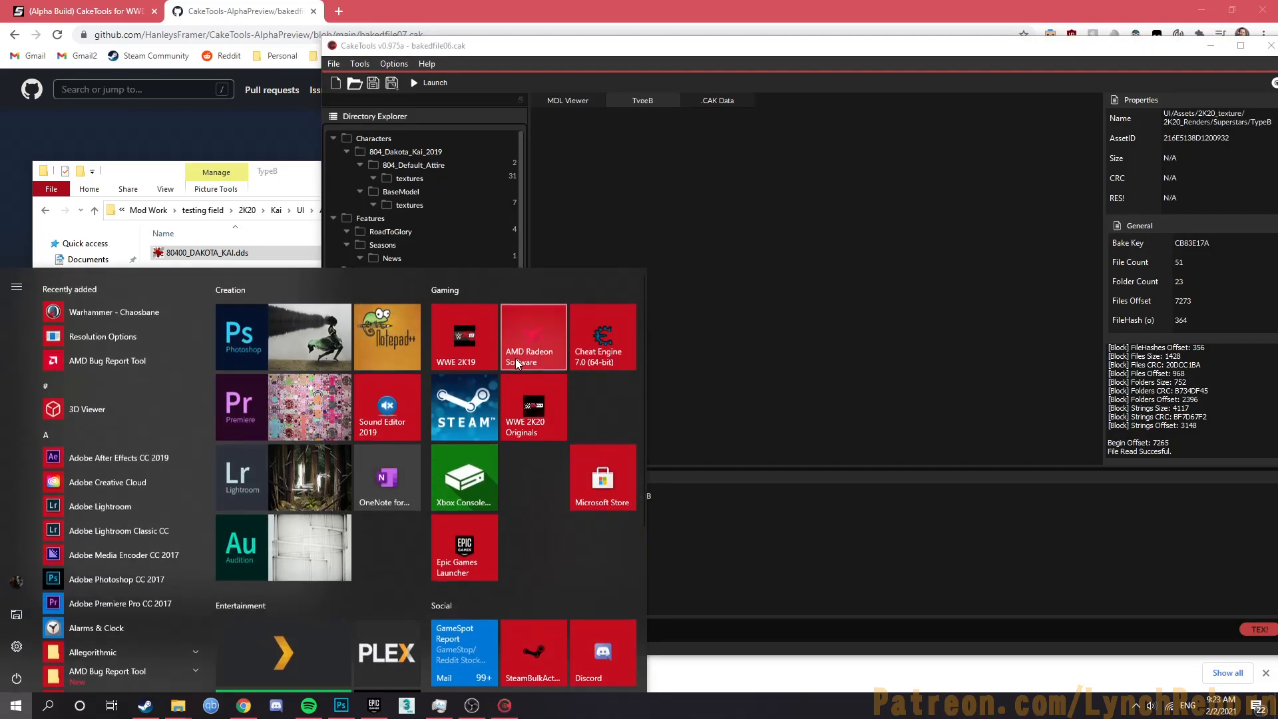